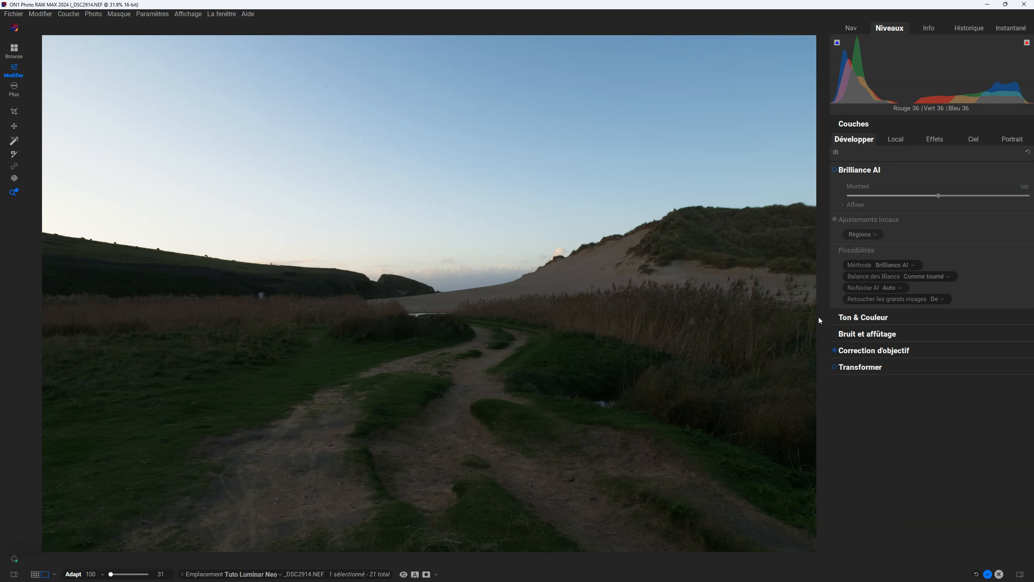
Enable Brilliance AI on the photo, setting its amount to 87 and its tone quantity to 36
{"action": "left_click", "coordinate": [836, 172]}
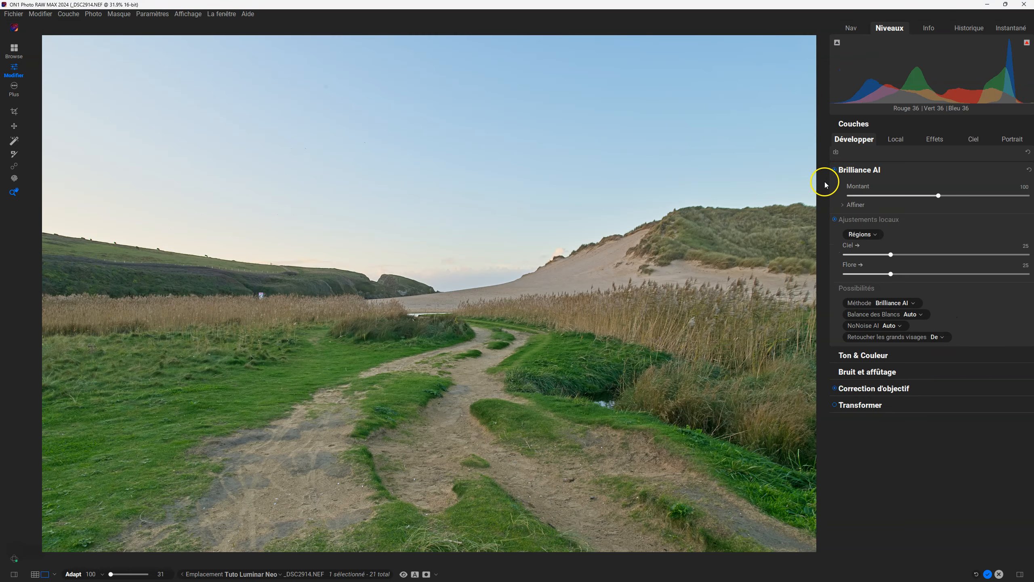
{"action": "mouse_move", "coordinate": [939, 195]}
{"action": "left_mouse_down"}
{"action": "mouse_move", "coordinate": [897, 195]}
{"action": "mouse_move", "coordinate": [927, 196]}
{"action": "left_mouse_up"}
{"action": "left_click", "coordinate": [847, 206]}
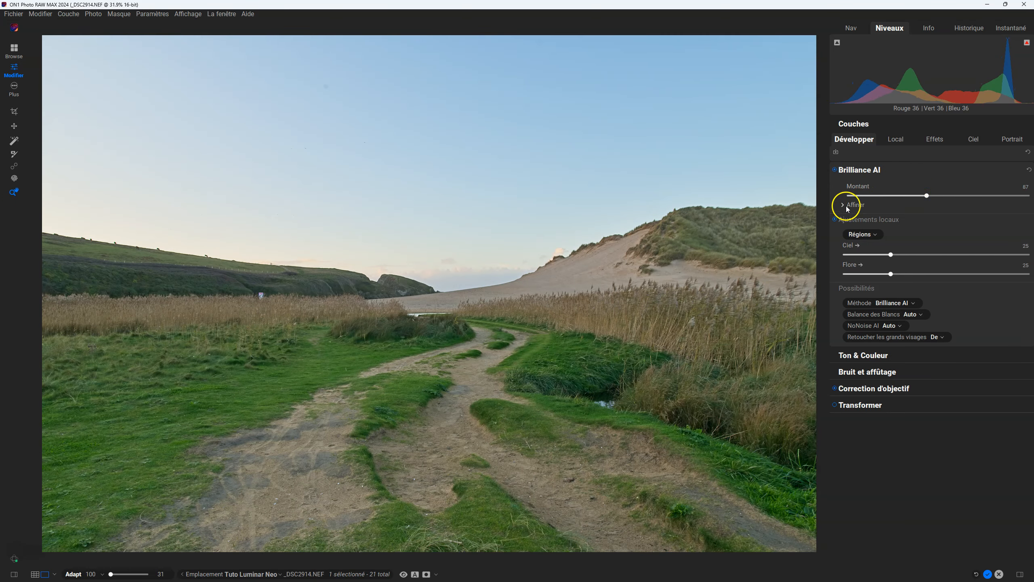
{"action": "left_click_drag", "start_coordinate": [1027, 224], "coordinate": [914, 224]}
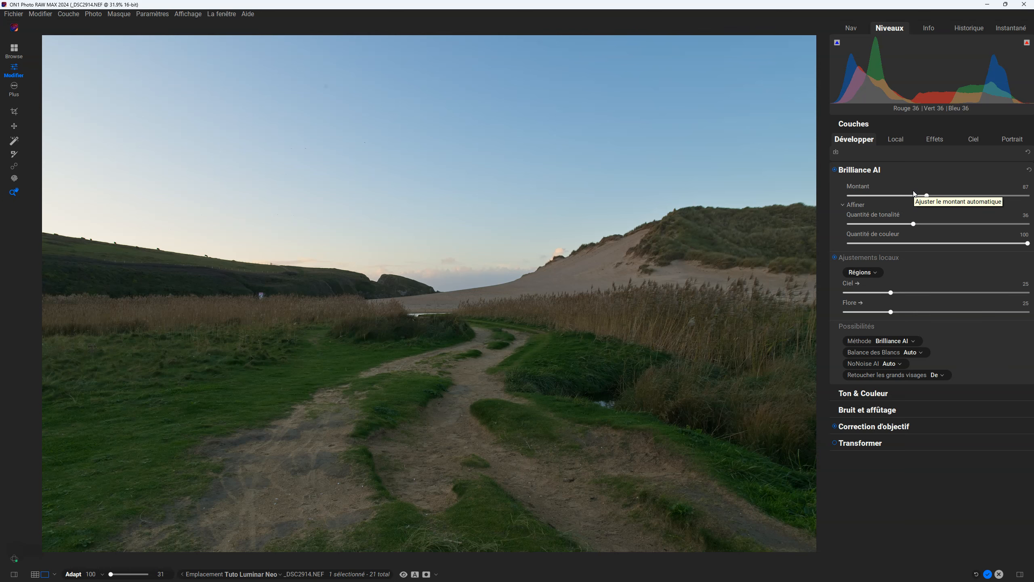
Add a Balance de couleur filter, tint its shadows blue and slightly lower their brightness
{"action": "left_click", "coordinate": [936, 140]}
{"action": "left_click", "coordinate": [935, 170]}
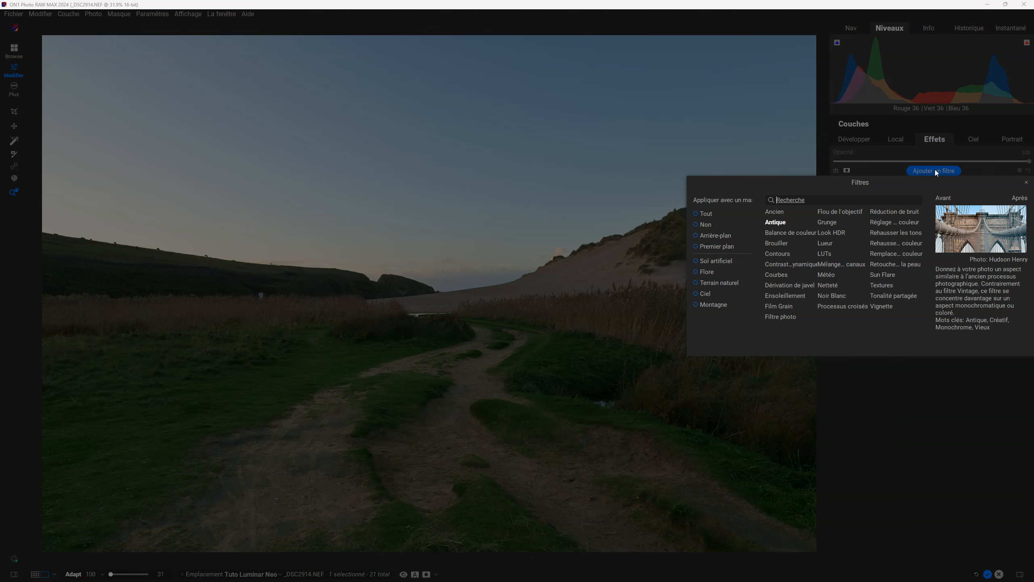
{"action": "left_click", "coordinate": [791, 233]}
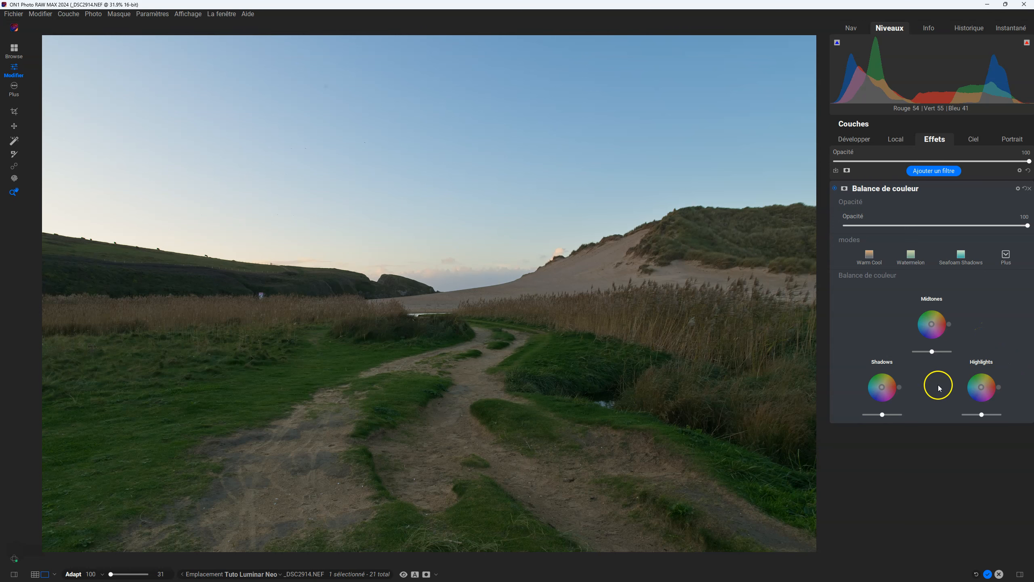
{"action": "left_click_drag", "start_coordinate": [883, 390], "coordinate": [879, 395]}
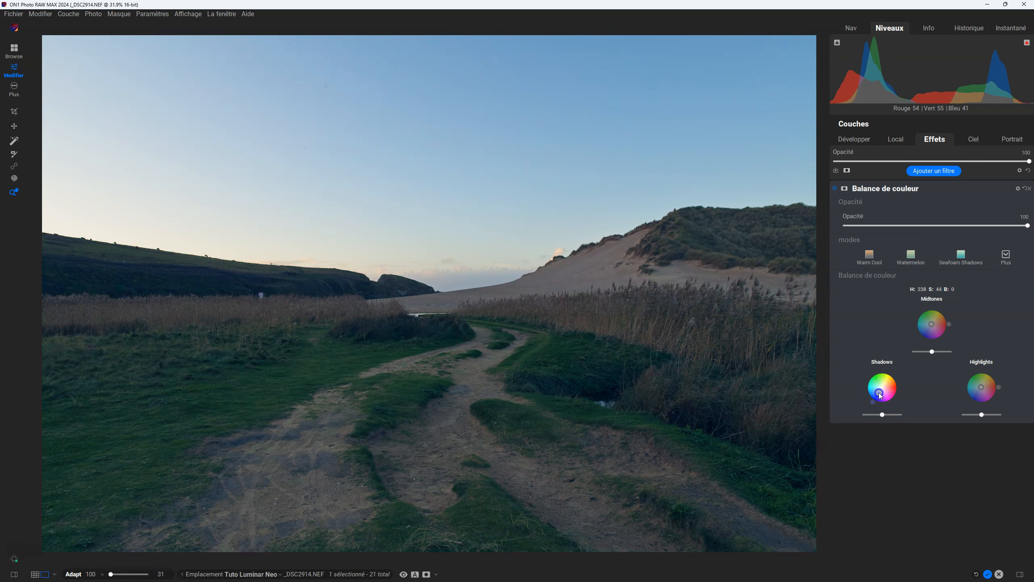
{"action": "left_click_drag", "start_coordinate": [879, 395], "coordinate": [878, 403]}
{"action": "left_click", "coordinate": [874, 405]}
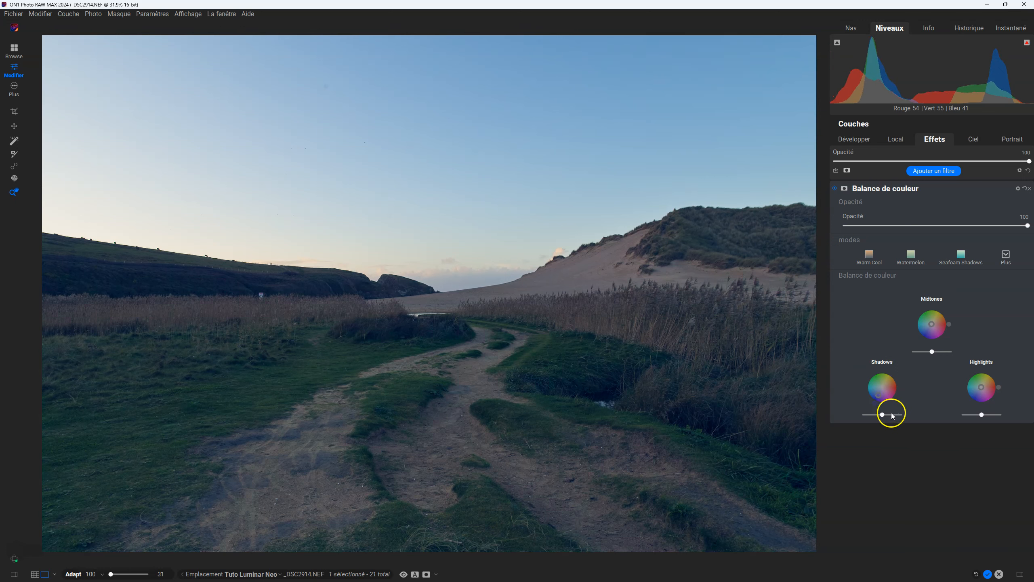
{"action": "mouse_move", "coordinate": [882, 415]}
{"action": "left_mouse_down"}
{"action": "mouse_move", "coordinate": [907, 416]}
{"action": "mouse_move", "coordinate": [868, 404]}
{"action": "mouse_move", "coordinate": [889, 407]}
{"action": "left_mouse_up"}
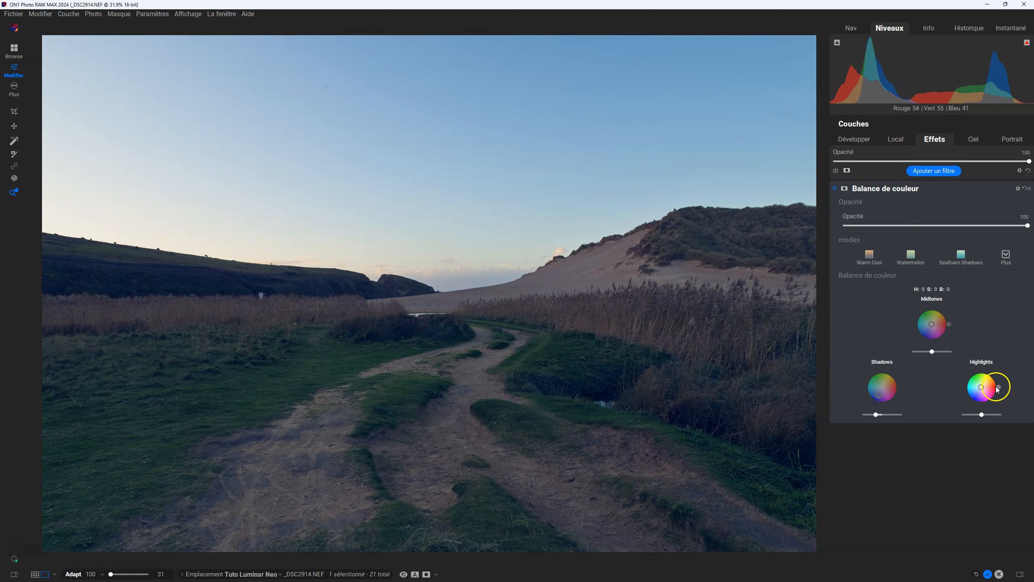
Tint the color balance highlights orange at minimum brightness and the midtones red at about H 5, S 24, B 4
{"action": "left_click", "coordinate": [982, 389]}
{"action": "left_click_drag", "start_coordinate": [983, 390], "coordinate": [987, 385]}
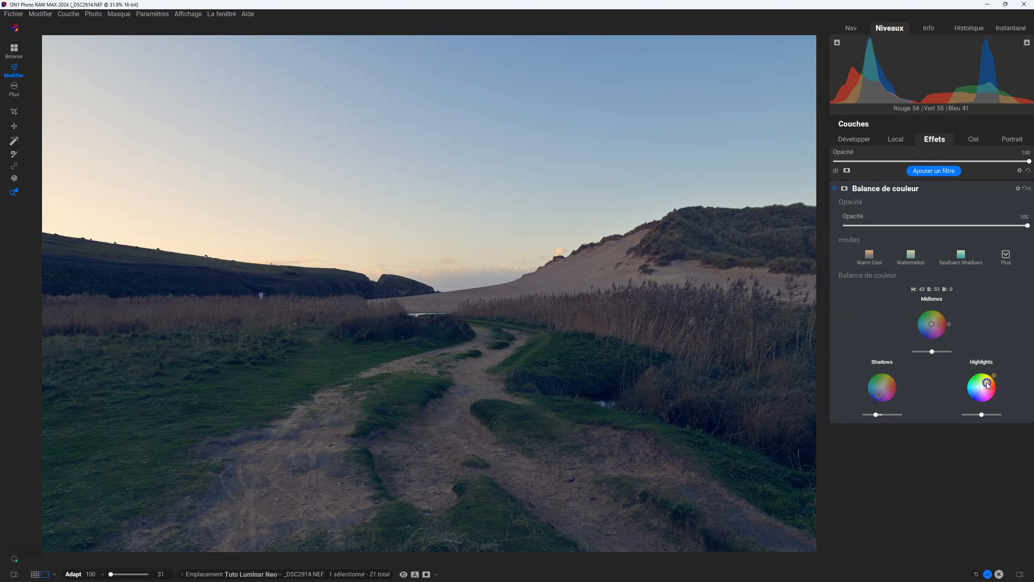
{"action": "left_click_drag", "start_coordinate": [994, 375], "coordinate": [997, 380]}
{"action": "left_click_drag", "start_coordinate": [982, 415], "coordinate": [959, 411]}
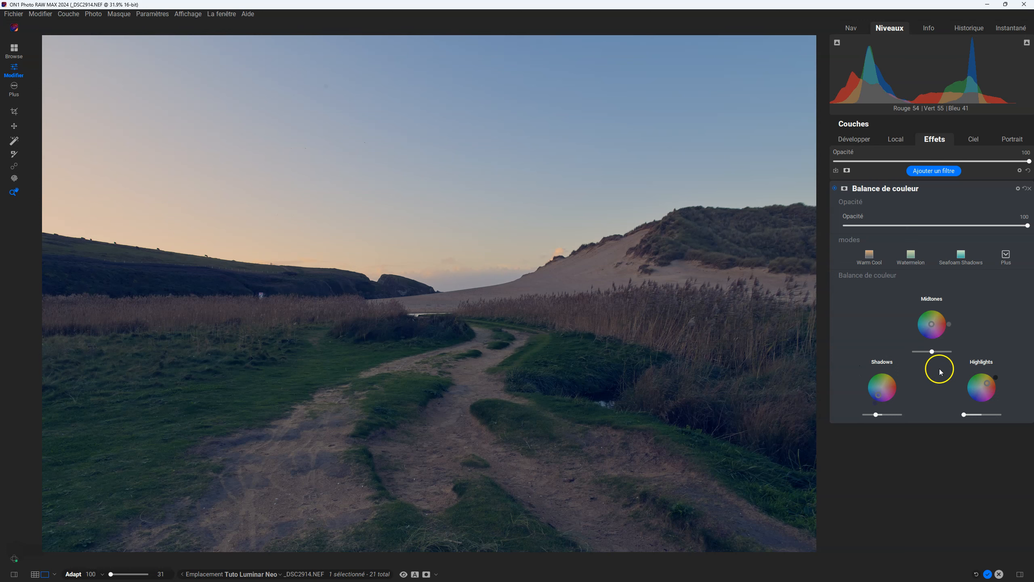
{"action": "mouse_move", "coordinate": [935, 333]}
{"action": "left_mouse_down"}
{"action": "mouse_move", "coordinate": [935, 323]}
{"action": "mouse_move", "coordinate": [958, 329]}
{"action": "mouse_move", "coordinate": [933, 353]}
{"action": "mouse_move", "coordinate": [947, 345]}
{"action": "mouse_move", "coordinate": [923, 341]}
{"action": "mouse_move", "coordinate": [934, 341]}
{"action": "left_mouse_up"}
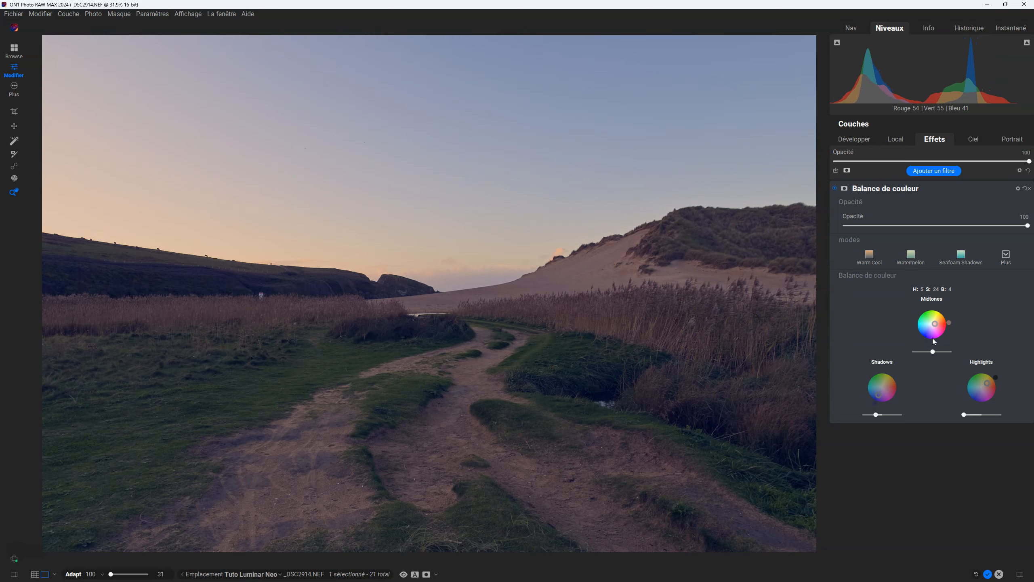
Compare the photo with and without the Balance de couleur filter, leaving the filter enabled
{"action": "left_click", "coordinate": [834, 187]}
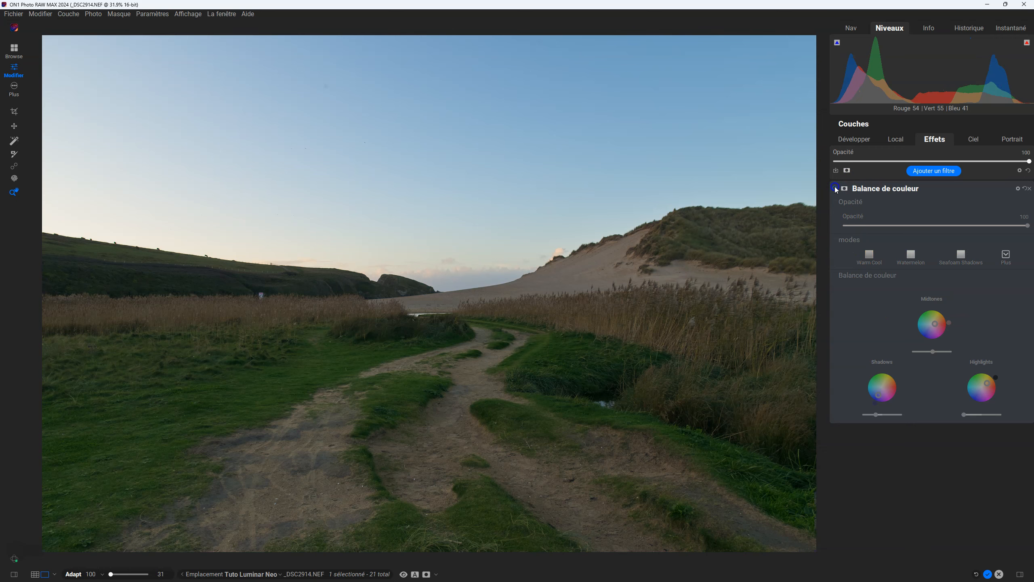
{"action": "left_click", "coordinate": [834, 188]}
{"action": "left_click", "coordinate": [835, 188]}
{"action": "left_click", "coordinate": [835, 187]}
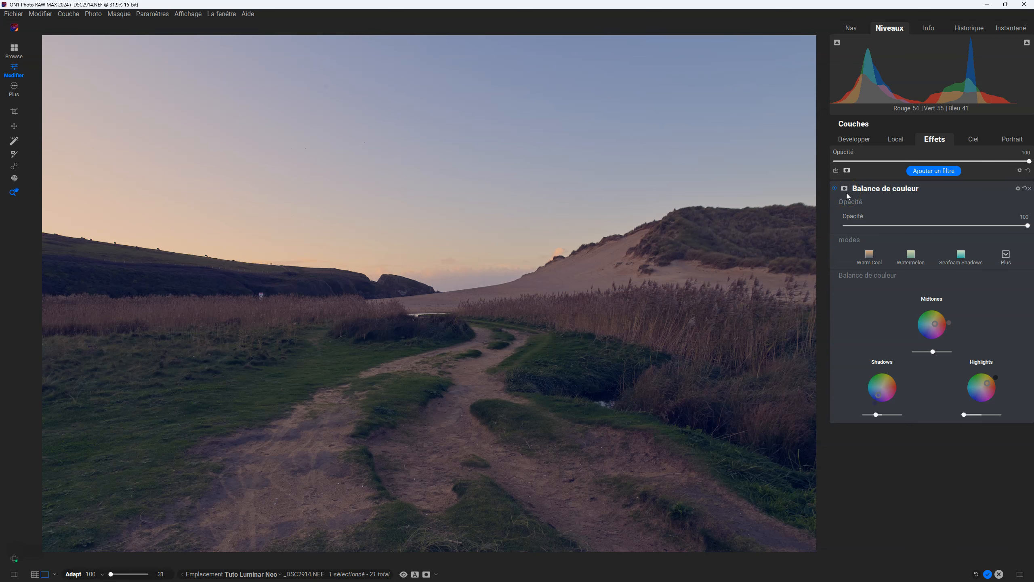
Add a Contraste dynamique filter with the Surreal preset and reduce its opacity to 30
{"action": "left_click", "coordinate": [937, 170]}
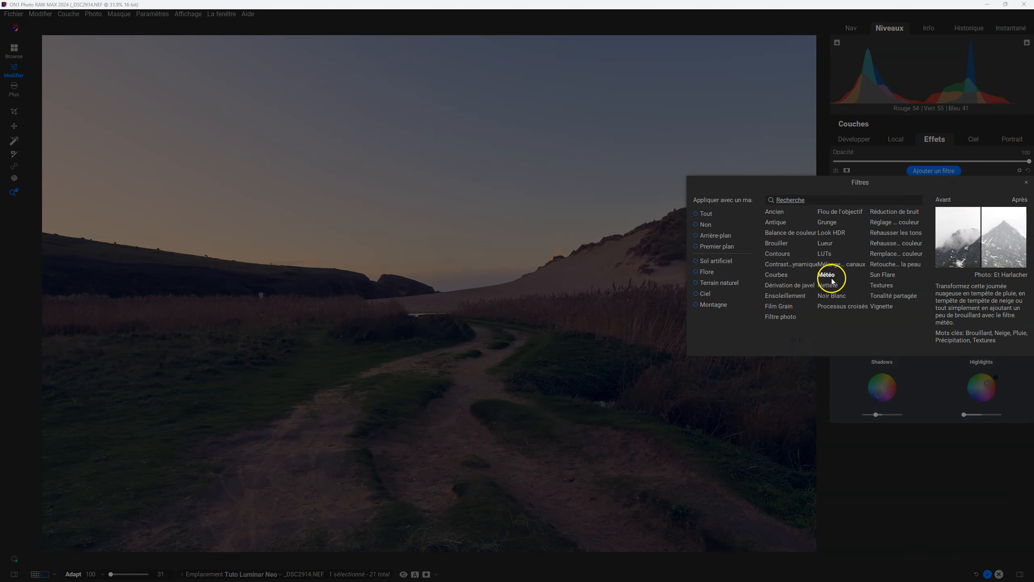
{"action": "left_click", "coordinate": [790, 263]}
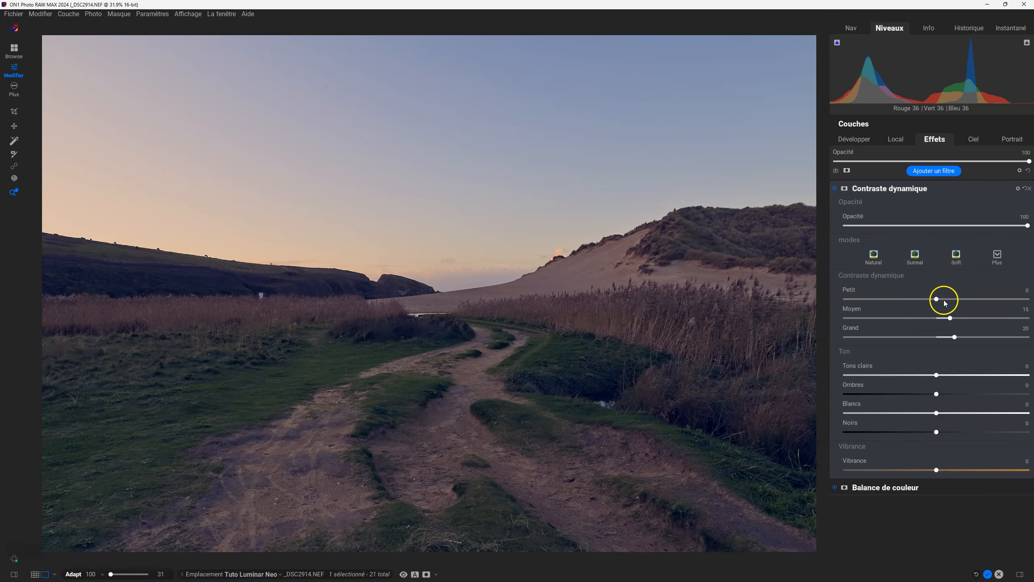
{"action": "left_click", "coordinate": [917, 257]}
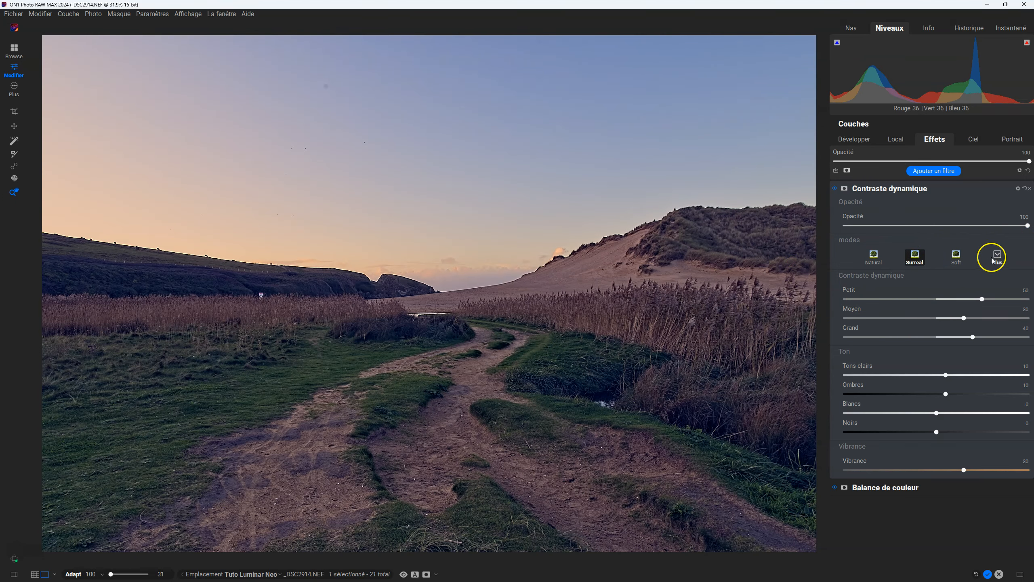
{"action": "left_click_drag", "start_coordinate": [1022, 225], "coordinate": [900, 226]}
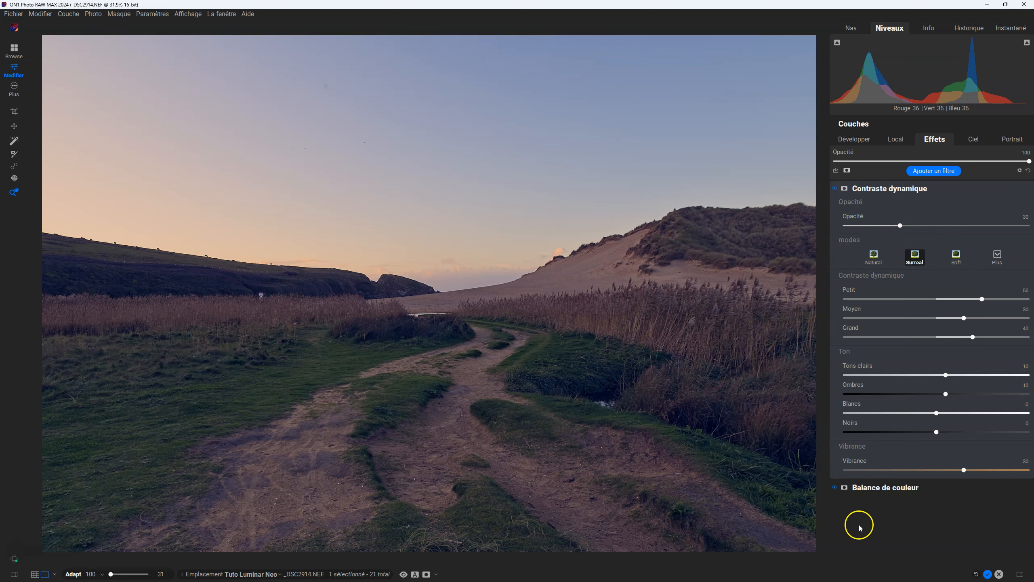
Open the Balance de couleur filter's mask and move the floating Propriétés window over the sky, showing its Masking settings
{"action": "left_click", "coordinate": [876, 487]}
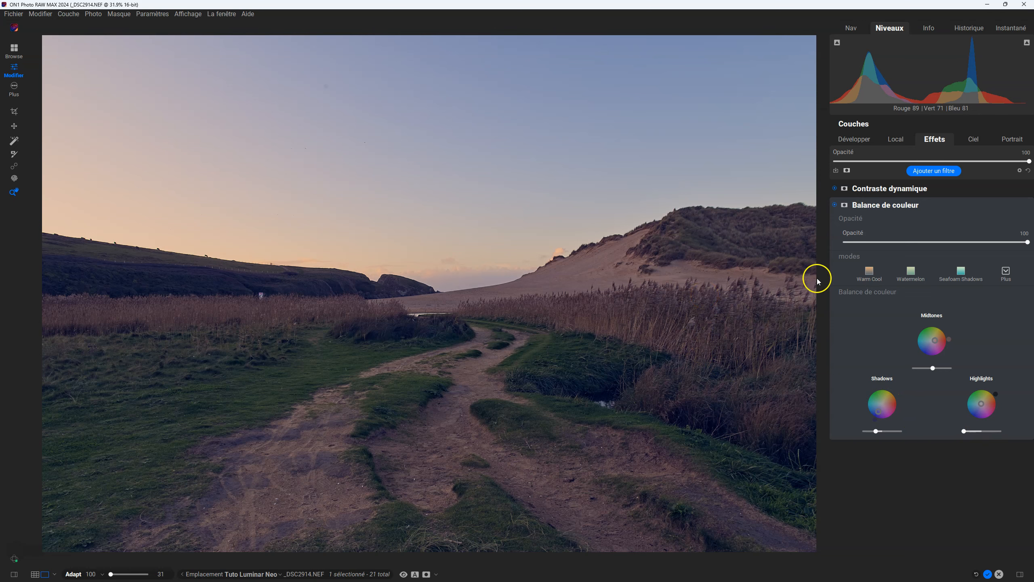
{"action": "left_click", "coordinate": [846, 206]}
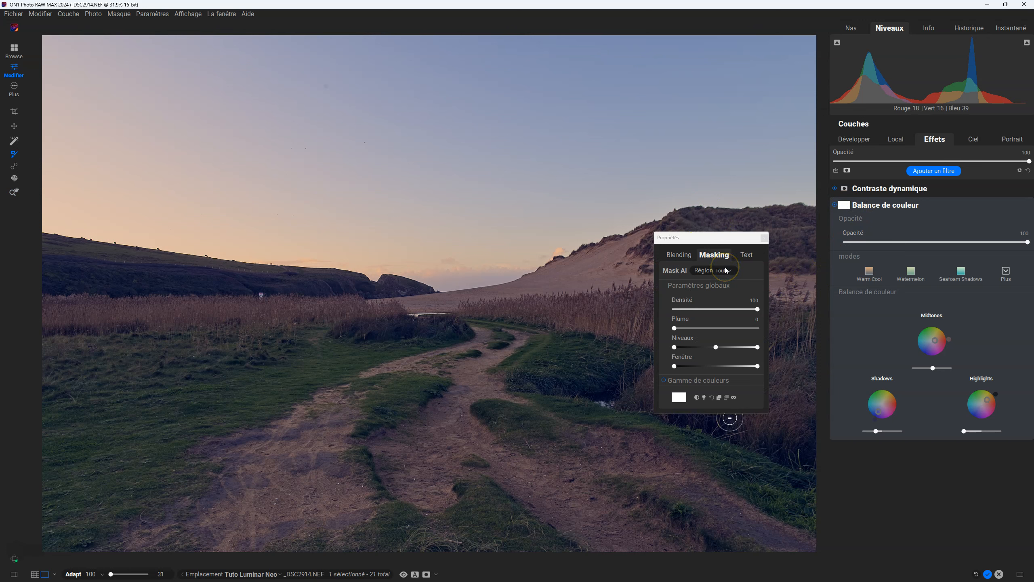
{"action": "left_click", "coordinate": [708, 254]}
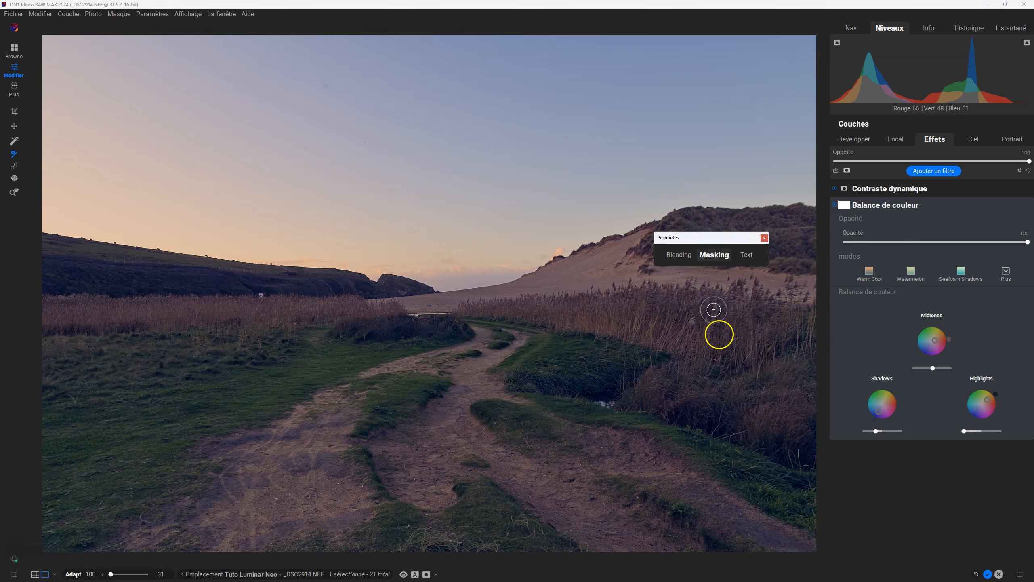
{"action": "left_click_drag", "start_coordinate": [722, 238], "coordinate": [736, 61]}
{"action": "left_click", "coordinate": [732, 150]}
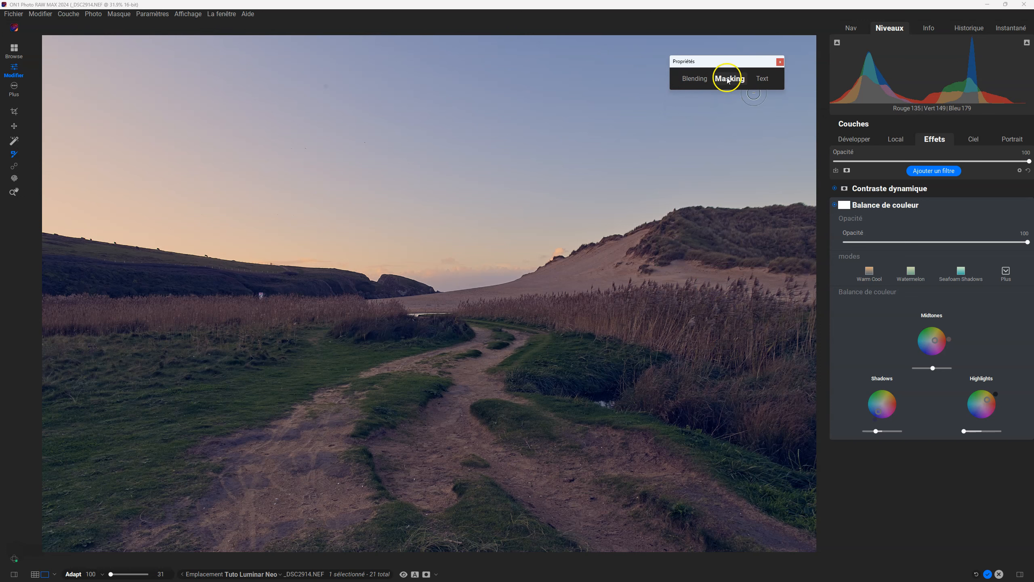
{"action": "left_click", "coordinate": [728, 79]}
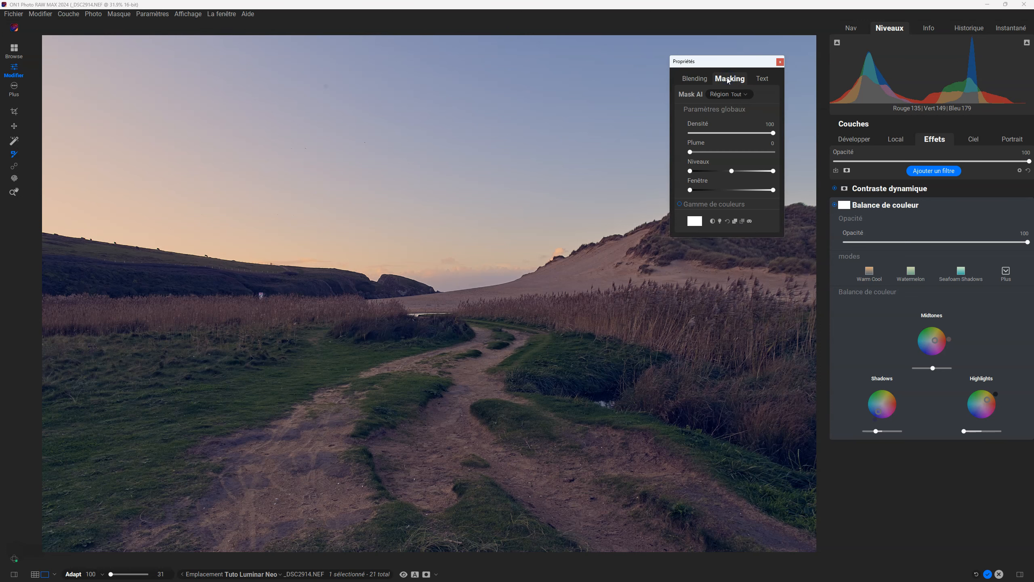
Examine the Blending, Masking and Text sections of the Propriétés window by expanding and collapsing them
{"action": "left_click", "coordinate": [728, 78]}
{"action": "left_click", "coordinate": [694, 79]}
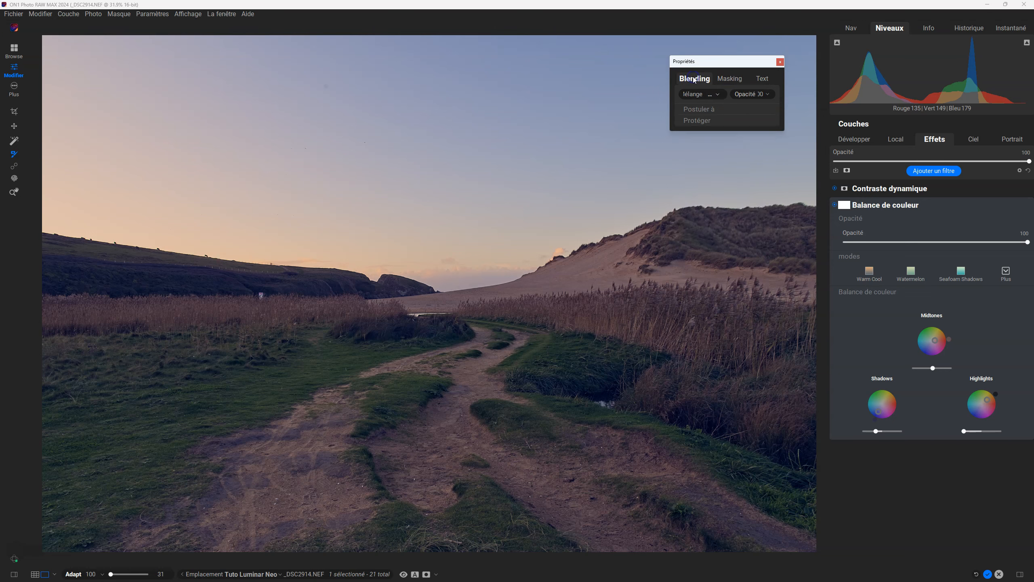
{"action": "left_click", "coordinate": [729, 79]}
{"action": "left_click", "coordinate": [768, 79]}
{"action": "left_click", "coordinate": [737, 79]}
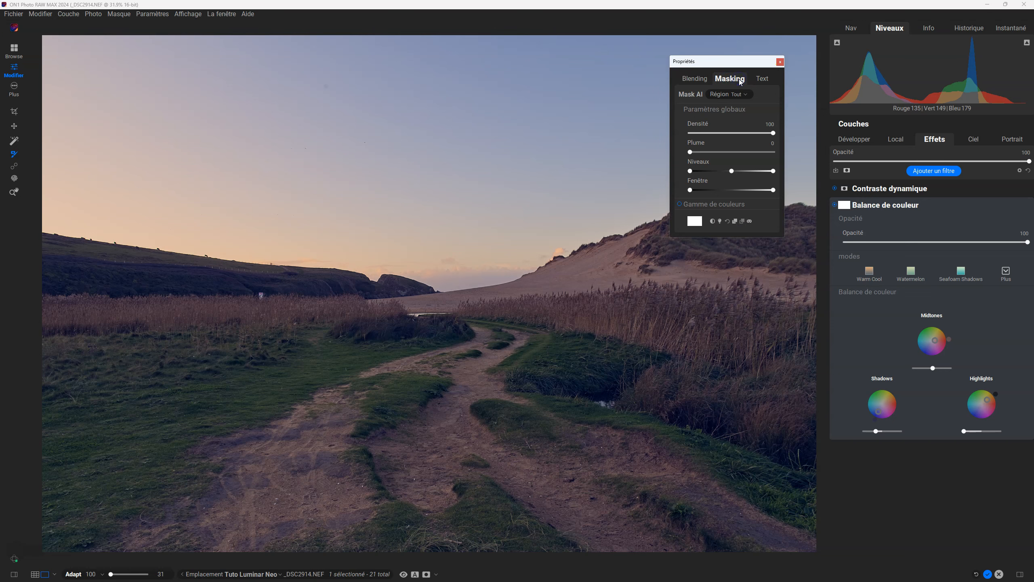
{"action": "left_click", "coordinate": [740, 81]}
{"action": "left_click", "coordinate": [695, 79]}
{"action": "left_click", "coordinate": [696, 79]}
{"action": "left_click", "coordinate": [696, 79]}
{"action": "left_click", "coordinate": [735, 81]}
Turn on Auto Collapse for the Properties window and check how its Masking section expands and folds away
{"action": "left_click", "coordinate": [218, 15]}
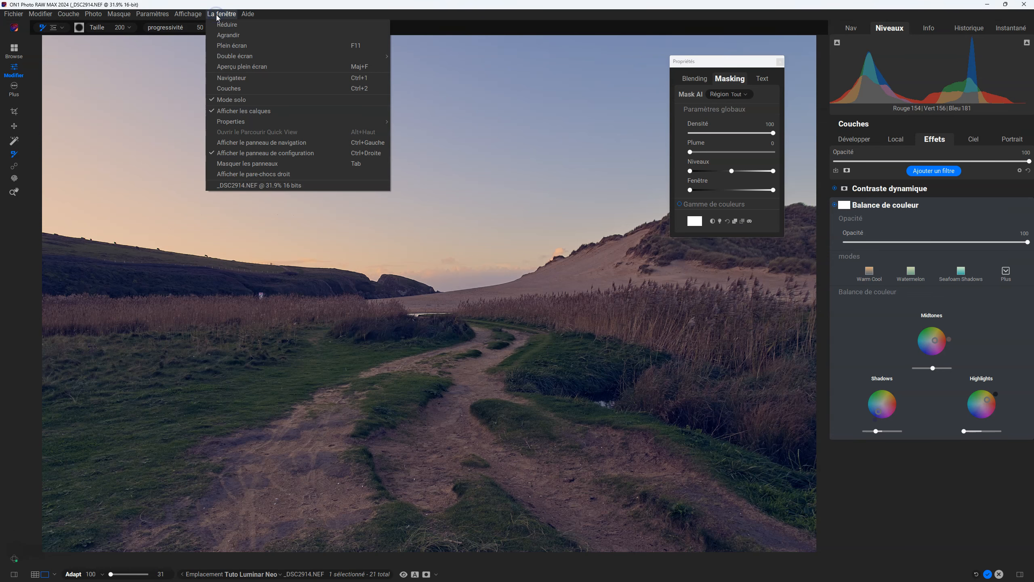
{"action": "left_click", "coordinate": [242, 123]}
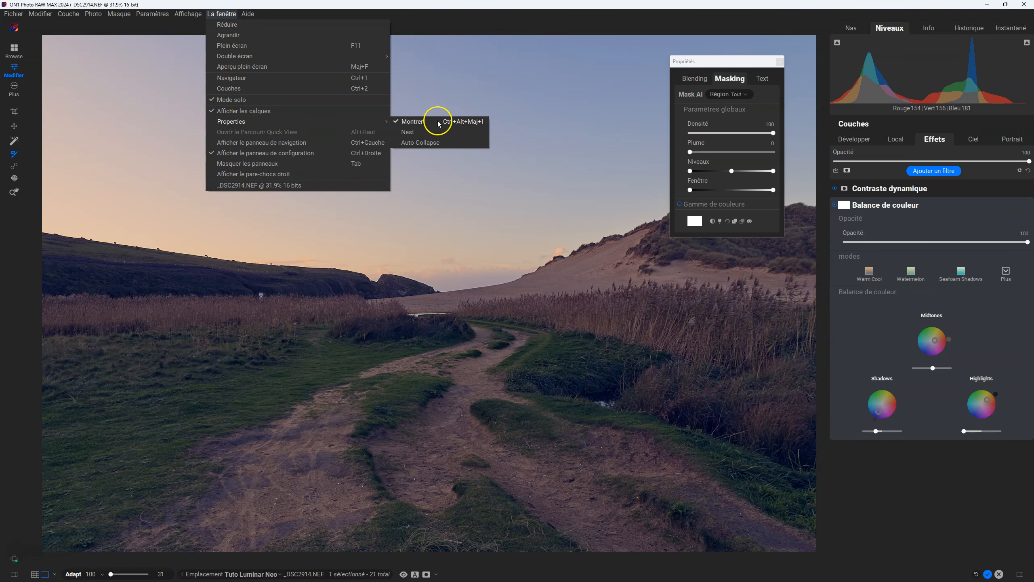
{"action": "left_click", "coordinate": [415, 143]}
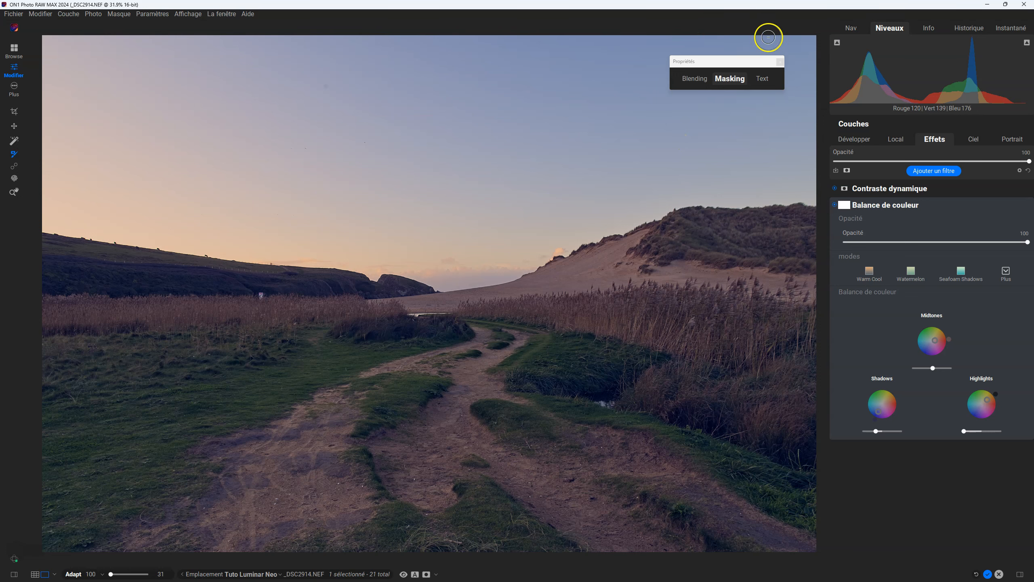
{"action": "mouse_move", "coordinate": [599, 41]}
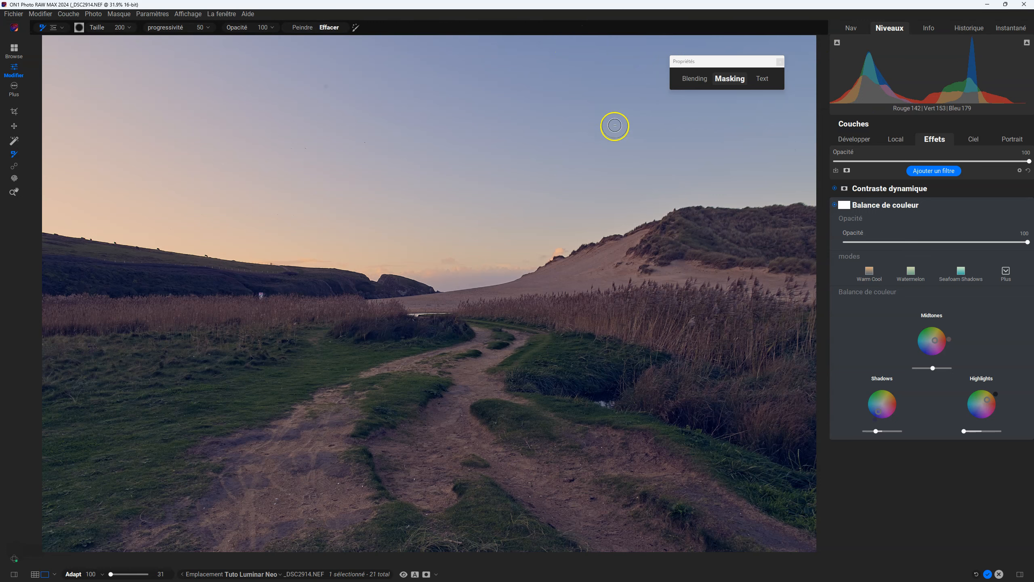
{"action": "left_click", "coordinate": [730, 78]}
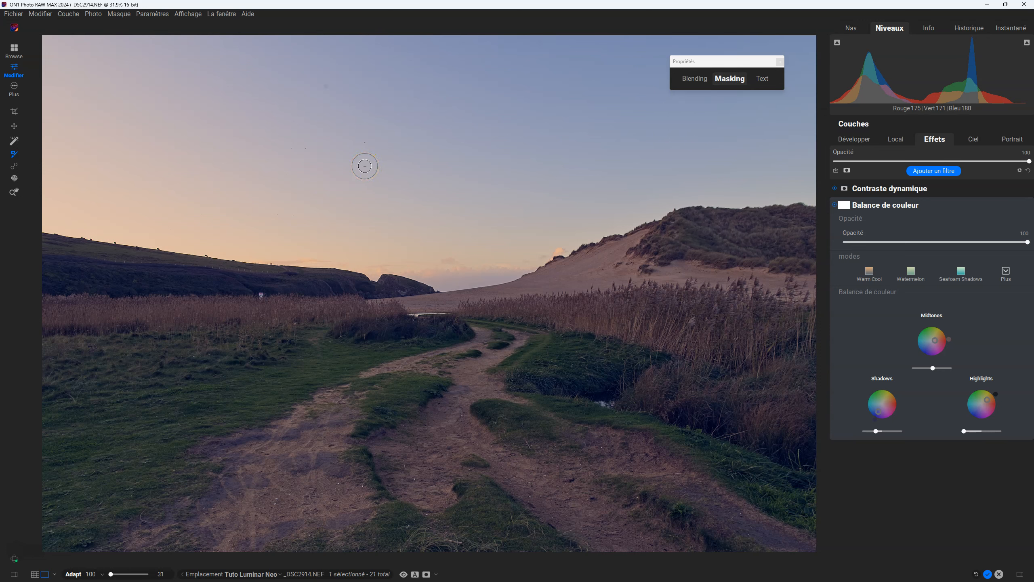
{"action": "mouse_move", "coordinate": [757, 80]}
{"action": "mouse_move", "coordinate": [694, 79]}
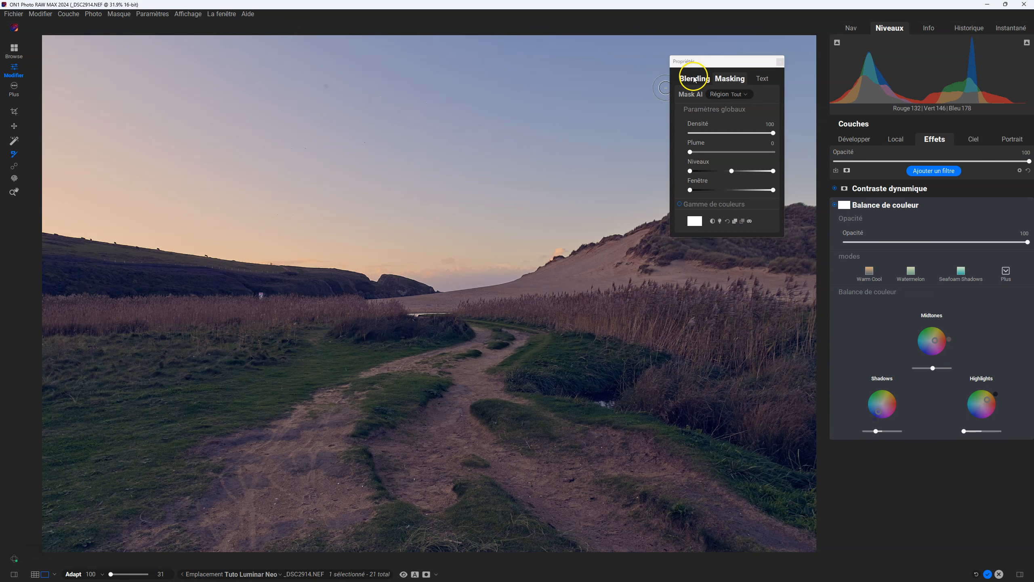
Nest the Properties window among the editing controls and try expanding and collapsing its Masking section
{"action": "left_click", "coordinate": [221, 14]}
{"action": "mouse_move", "coordinate": [313, 121]}
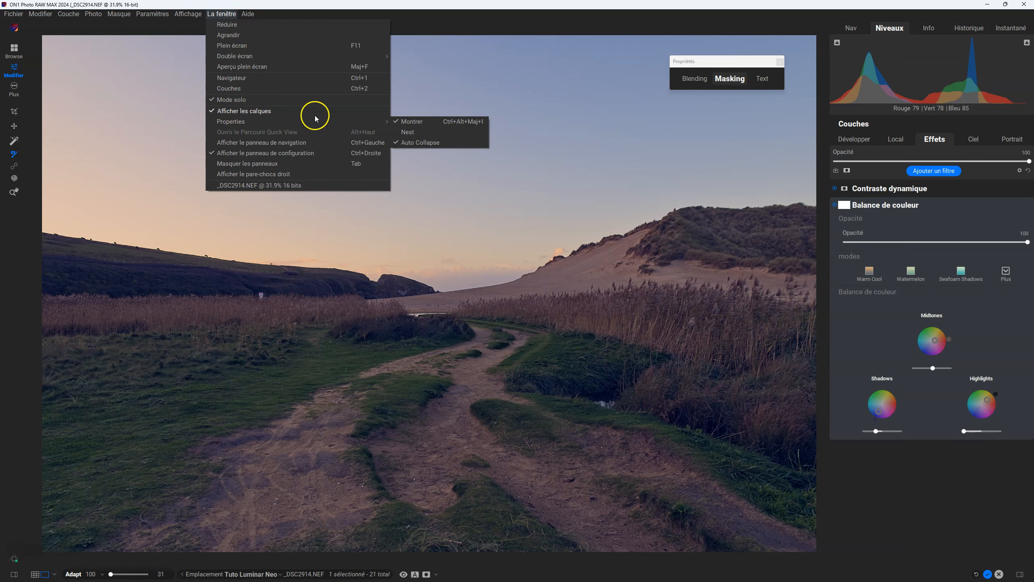
{"action": "left_click", "coordinate": [414, 133]}
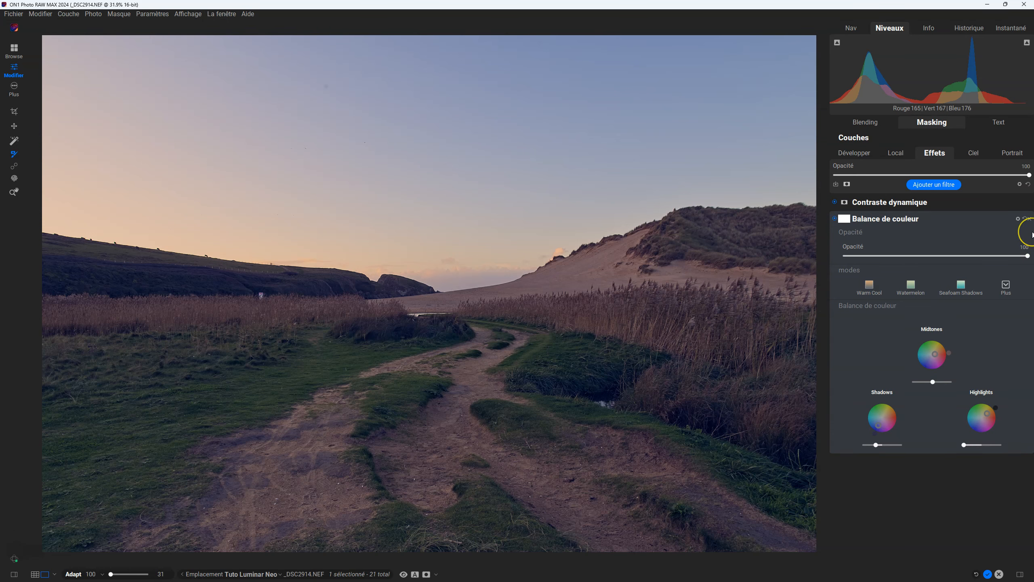
{"action": "left_click", "coordinate": [933, 126]}
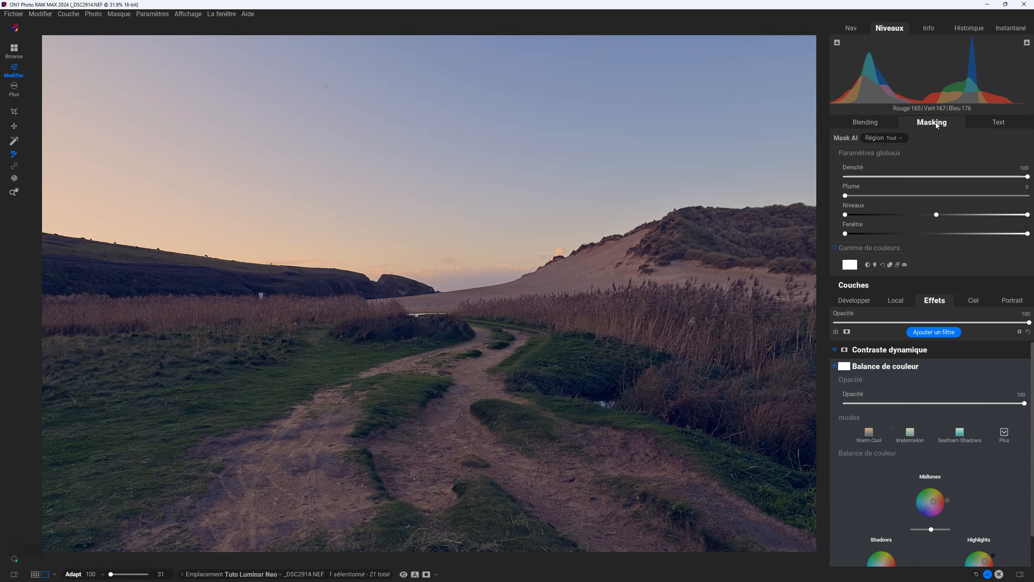
{"action": "left_click", "coordinate": [936, 126]}
{"action": "left_click", "coordinate": [936, 123]}
{"action": "left_click", "coordinate": [936, 123]}
Turn off Auto Collapse for the nested Properties window and look through its Blending, Text and Masking sections
{"action": "left_click", "coordinate": [221, 14]}
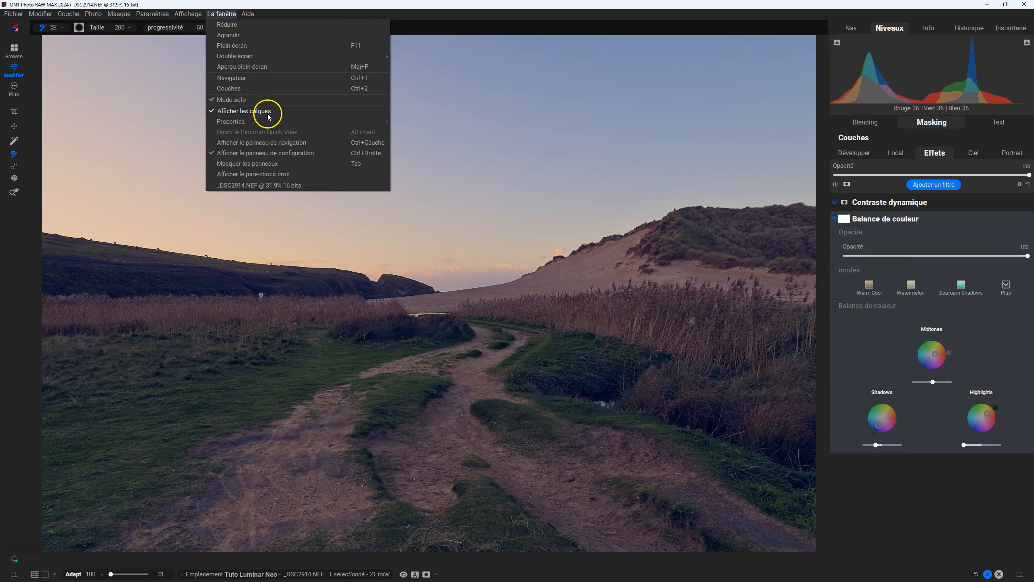
{"action": "mouse_move", "coordinate": [265, 121]}
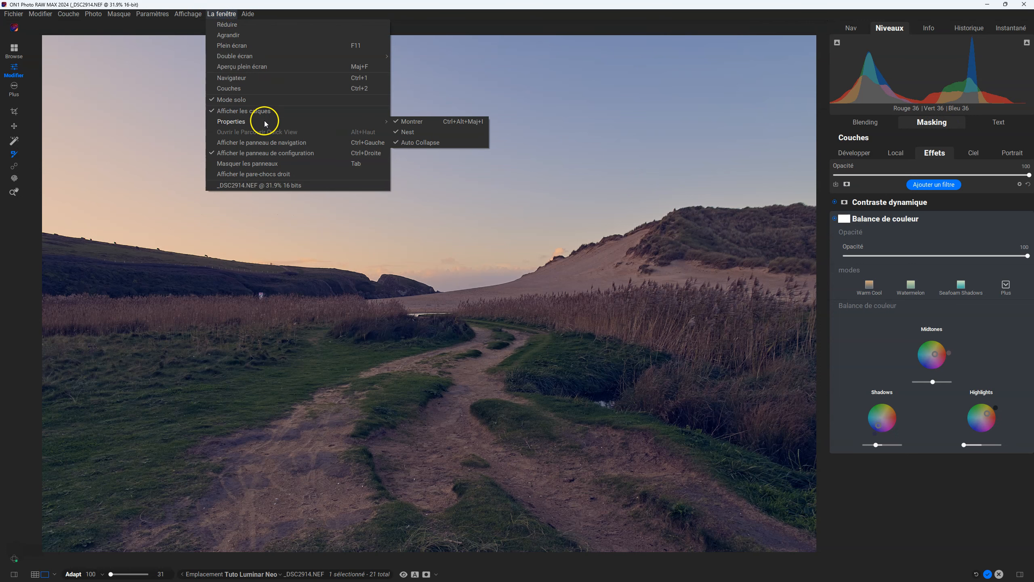
{"action": "left_click", "coordinate": [428, 144]}
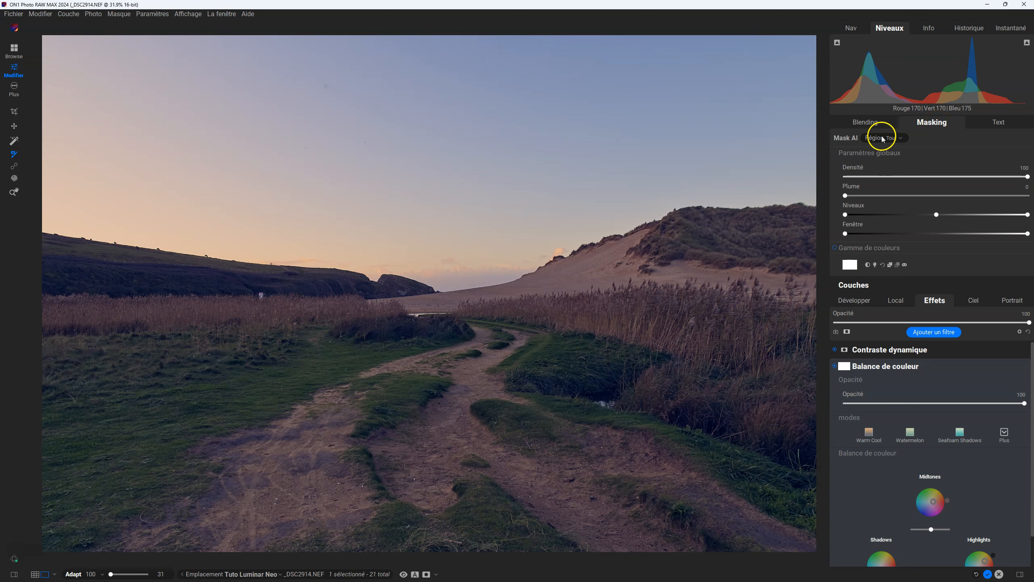
{"action": "left_click", "coordinate": [865, 122]}
{"action": "left_click", "coordinate": [997, 124]}
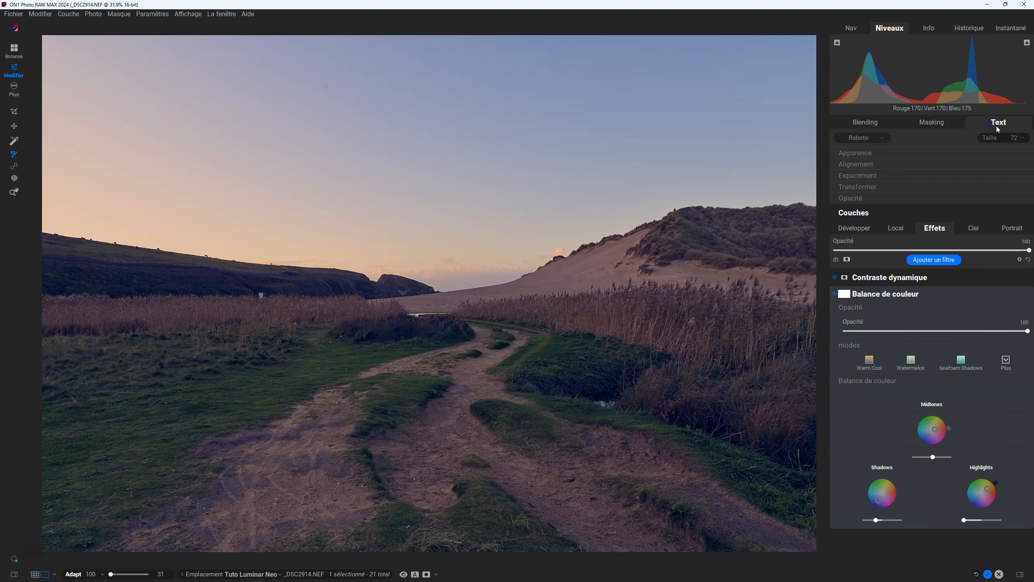
{"action": "left_click", "coordinate": [937, 122]}
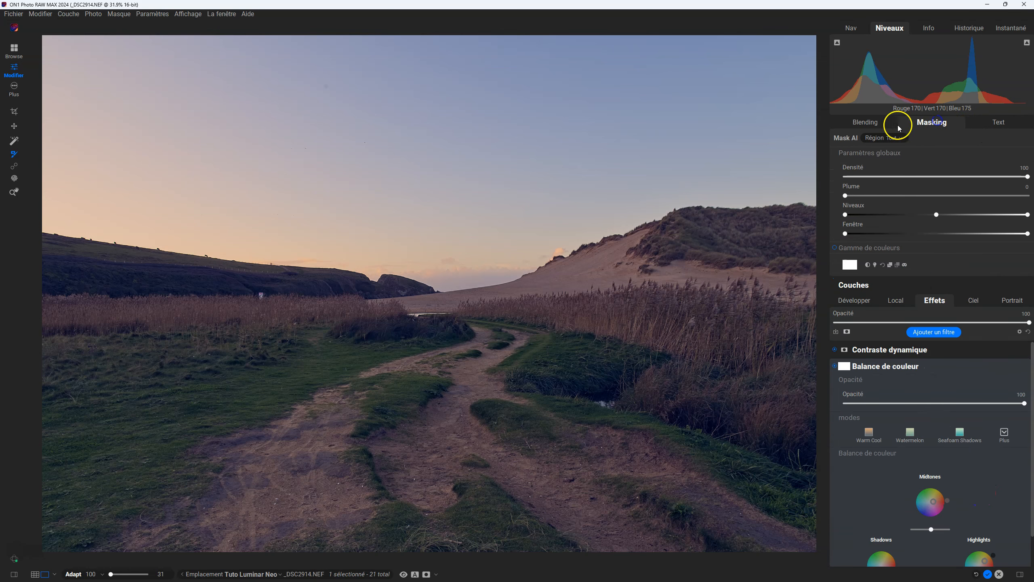
{"action": "left_click", "coordinate": [866, 122]}
{"action": "left_click", "coordinate": [933, 125]}
Turn Auto Collapse back on for the nested Properties window, with the Masking section selected
{"action": "left_click", "coordinate": [221, 14]}
{"action": "mouse_move", "coordinate": [266, 121]}
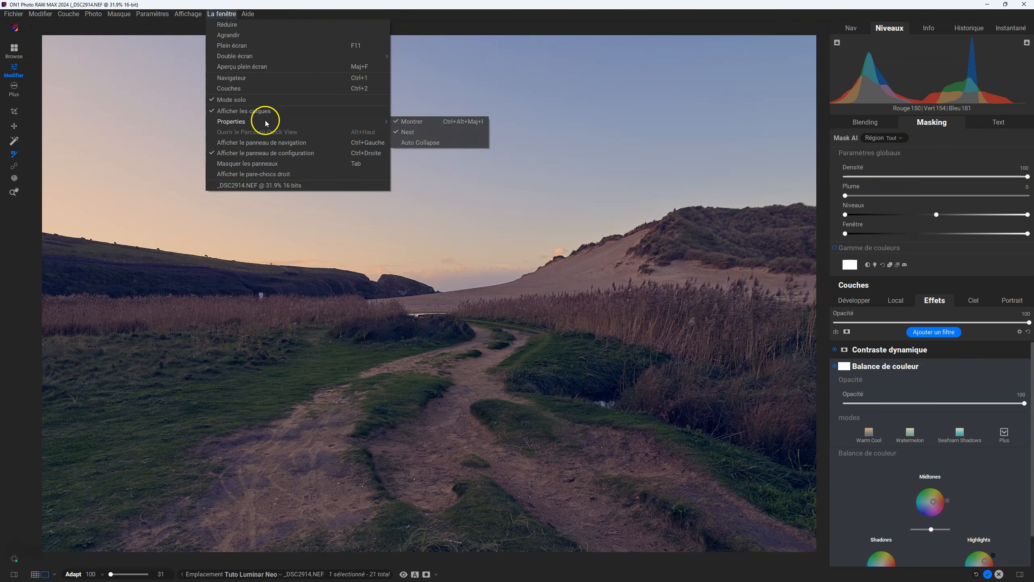
{"action": "left_click", "coordinate": [423, 142]}
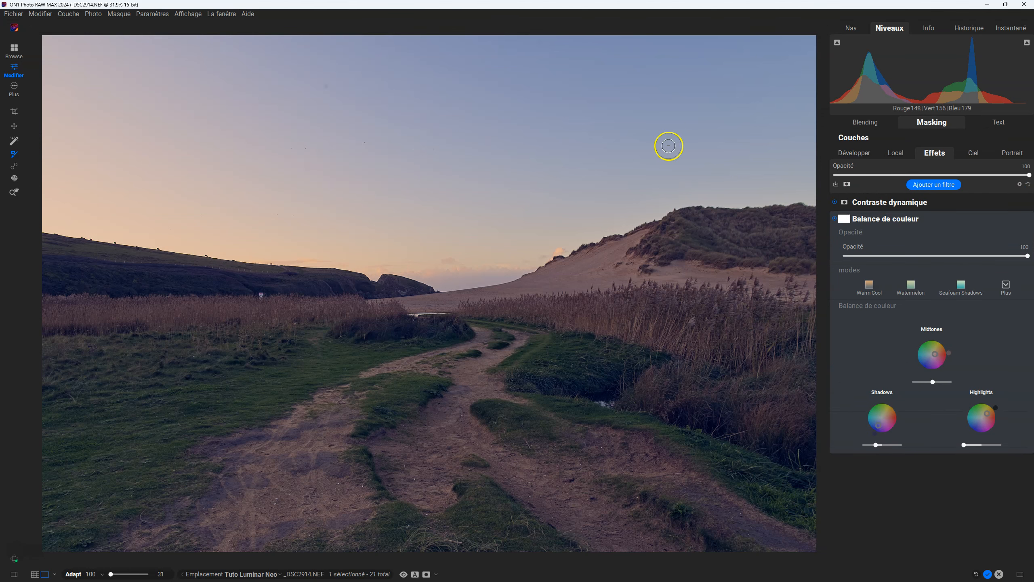
{"action": "left_click", "coordinate": [933, 122]}
Turn off Nest so the Properties window floats over the photo, and check how its Masking section unfolds and folds away
{"action": "left_click", "coordinate": [218, 13]}
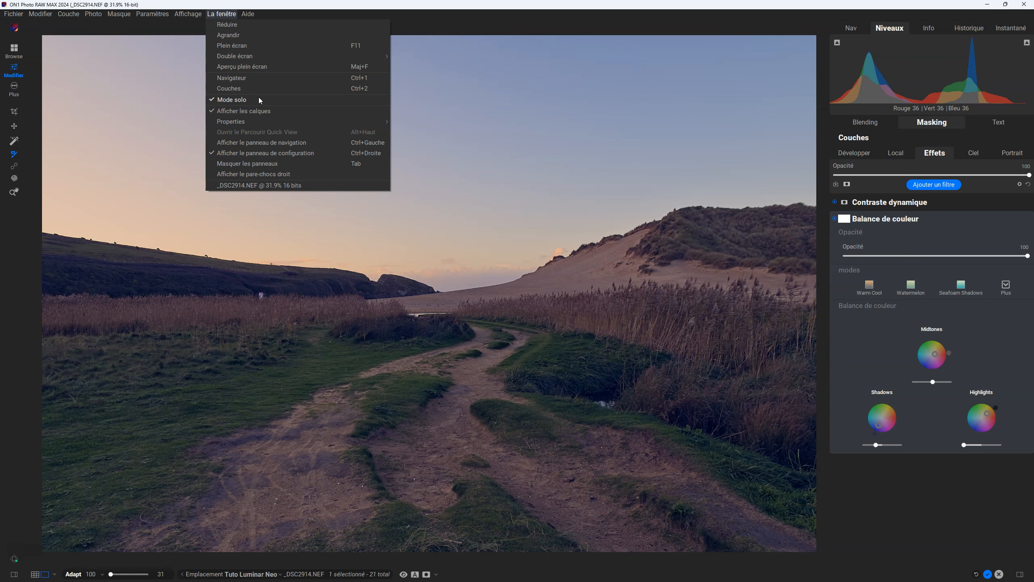
{"action": "mouse_move", "coordinate": [280, 122]}
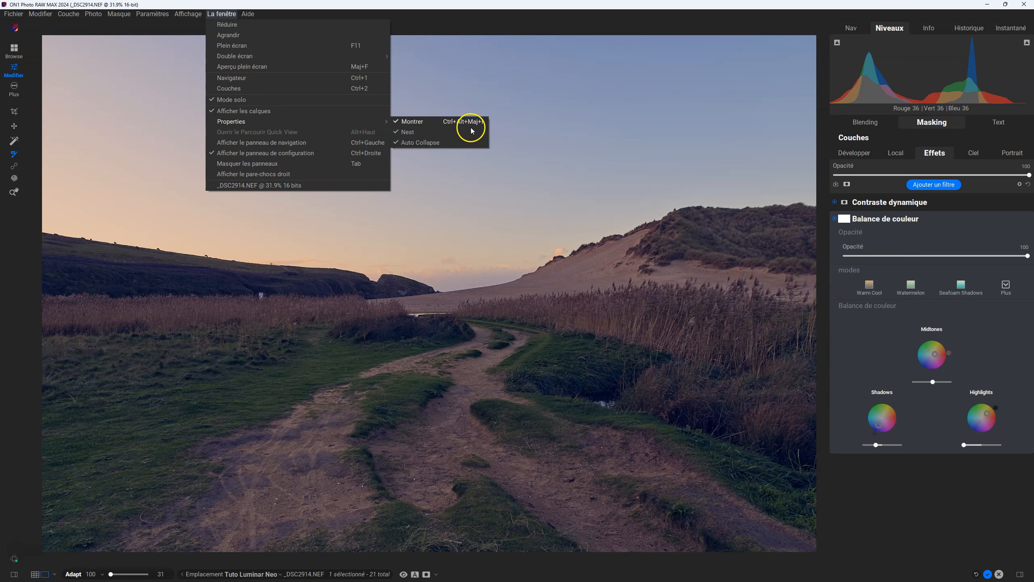
{"action": "left_click", "coordinate": [409, 133]}
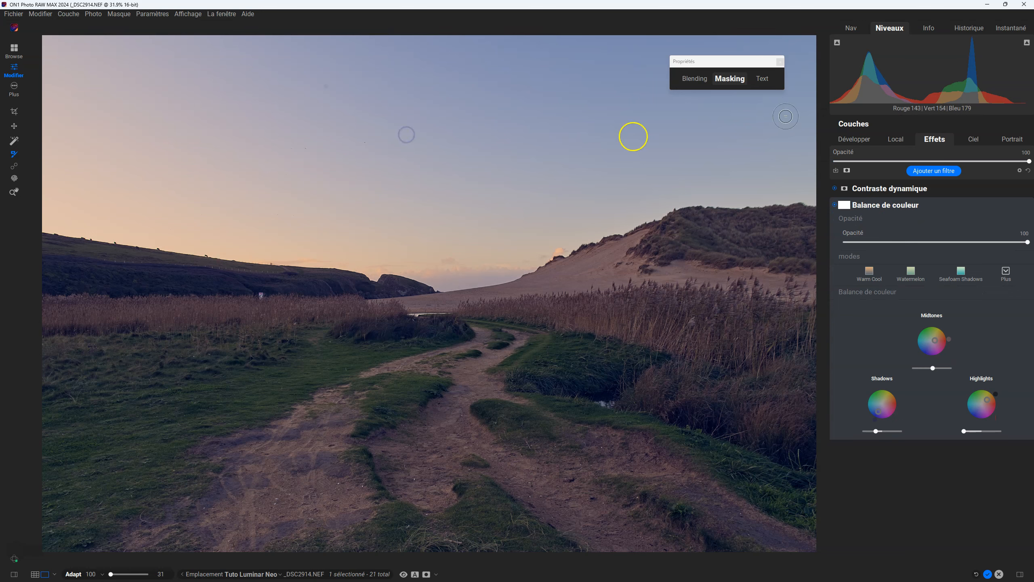
{"action": "mouse_move", "coordinate": [691, 80]}
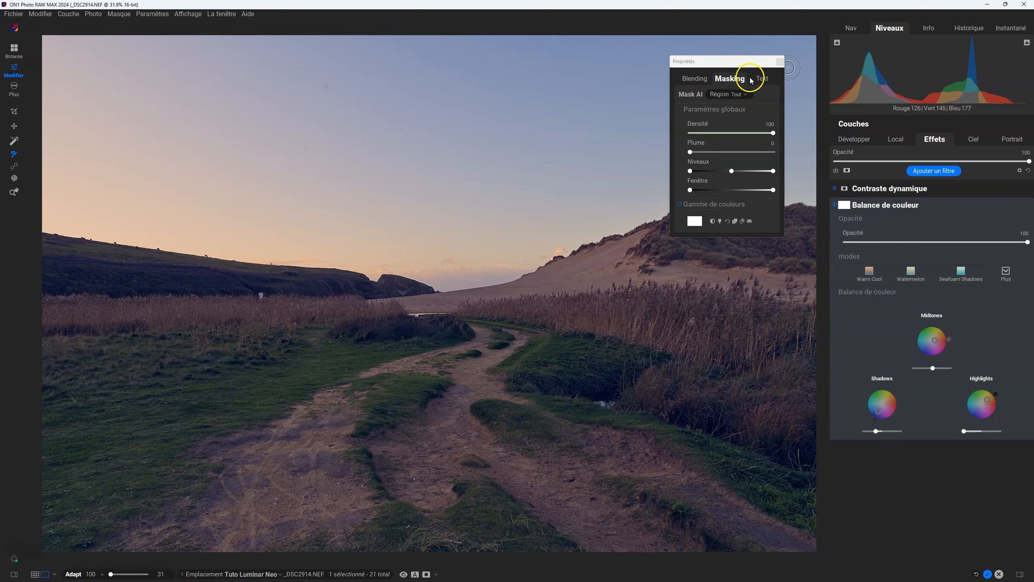
{"action": "left_click", "coordinate": [925, 139]}
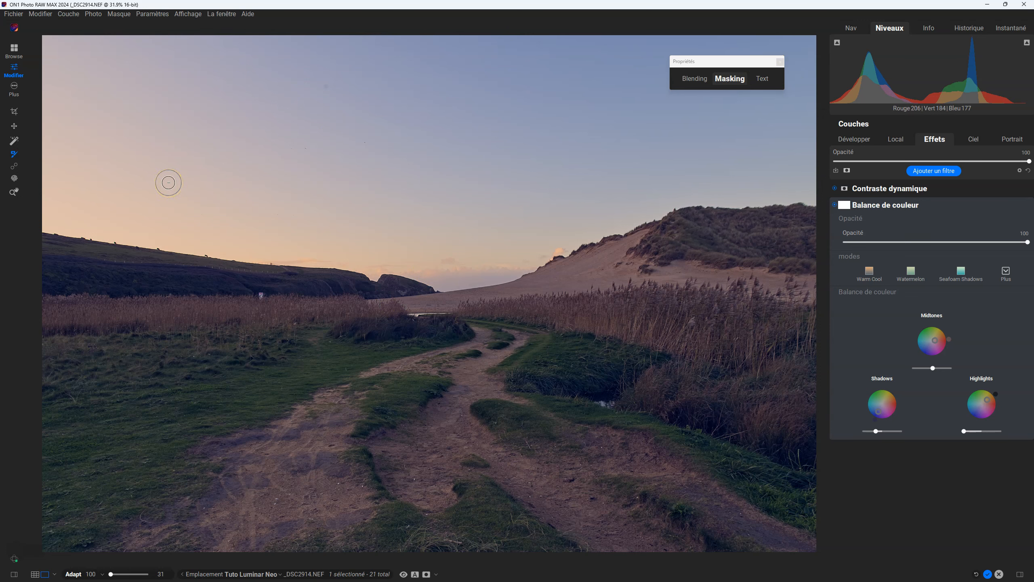
Activate the retouch brush in Soigner mode and toggle the high-contrast view that reveals dust spots, leaving it on
{"action": "left_click", "coordinate": [13, 165]}
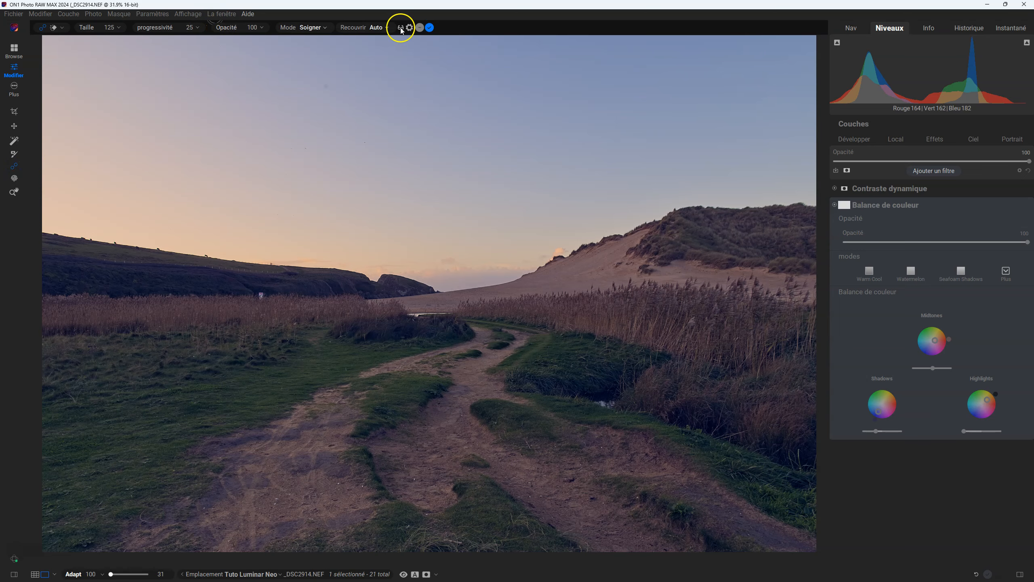
{"action": "left_click", "coordinate": [401, 29]}
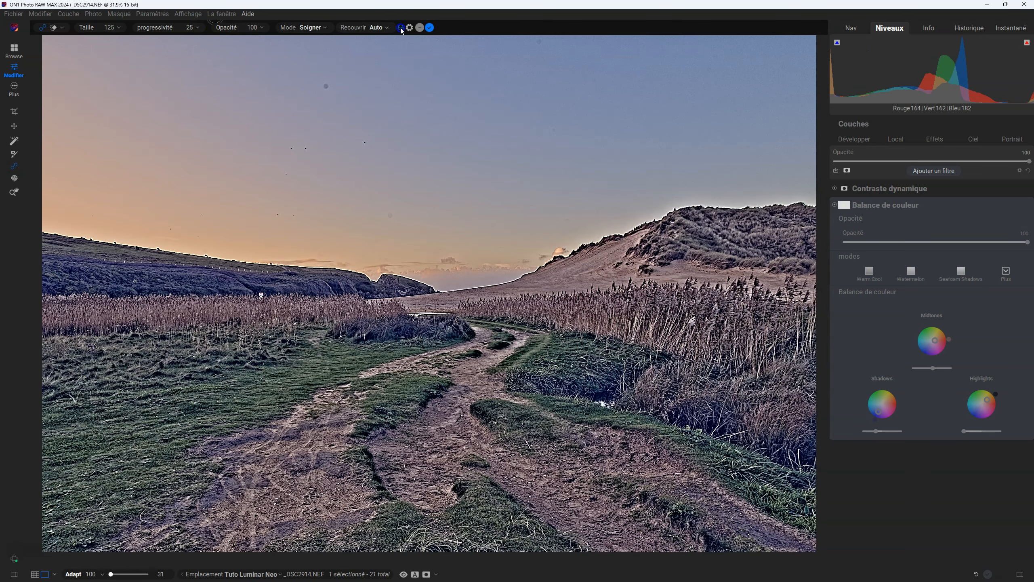
{"action": "left_click", "coordinate": [400, 28]}
{"action": "left_click", "coordinate": [401, 28]}
{"action": "left_click", "coordinate": [401, 28]}
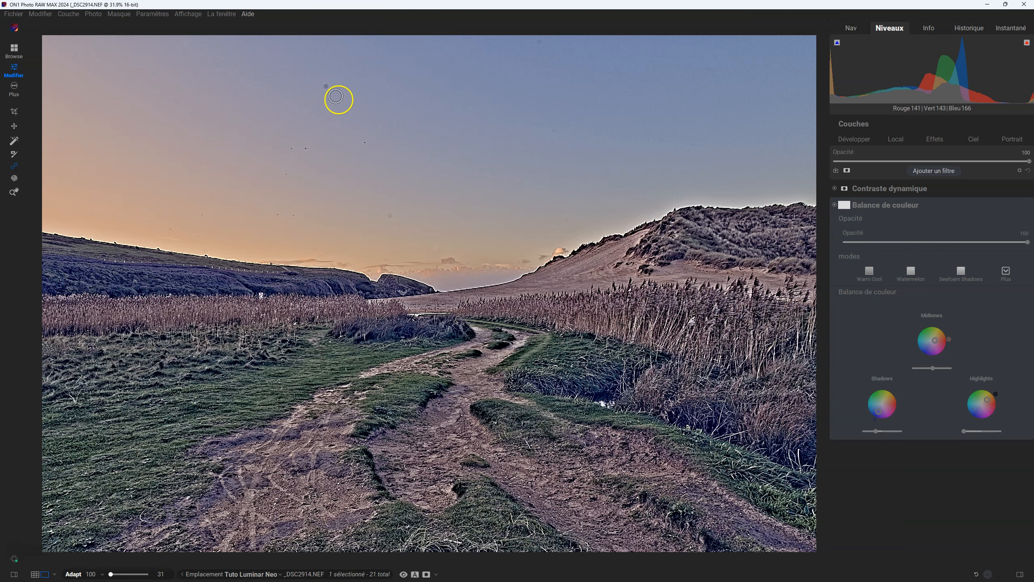
Heal five dust spots across the sky with single dabs of the retouch brush and turn off the high-contrast dust view
{"action": "left_click", "coordinate": [326, 86]}
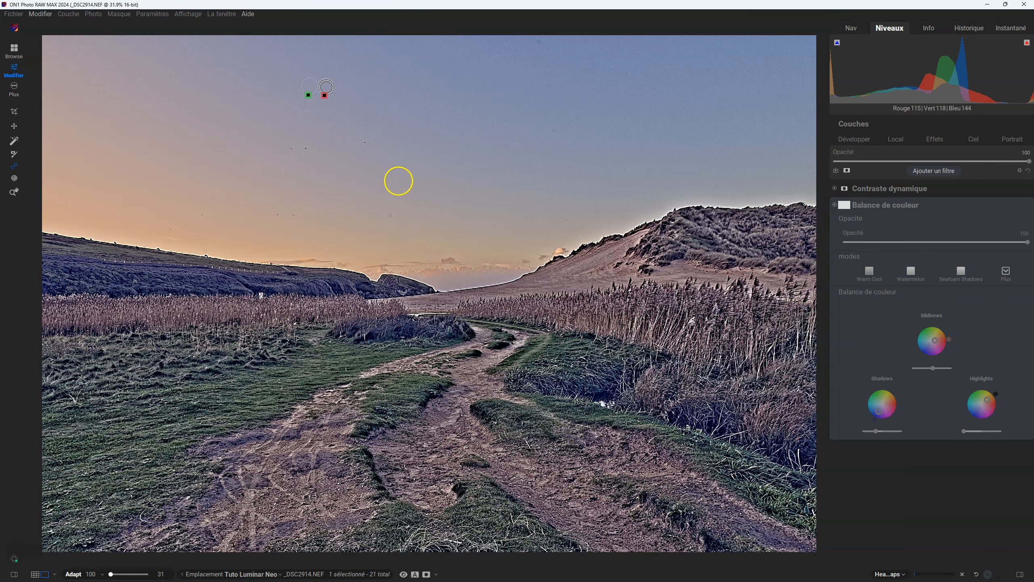
{"action": "left_click", "coordinate": [391, 215]}
{"action": "left_click", "coordinate": [539, 53]}
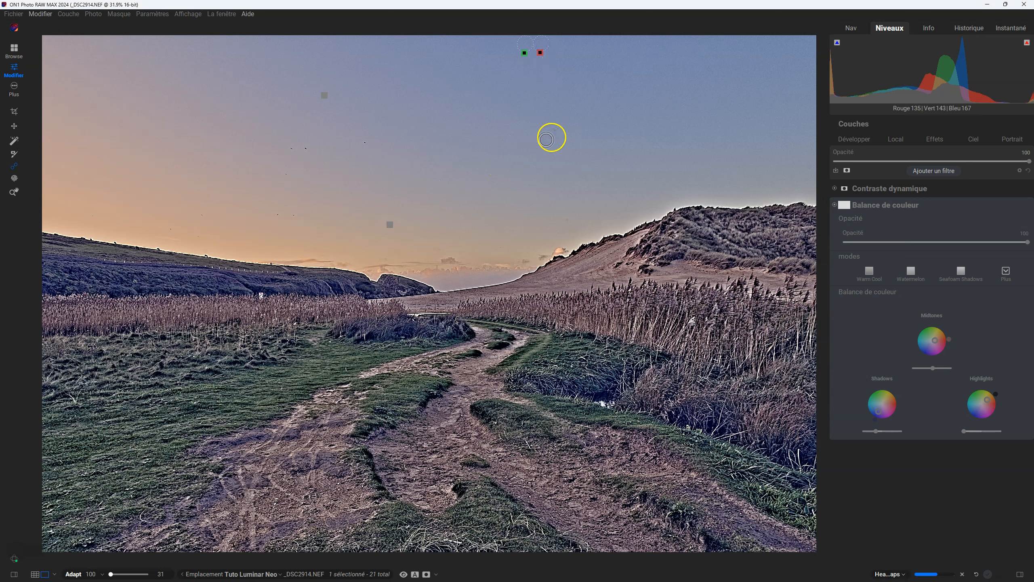
{"action": "left_click", "coordinate": [555, 130]}
{"action": "left_click", "coordinate": [568, 221]}
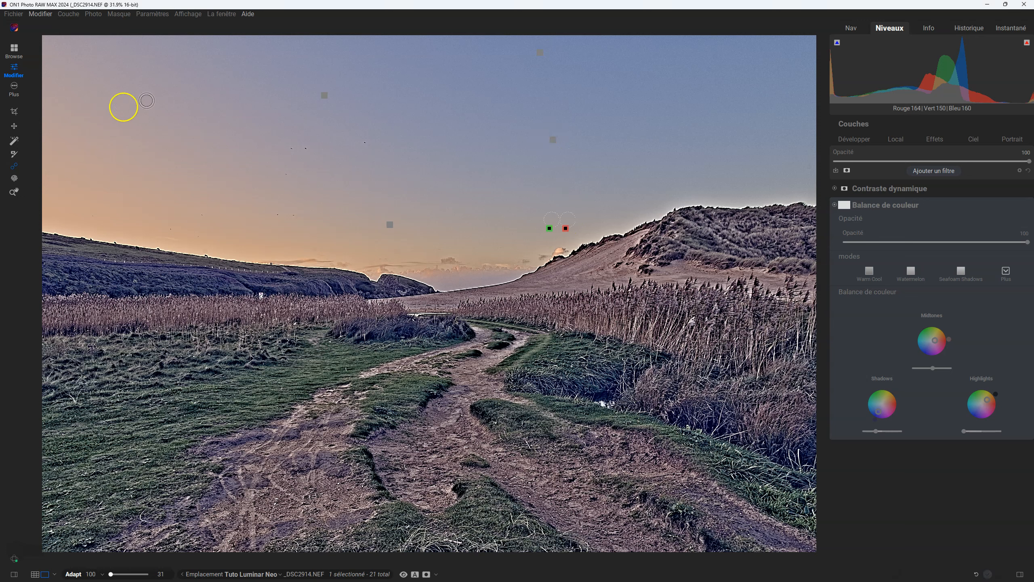
{"action": "mouse_move", "coordinate": [224, 20]}
{"action": "left_click", "coordinate": [401, 28]}
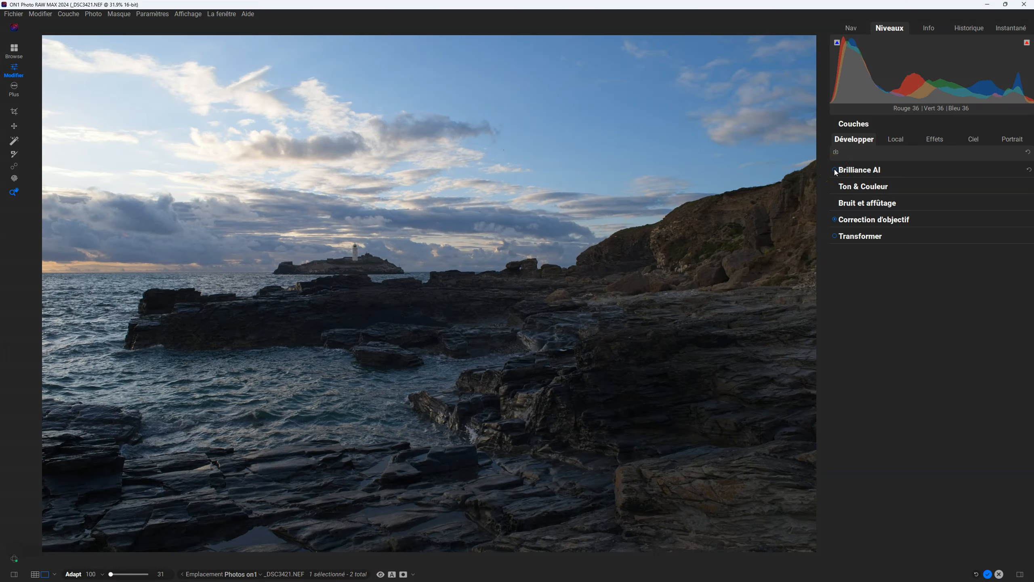
Enable Brilliance AI on the rocky coast photo and expand its settings with the Affiner section open
{"action": "left_click", "coordinate": [834, 170]}
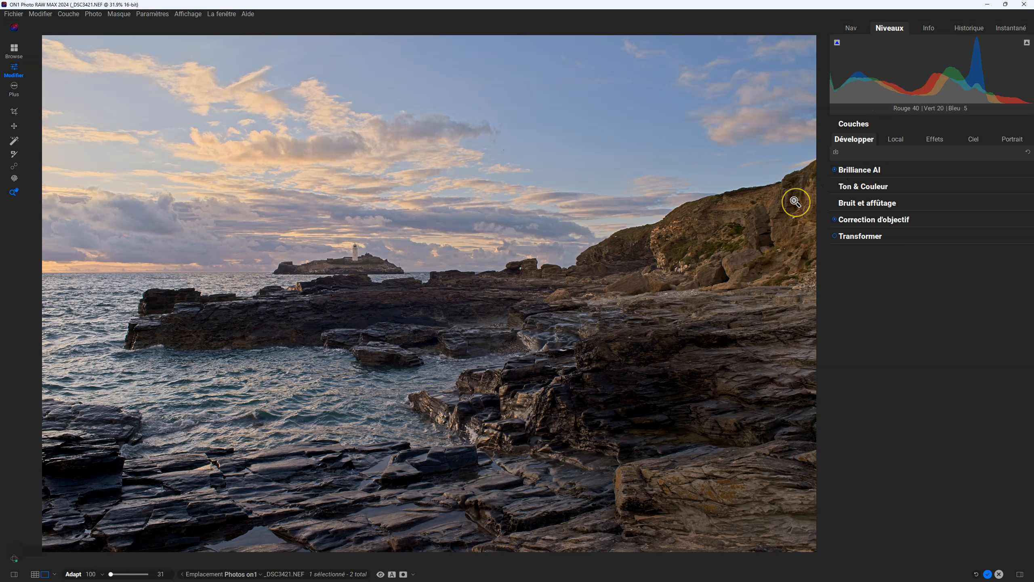
{"action": "left_click", "coordinate": [858, 175]}
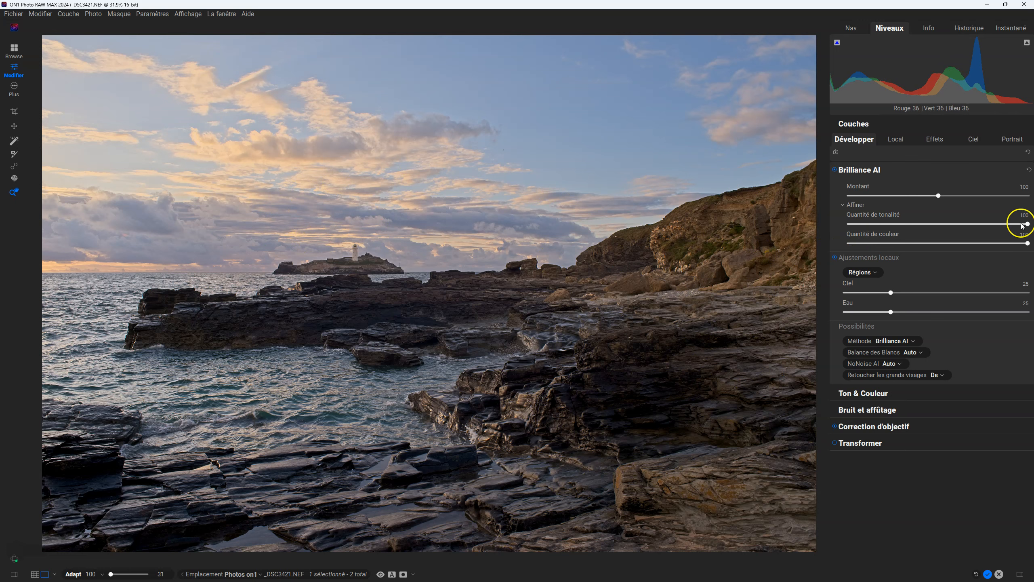
{"action": "left_click", "coordinate": [843, 204]}
{"action": "left_click", "coordinate": [842, 204]}
Set Brilliance AI's Quantité de tonalité to 28 and compare the photo with and without Brilliance AI
{"action": "left_click_drag", "start_coordinate": [1027, 224], "coordinate": [932, 225]}
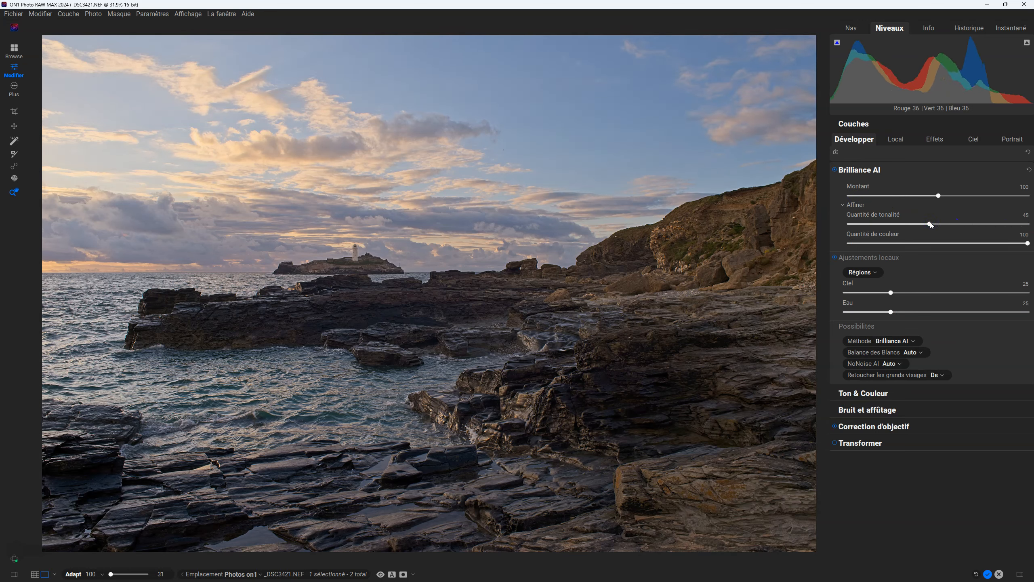
{"action": "left_click_drag", "start_coordinate": [931, 222], "coordinate": [900, 224]}
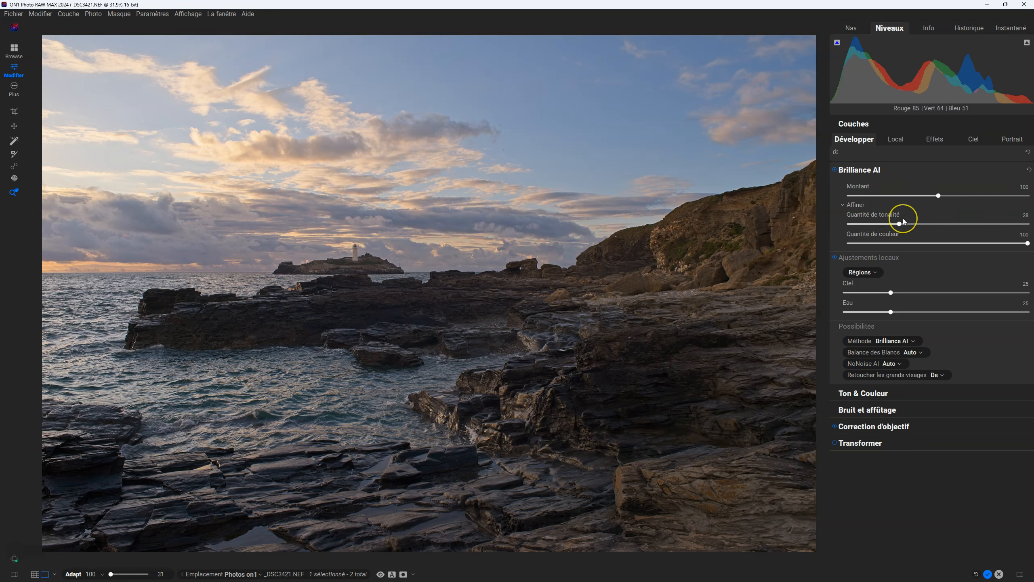
{"action": "left_click", "coordinate": [834, 169]}
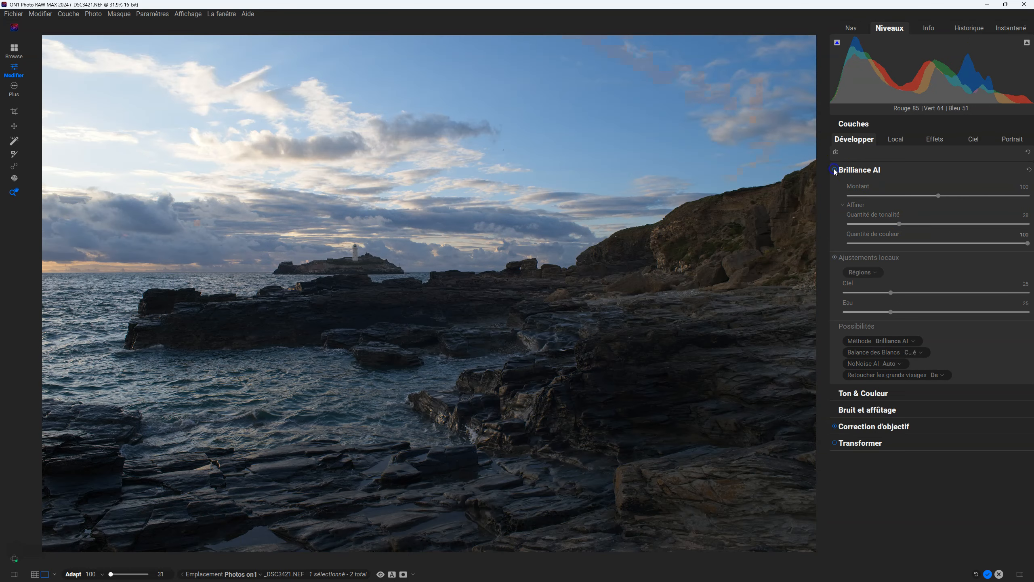
{"action": "left_click", "coordinate": [834, 169]}
{"action": "left_click", "coordinate": [835, 169]}
{"action": "left_click", "coordinate": [834, 169]}
{"action": "left_click", "coordinate": [834, 169]}
{"action": "left_click", "coordinate": [834, 170]}
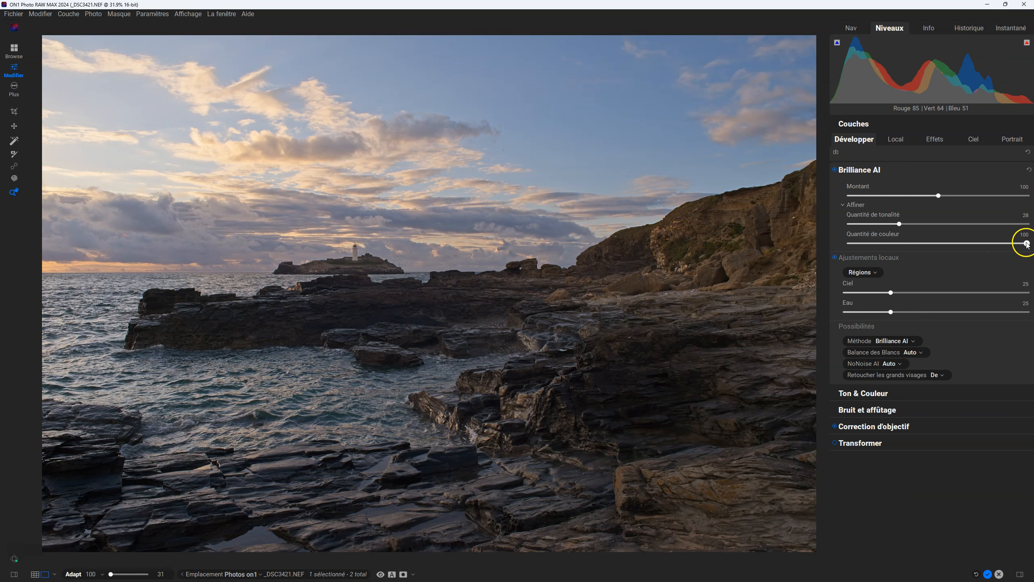
Set Brilliance AI's Quantité de couleur to 54 and compare the photo with and without Brilliance AI
{"action": "left_click_drag", "start_coordinate": [1020, 244], "coordinate": [945, 244]}
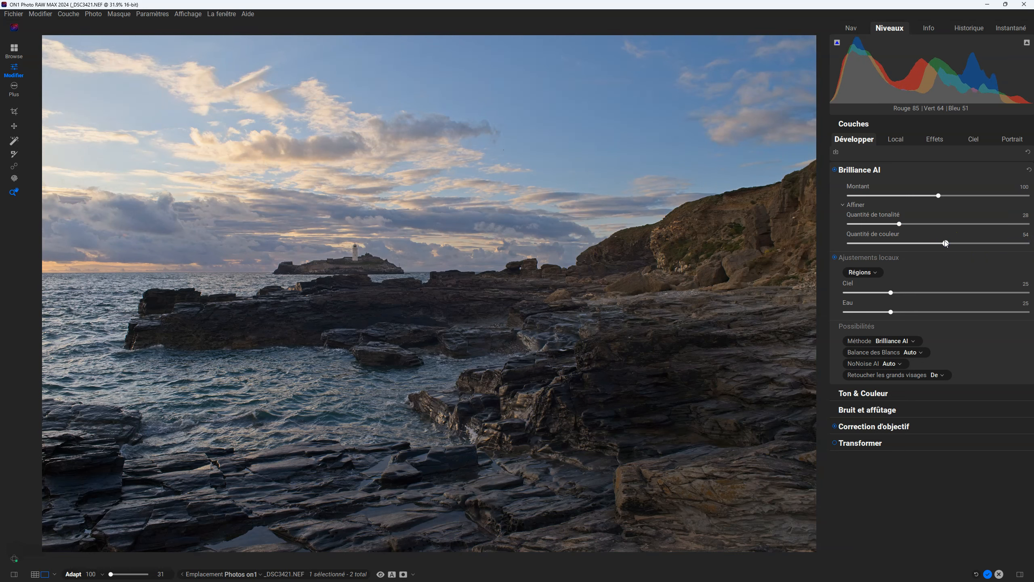
{"action": "left_click", "coordinate": [836, 171]}
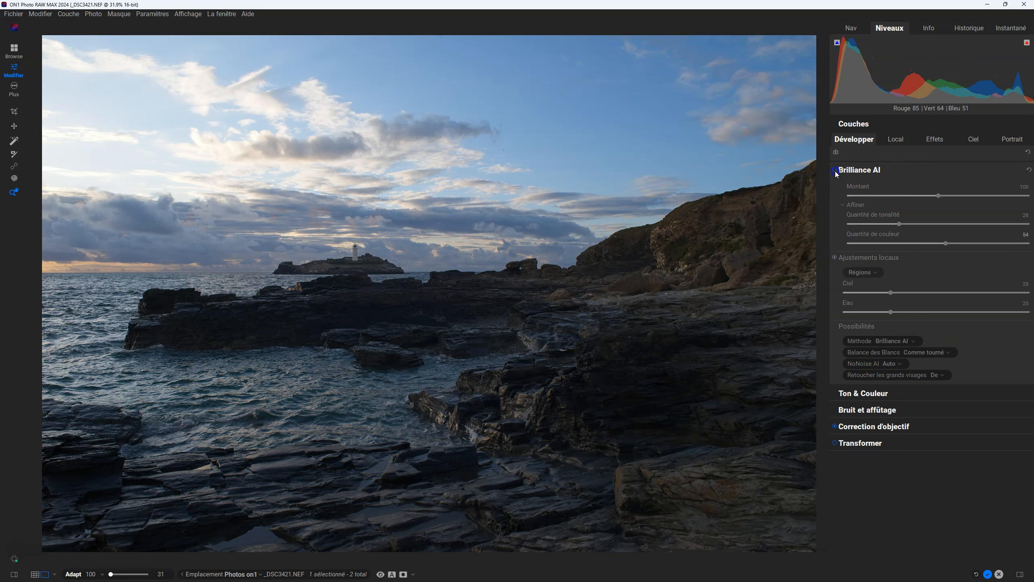
{"action": "left_click", "coordinate": [836, 171]}
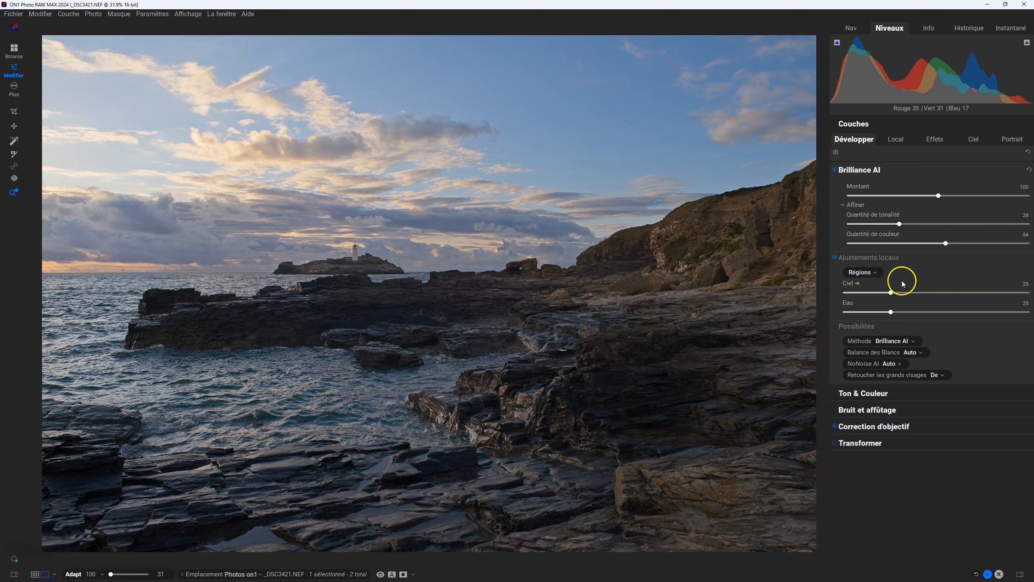
Open the Ton & Couleur settings, examine the available camera profiles, and collapse and expand the Profil de la caméra section
{"action": "left_click", "coordinate": [857, 393]}
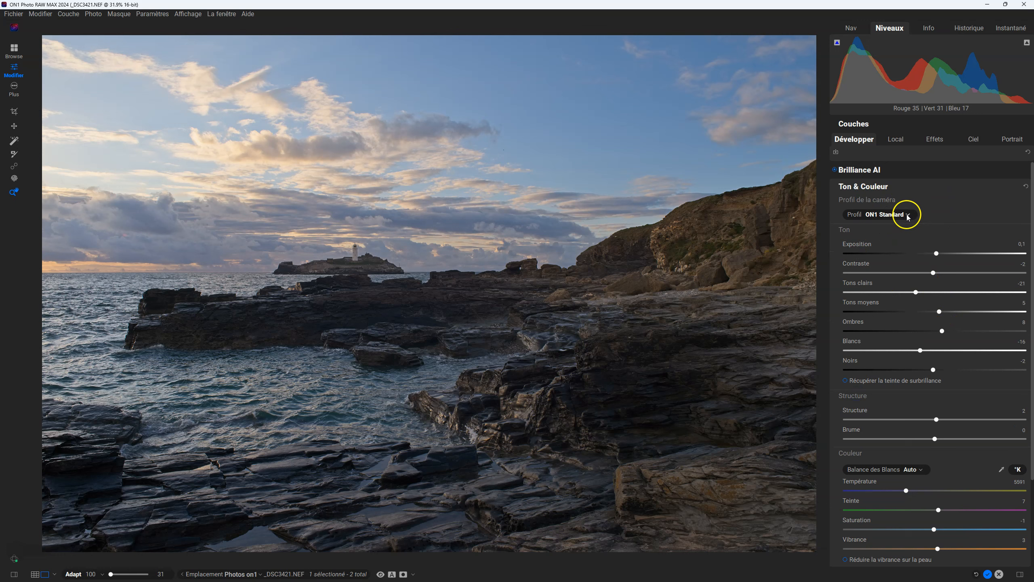
{"action": "left_click", "coordinate": [908, 215]}
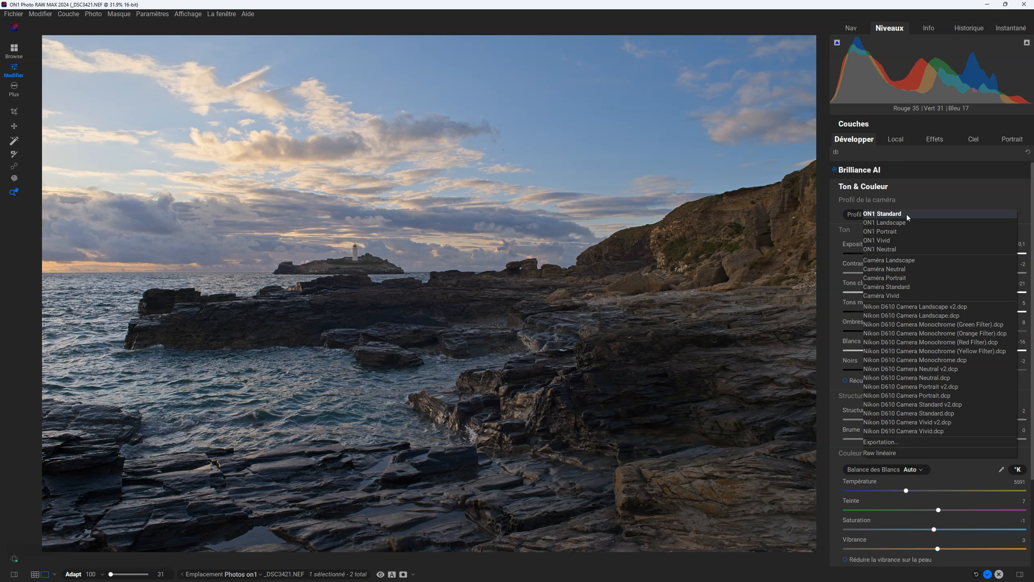
{"action": "left_click", "coordinate": [904, 196]}
{"action": "left_click", "coordinate": [889, 200]}
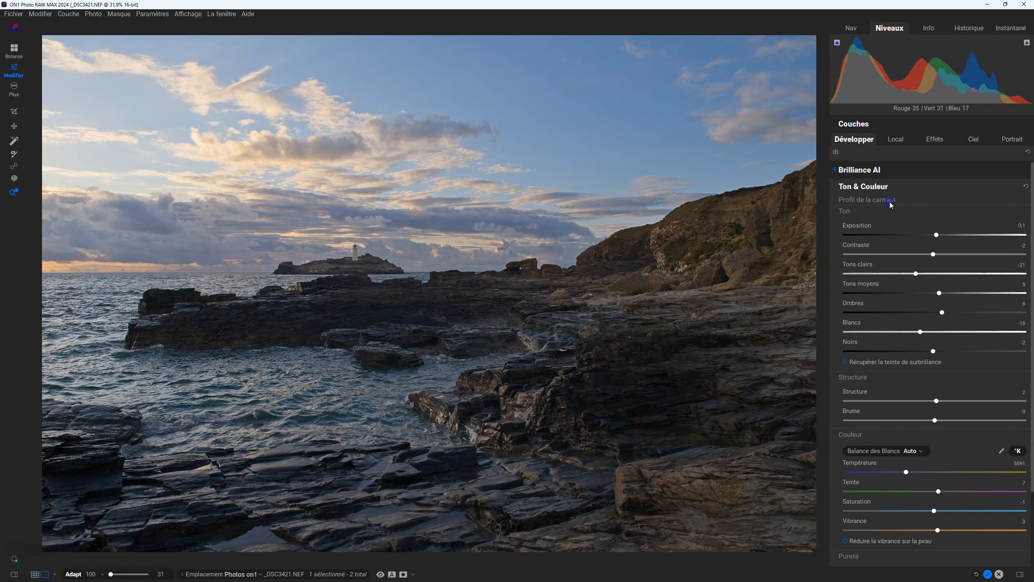
{"action": "left_click", "coordinate": [944, 198]}
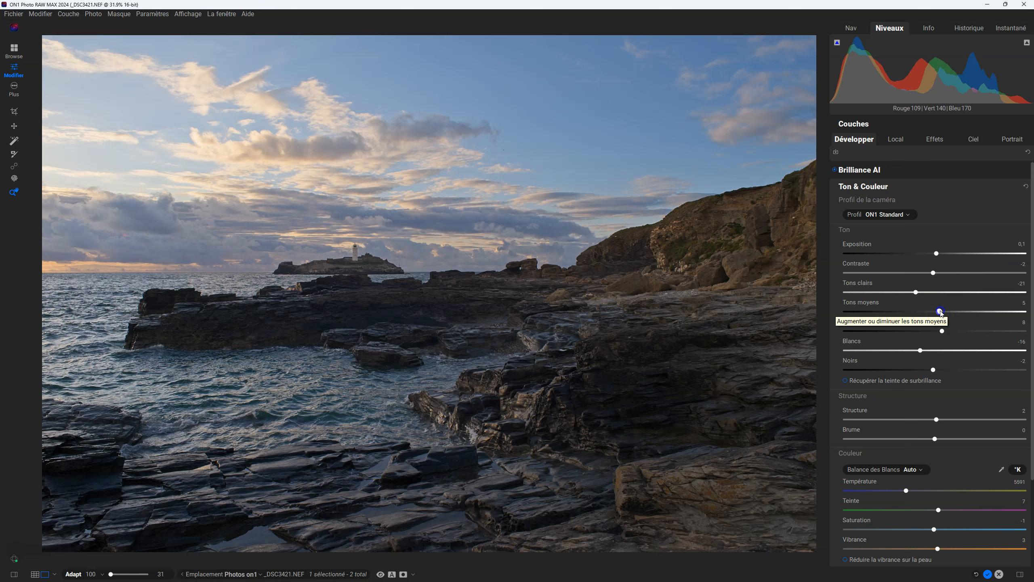
Adjust Tons moyens in the Ton & Couleur settings to 8 and open its value for editing
{"action": "mouse_move", "coordinate": [940, 312]}
{"action": "left_mouse_down"}
{"action": "mouse_move", "coordinate": [899, 305]}
{"action": "mouse_move", "coordinate": [938, 300]}
{"action": "mouse_move", "coordinate": [914, 297]}
{"action": "mouse_move", "coordinate": [929, 294]}
{"action": "mouse_move", "coordinate": [934, 302]}
{"action": "left_mouse_up"}
{"action": "scroll", "coordinate": [935, 313], "scroll_direction": "up", "scroll_amount": 6}
{"action": "scroll", "coordinate": [935, 312], "scroll_direction": "down", "scroll_amount": 1}
{"action": "scroll", "coordinate": [935, 313], "scroll_direction": "down", "scroll_amount": 5}
{"action": "left_click_drag", "start_coordinate": [936, 312], "coordinate": [942, 312]}
{"action": "left_click", "coordinate": [1018, 303]}
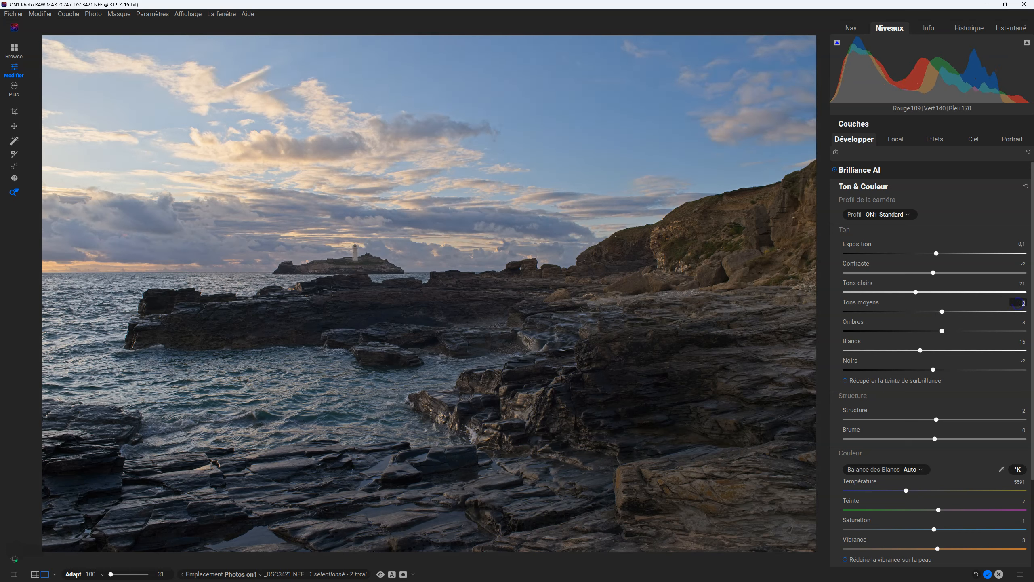
{"action": "double_click", "coordinate": [1020, 304]}
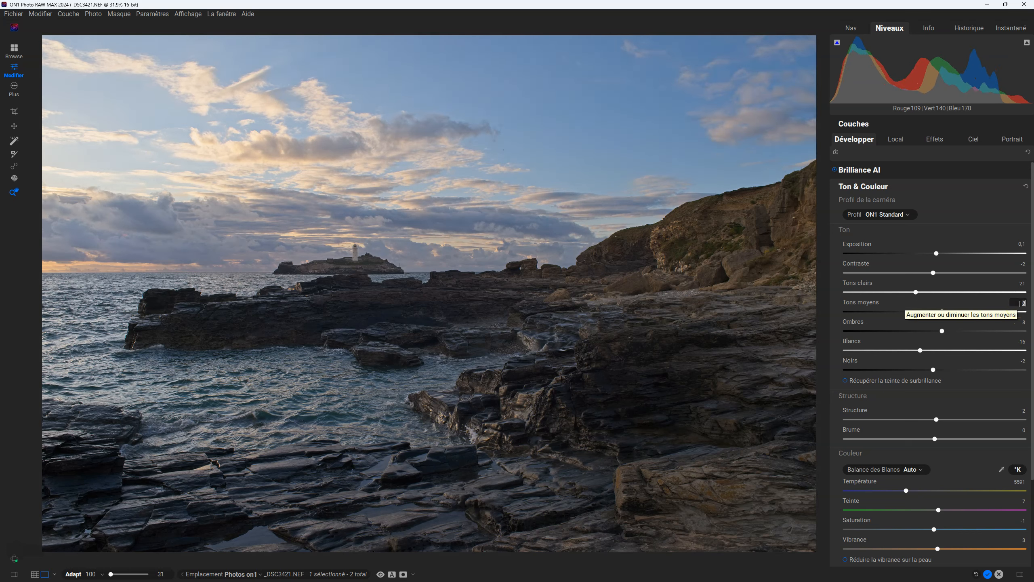
{"action": "left_click", "coordinate": [974, 292]}
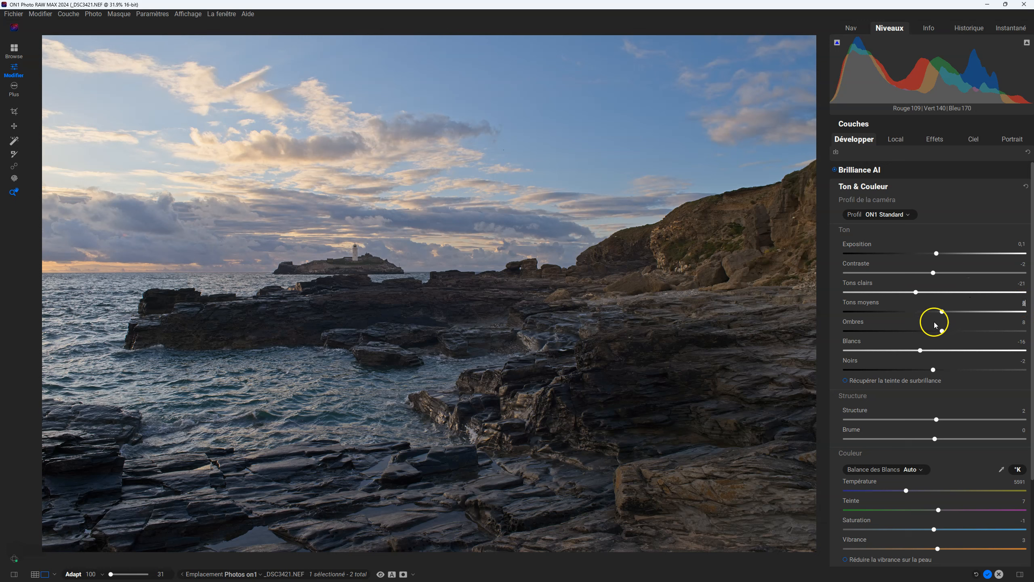
Test darker and brighter Tons moyens in Ton & Couleur, then set Tons clairs to -32 and Tons moyens to -41
{"action": "left_click_drag", "start_coordinate": [943, 315], "coordinate": [900, 311]}
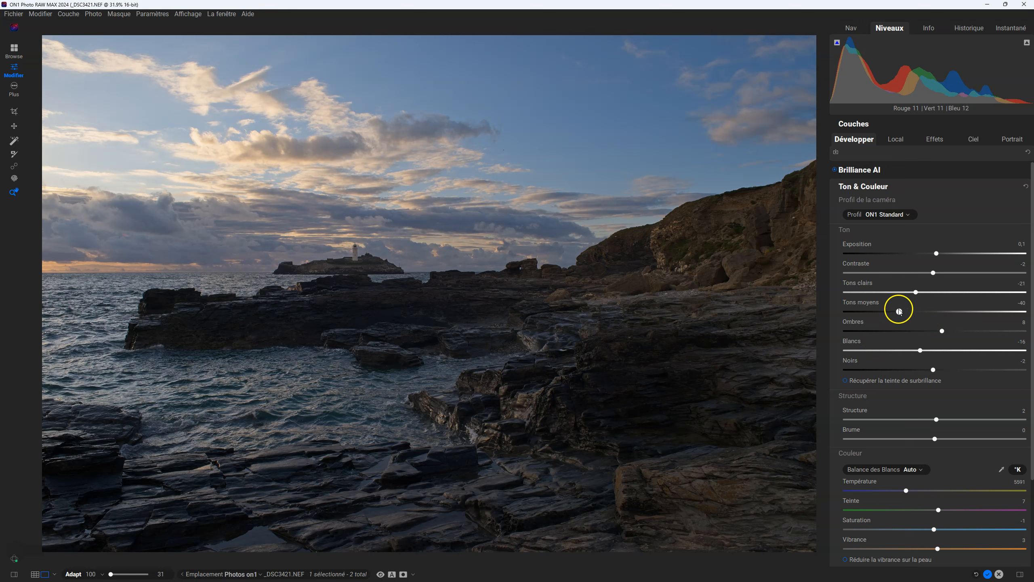
{"action": "left_click_drag", "start_coordinate": [917, 314], "coordinate": [943, 316]}
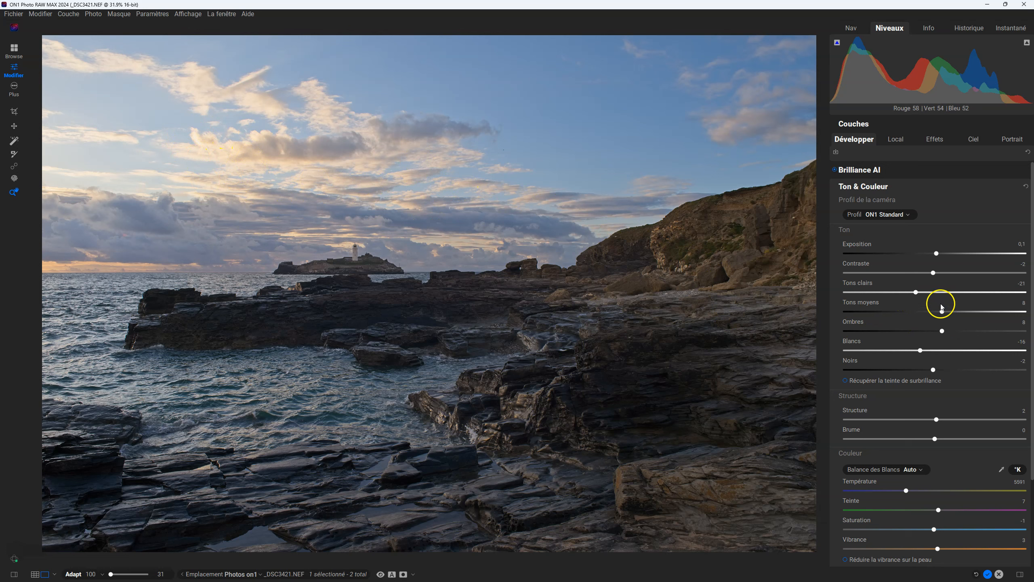
{"action": "mouse_move", "coordinate": [916, 292]}
{"action": "left_mouse_down"}
{"action": "mouse_move", "coordinate": [869, 293]}
{"action": "mouse_move", "coordinate": [906, 293]}
{"action": "mouse_move", "coordinate": [942, 313]}
{"action": "mouse_move", "coordinate": [904, 309]}
{"action": "left_mouse_up"}
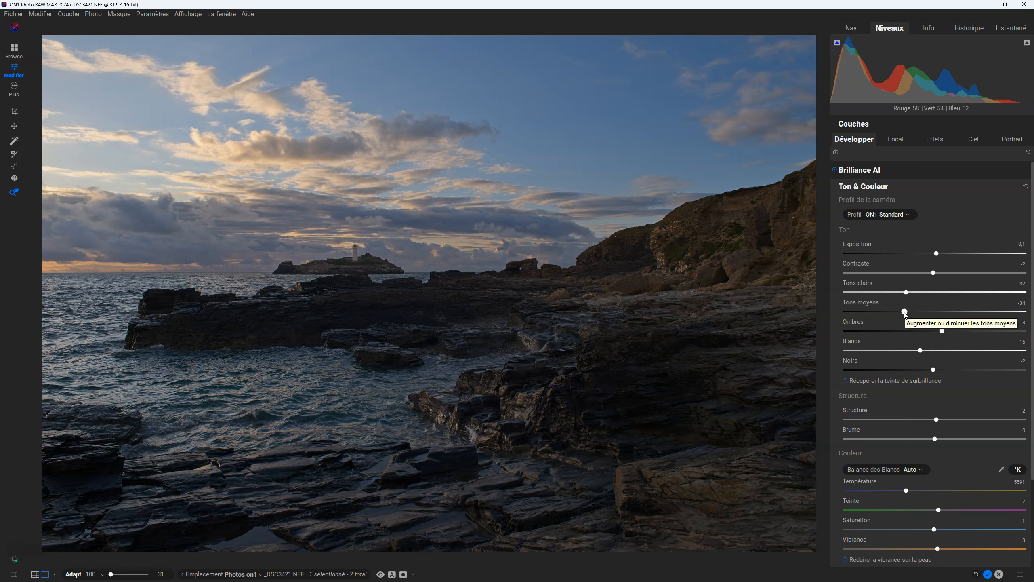
{"action": "left_click", "coordinate": [876, 303]}
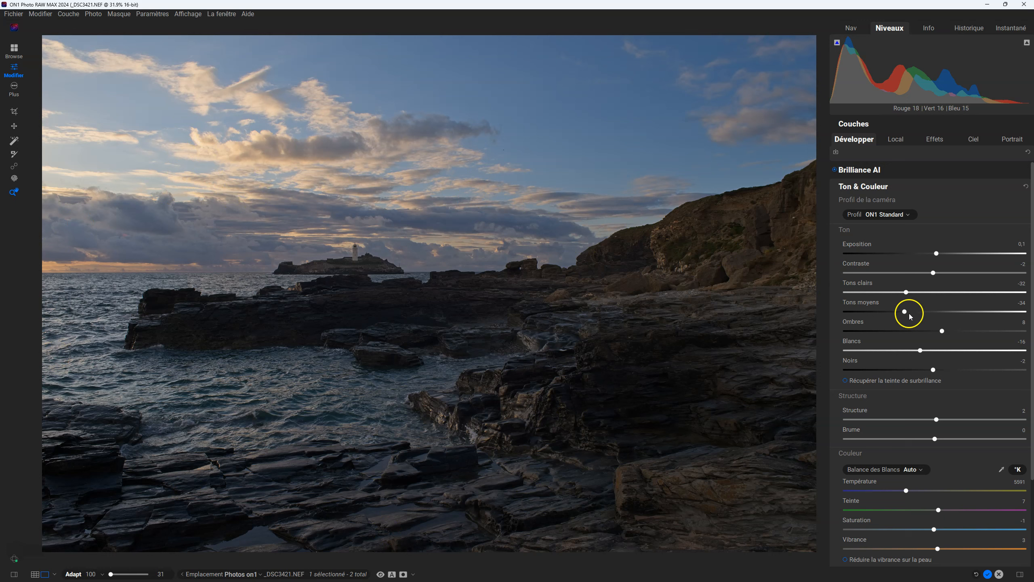
{"action": "double_click", "coordinate": [949, 312]}
{"action": "left_click_drag", "start_coordinate": [948, 313], "coordinate": [959, 314]}
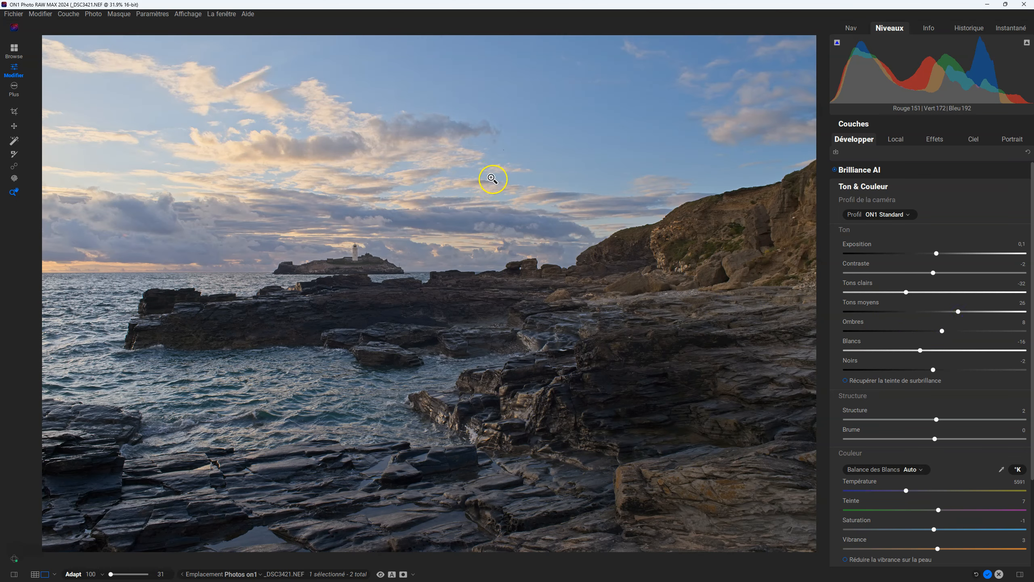
{"action": "left_click_drag", "start_coordinate": [958, 312], "coordinate": [898, 309]}
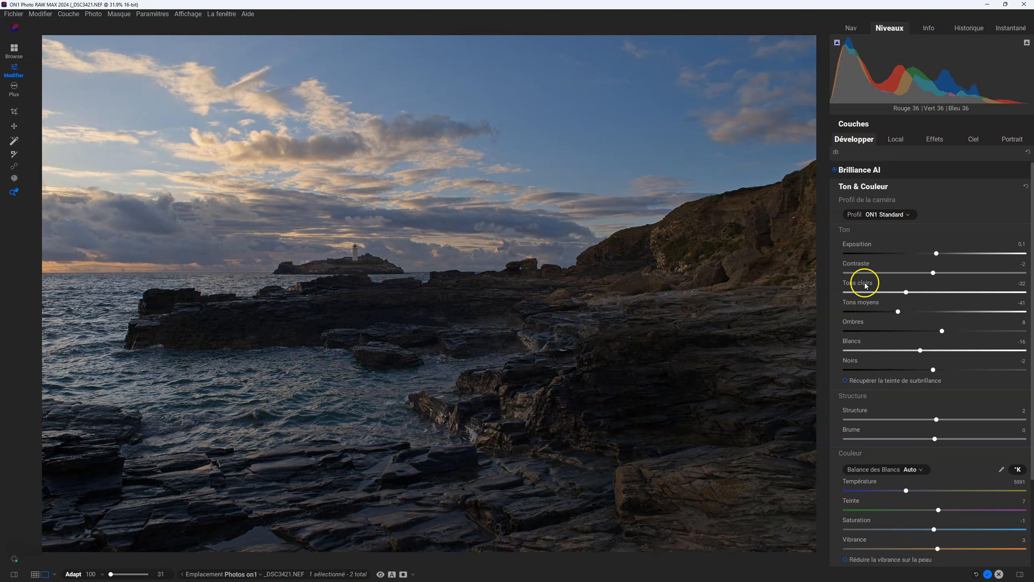
Add a new local adjustment above the Brilliance AI - Ciel and Eau adjustments and give it a luminosity mask
{"action": "left_click", "coordinate": [898, 139]}
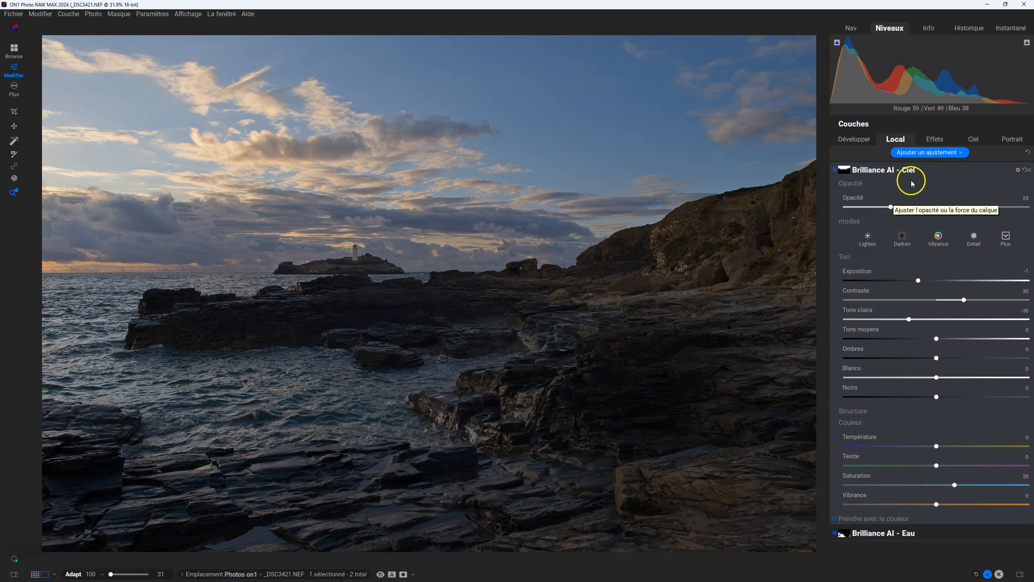
{"action": "left_click", "coordinate": [873, 172]}
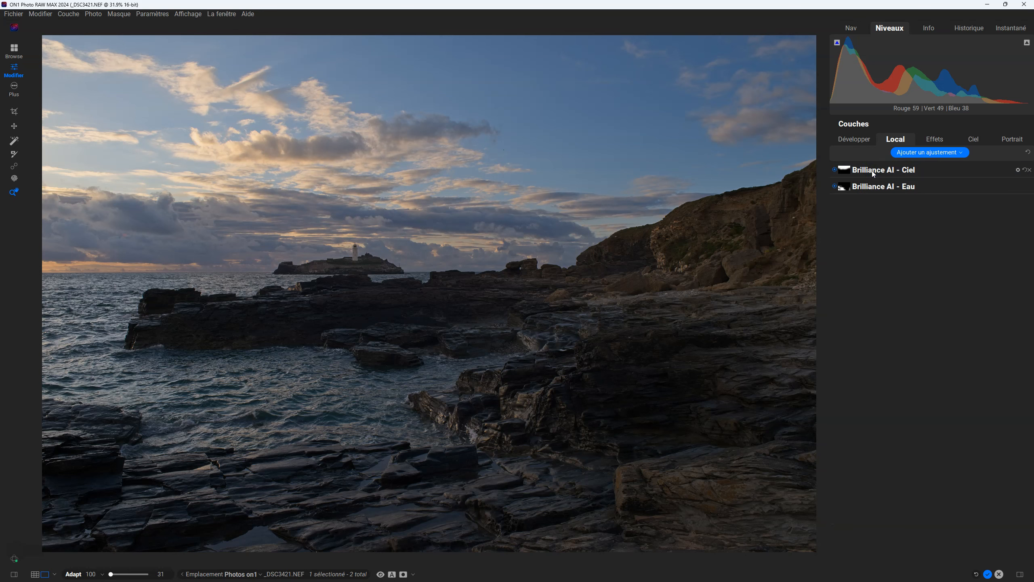
{"action": "left_click", "coordinate": [928, 154]}
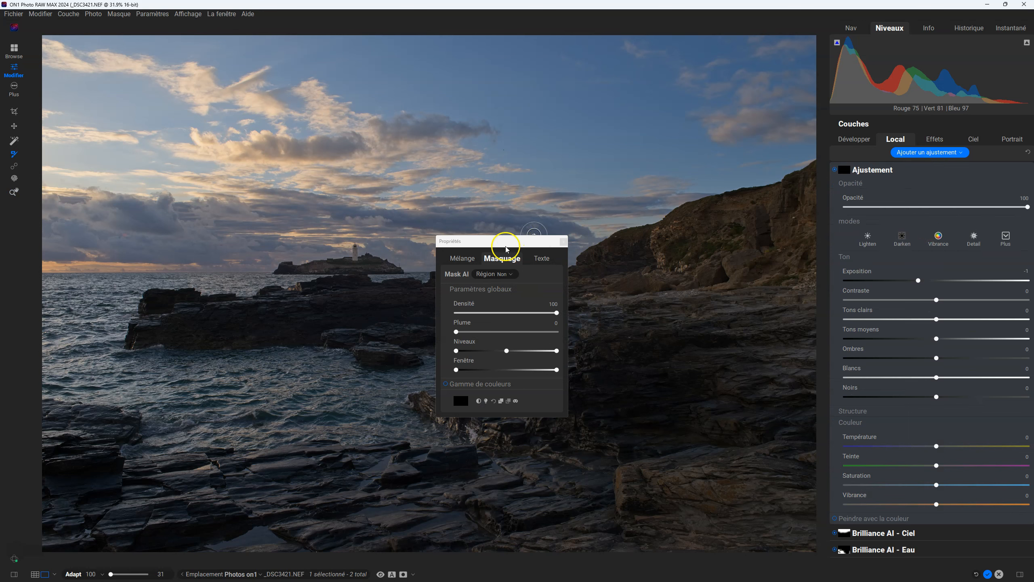
{"action": "left_click_drag", "start_coordinate": [513, 241], "coordinate": [757, 167]}
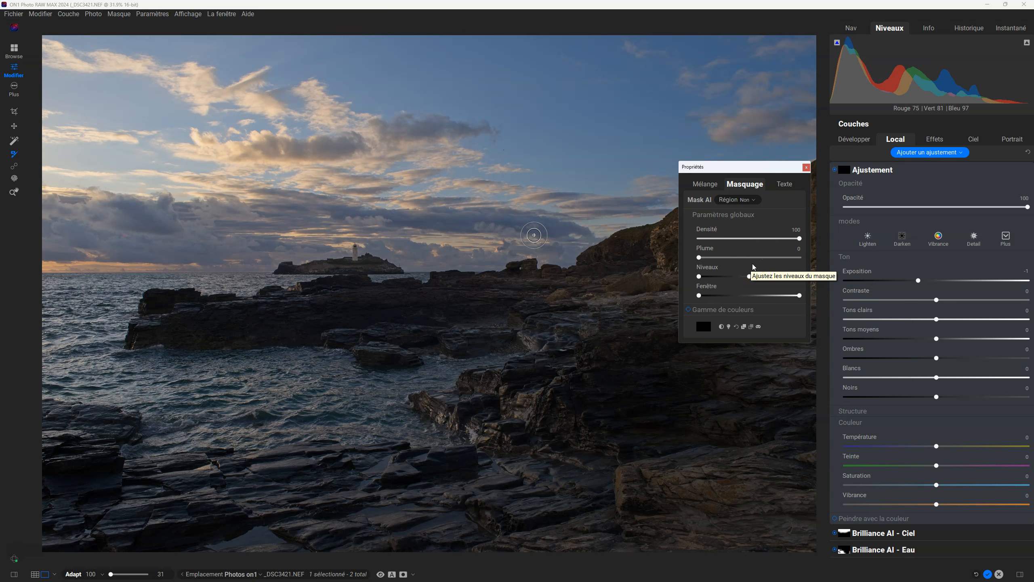
{"action": "left_click", "coordinate": [729, 328]}
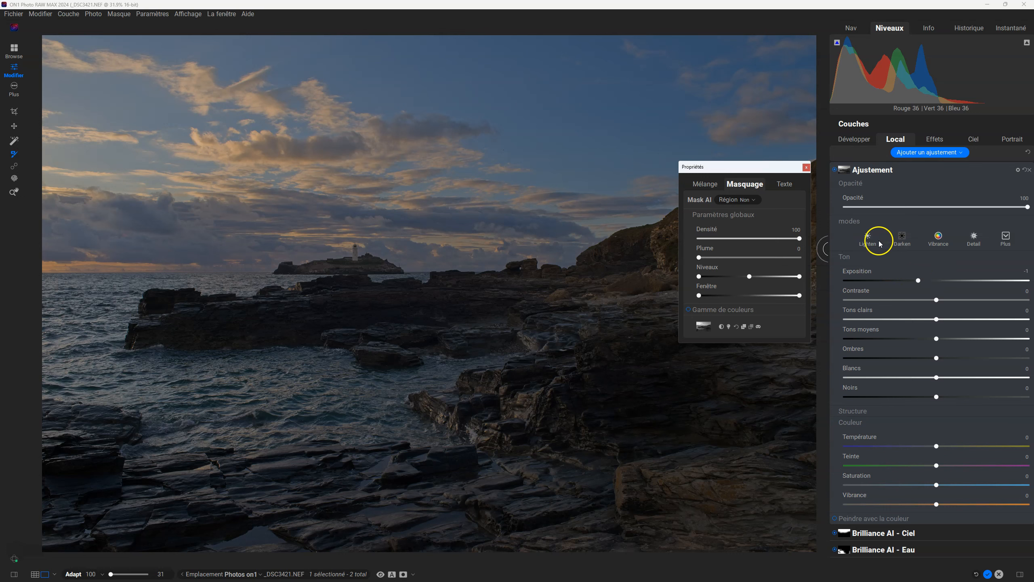
Try the Lighten mode on the local adjustment, switch it to Darken, and reset Exposition to 0
{"action": "left_click", "coordinate": [903, 241]}
{"action": "left_click", "coordinate": [867, 240]}
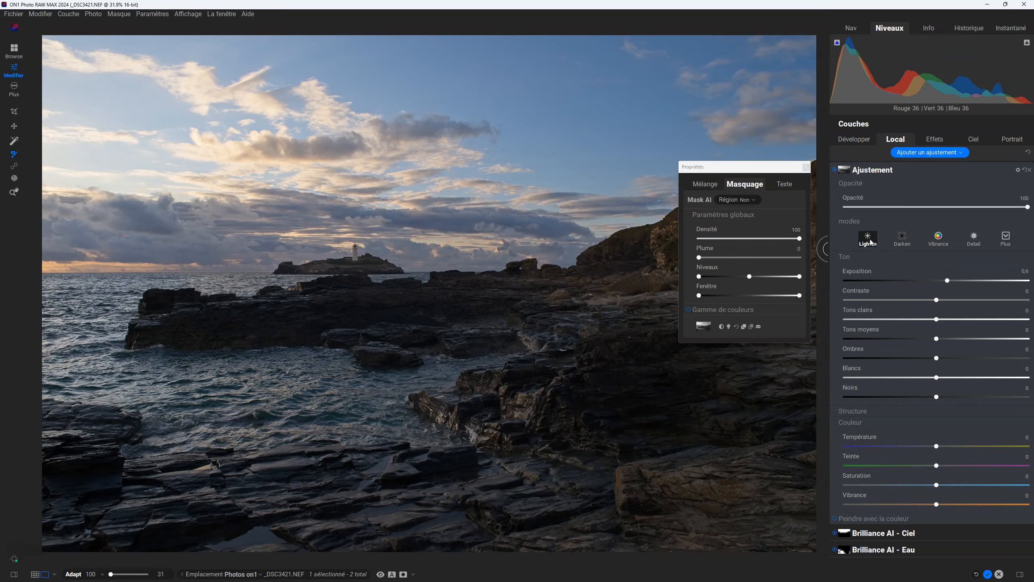
{"action": "left_click", "coordinate": [901, 240]}
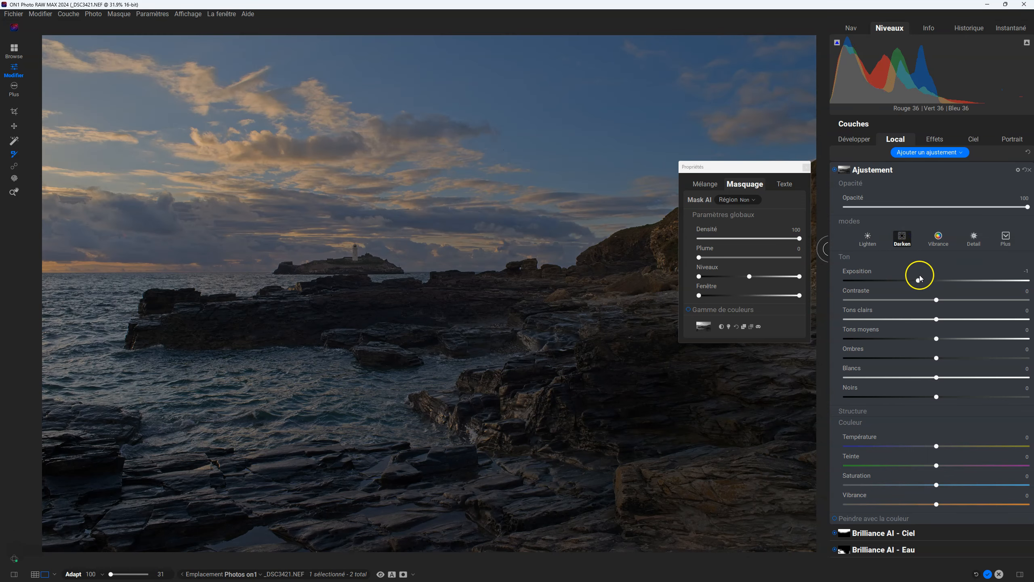
{"action": "double_click", "coordinate": [919, 281]}
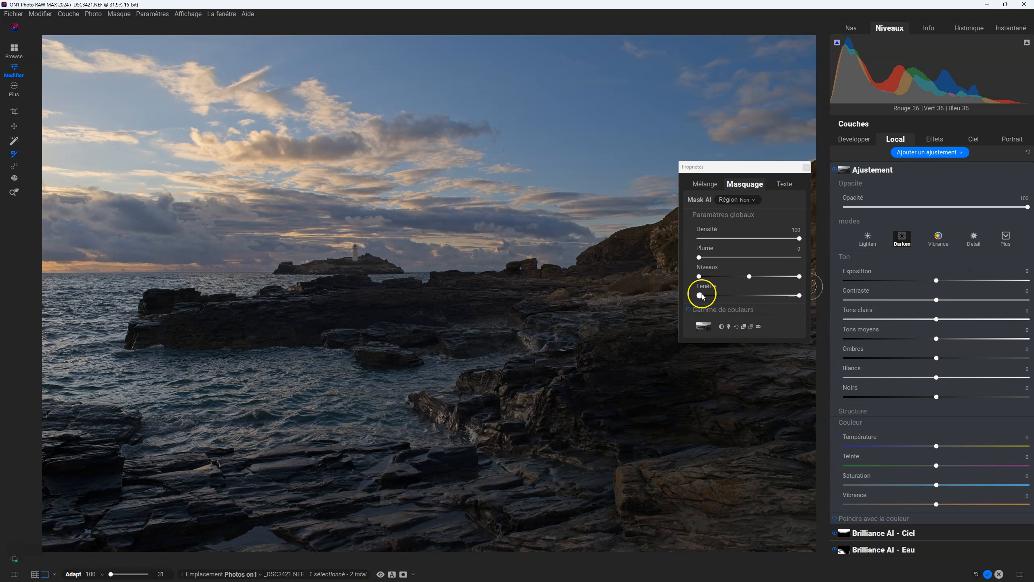
Display the luminosity mask, raise its Niveaux black point and lower the midpoint slightly to darken the rocks, and hide the mask view
{"action": "left_click", "coordinate": [759, 327]}
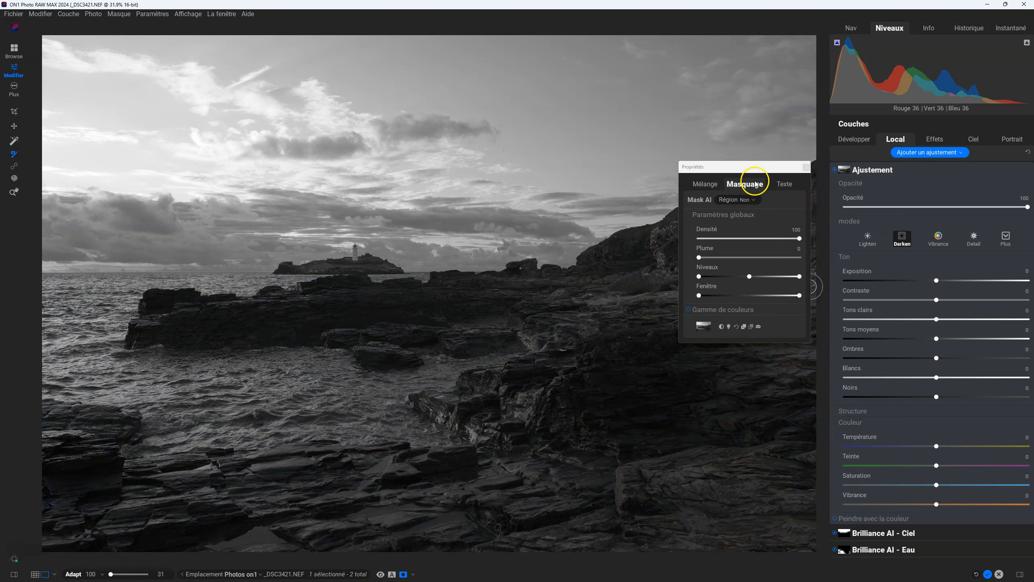
{"action": "left_click_drag", "start_coordinate": [754, 171], "coordinate": [735, 256]}
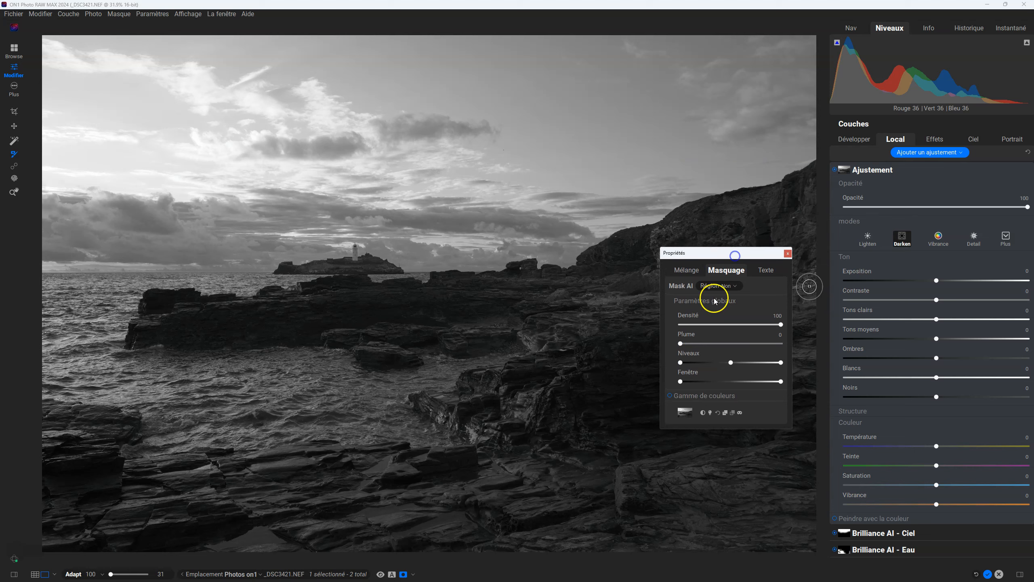
{"action": "left_click_drag", "start_coordinate": [684, 362], "coordinate": [707, 360]}
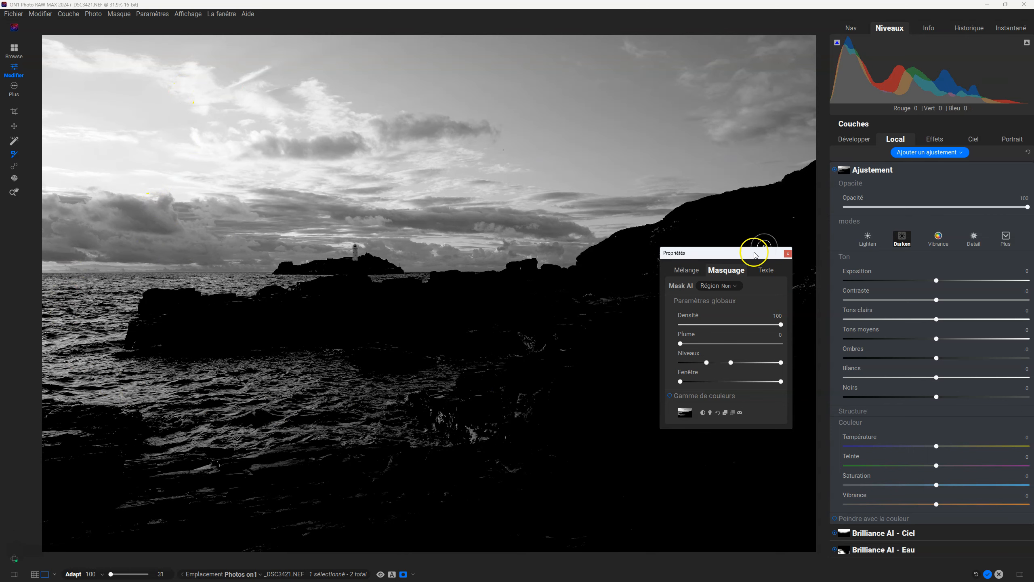
{"action": "left_click_drag", "start_coordinate": [748, 253], "coordinate": [720, 349]}
{"action": "left_click_drag", "start_coordinate": [678, 460], "coordinate": [671, 463]}
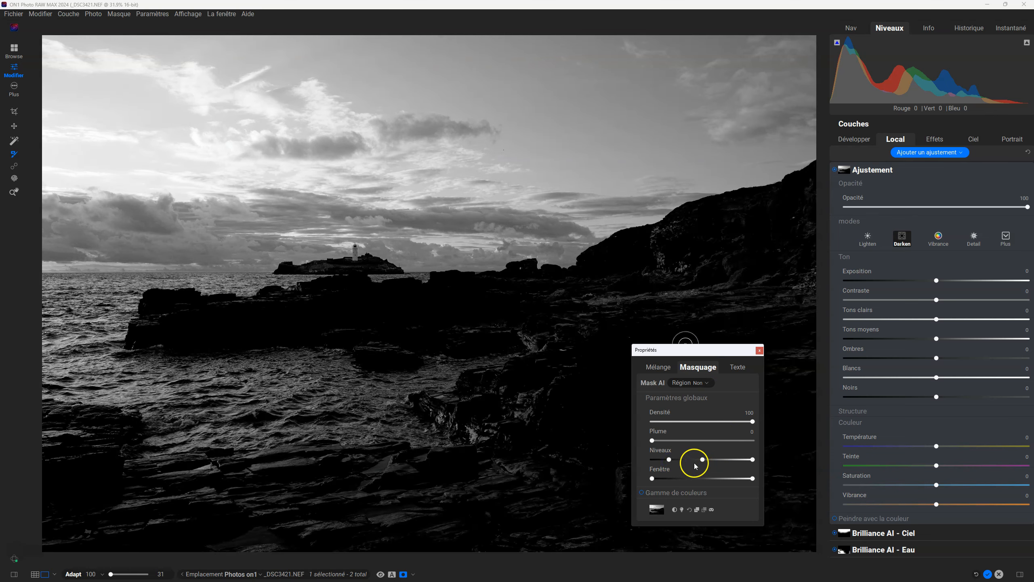
{"action": "left_click_drag", "start_coordinate": [705, 461], "coordinate": [695, 460]}
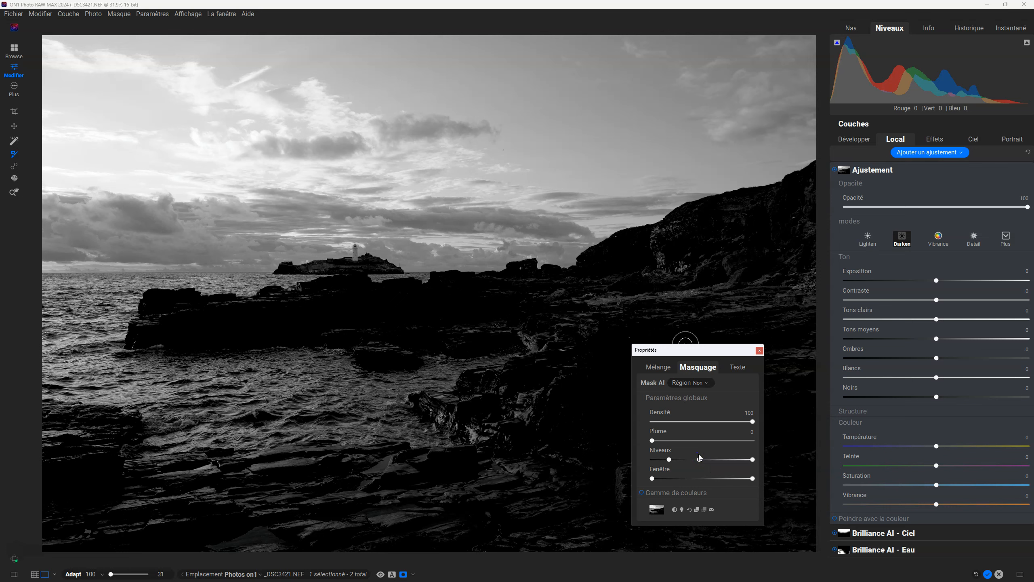
{"action": "left_click", "coordinate": [420, 228]}
{"action": "mouse_move", "coordinate": [347, 150]}
{"action": "left_mouse_down"}
{"action": "mouse_move", "coordinate": [380, 134]}
{"action": "mouse_move", "coordinate": [402, 82]}
{"action": "mouse_move", "coordinate": [322, 139]}
{"action": "mouse_move", "coordinate": [343, 152]}
{"action": "mouse_move", "coordinate": [373, 119]}
{"action": "mouse_move", "coordinate": [304, 146]}
{"action": "mouse_move", "coordinate": [360, 153]}
{"action": "mouse_move", "coordinate": [440, 199]}
{"action": "mouse_move", "coordinate": [410, 280]}
{"action": "mouse_move", "coordinate": [370, 278]}
{"action": "mouse_move", "coordinate": [339, 249]}
{"action": "left_mouse_up"}
{"action": "key", "text": "o"}
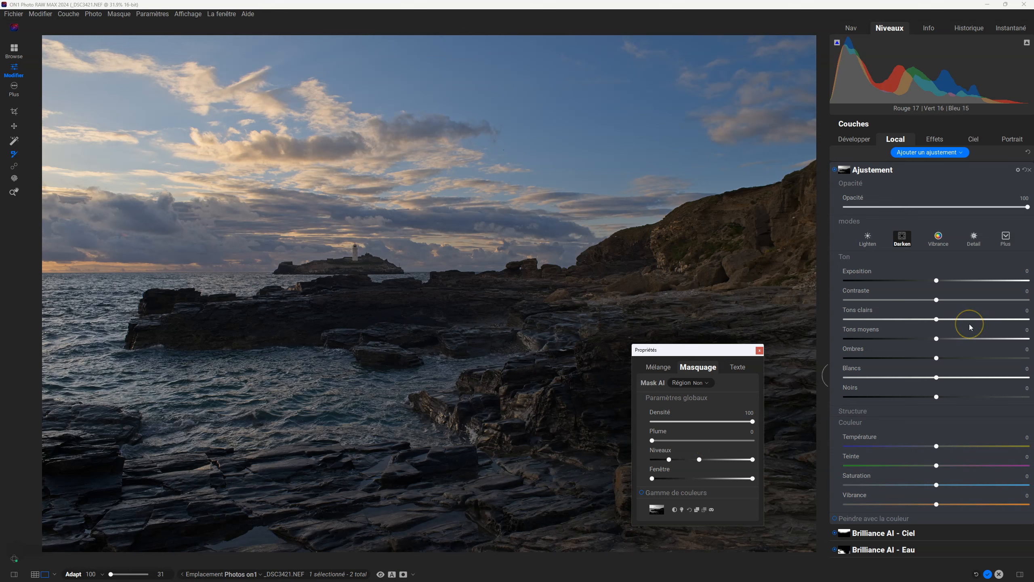
Try a lower Exposition and reset it, then set the local adjustment's Tons clairs to -24 and Contraste to 31
{"action": "mouse_move", "coordinate": [936, 280]}
{"action": "left_mouse_down"}
{"action": "mouse_move", "coordinate": [920, 281]}
{"action": "mouse_move", "coordinate": [953, 281]}
{"action": "mouse_move", "coordinate": [923, 281]}
{"action": "left_mouse_up"}
{"action": "double_click", "coordinate": [923, 281]}
{"action": "left_click_drag", "start_coordinate": [936, 319], "coordinate": [916, 320]}
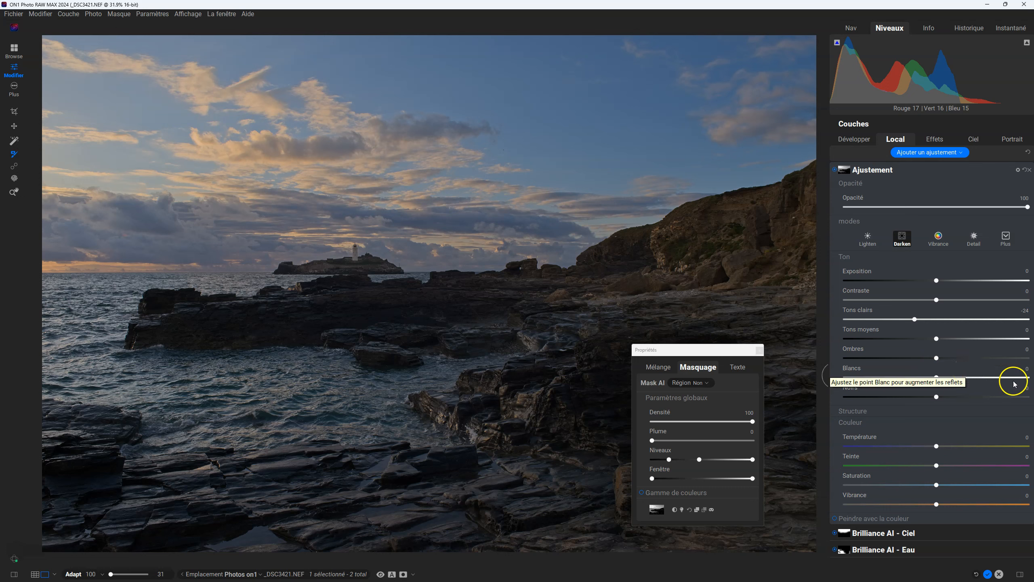
{"action": "left_click_drag", "start_coordinate": [936, 300], "coordinate": [964, 292]}
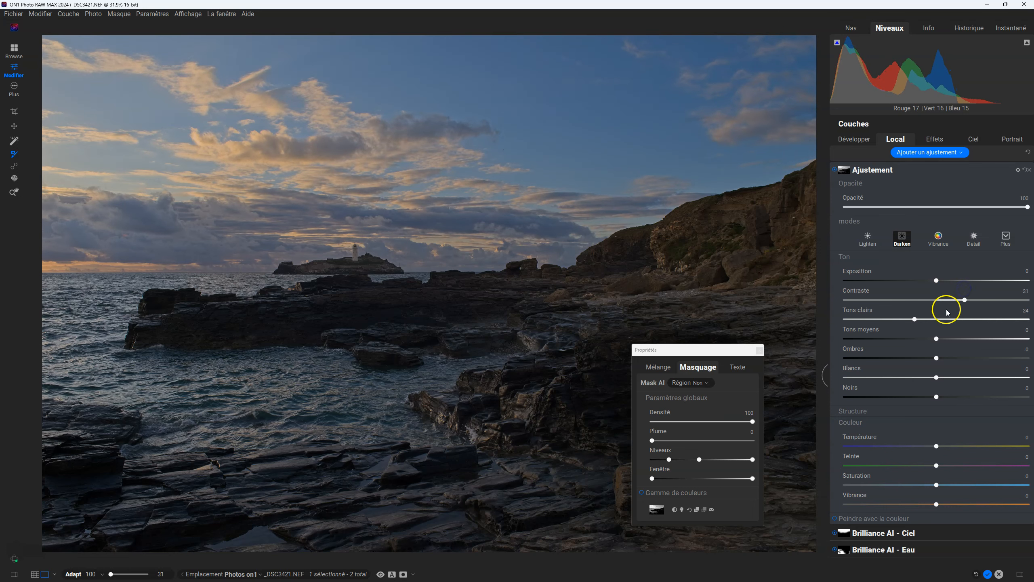
Compare the sky and sea with and without the luminosity-masked local adjustment
{"action": "left_click", "coordinate": [833, 170]}
{"action": "left_click", "coordinate": [833, 170]}
{"action": "left_click", "coordinate": [834, 170]}
{"action": "left_click", "coordinate": [834, 170]}
{"action": "left_click", "coordinate": [834, 170]}
{"action": "left_click", "coordinate": [834, 171]}
{"action": "left_click", "coordinate": [834, 170]}
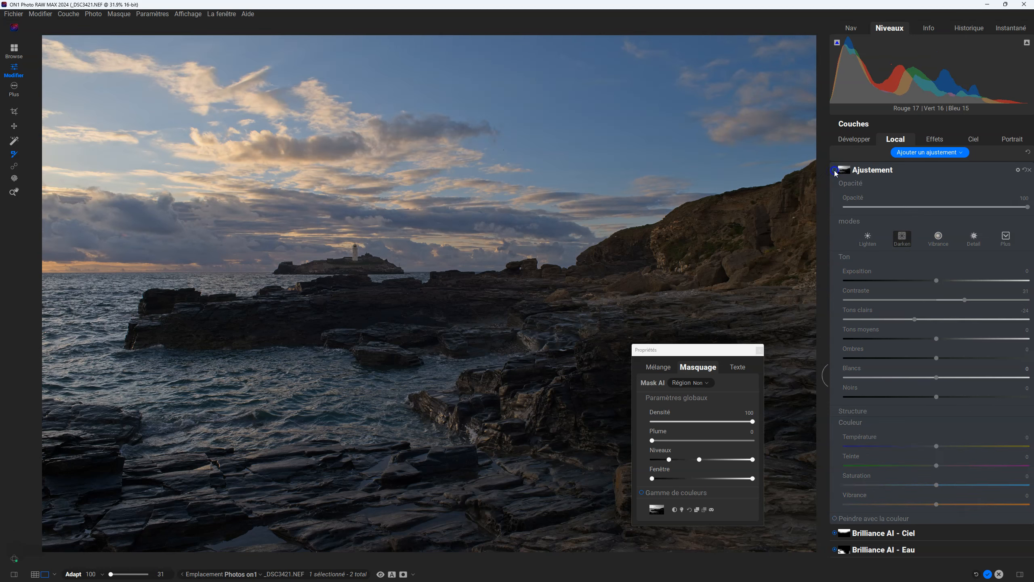
{"action": "left_click", "coordinate": [834, 170]}
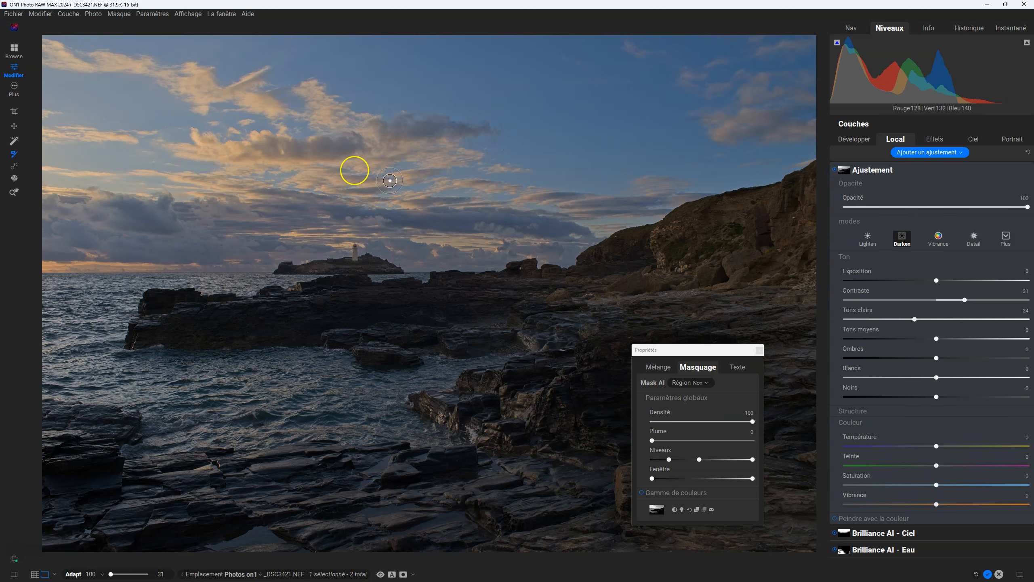
{"action": "left_click", "coordinate": [834, 171]}
{"action": "left_click", "coordinate": [834, 171]}
{"action": "left_click", "coordinate": [834, 170]}
{"action": "left_click", "coordinate": [834, 170]}
{"action": "left_click", "coordinate": [834, 170]}
{"action": "left_click", "coordinate": [834, 170]}
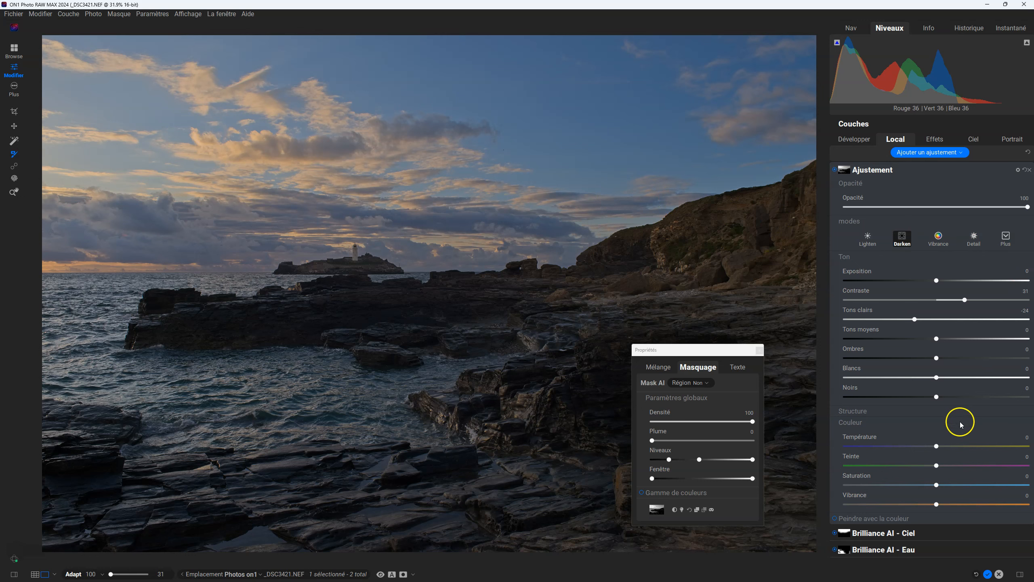
Set the local adjustment's Saturation to -42 and Vibrance to 10, and compare the photo with and without it
{"action": "mouse_move", "coordinate": [937, 485]}
{"action": "left_mouse_down"}
{"action": "mouse_move", "coordinate": [911, 486]}
{"action": "mouse_move", "coordinate": [959, 502]}
{"action": "mouse_move", "coordinate": [894, 486]}
{"action": "mouse_move", "coordinate": [946, 502]}
{"action": "left_mouse_up"}
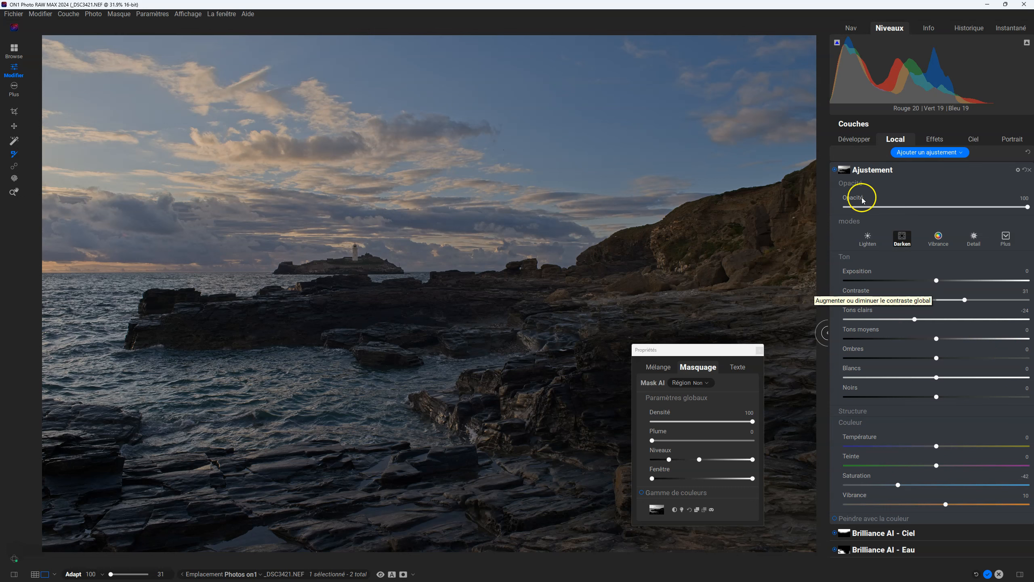
{"action": "left_click", "coordinate": [835, 171]}
{"action": "left_click", "coordinate": [834, 172]}
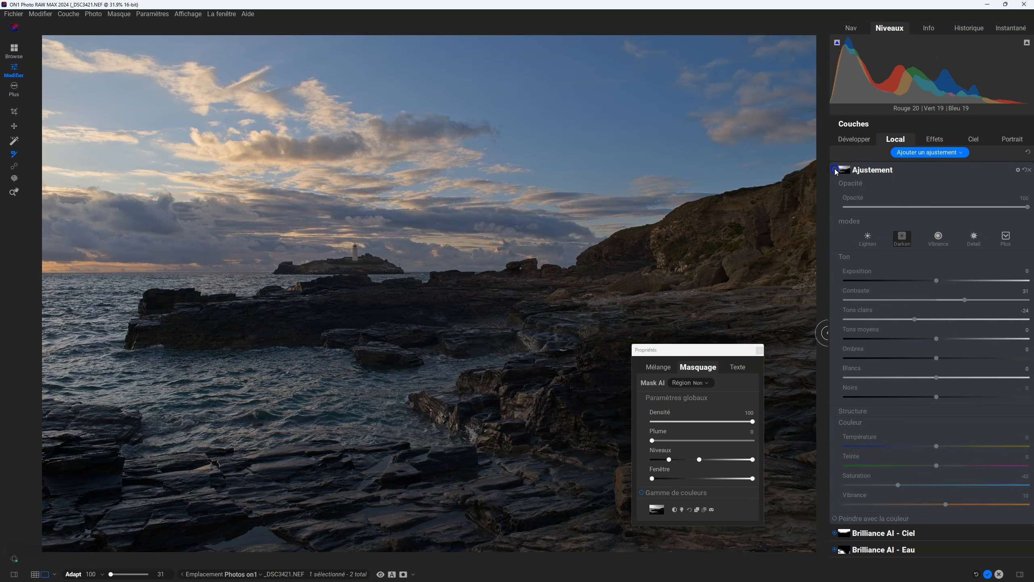
{"action": "left_click", "coordinate": [835, 172]}
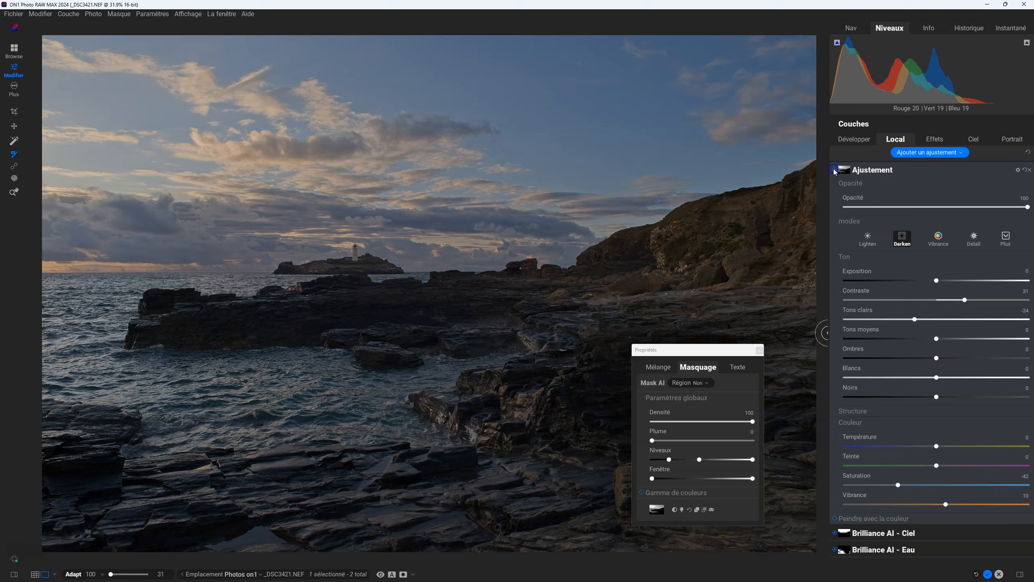
{"action": "left_click", "coordinate": [835, 171]}
{"action": "left_click", "coordinate": [835, 171]}
{"action": "left_click", "coordinate": [835, 172]}
Add a second local adjustment with a luminosity mask, display the mask and invert it to target the dark areas
{"action": "left_click", "coordinate": [928, 153]}
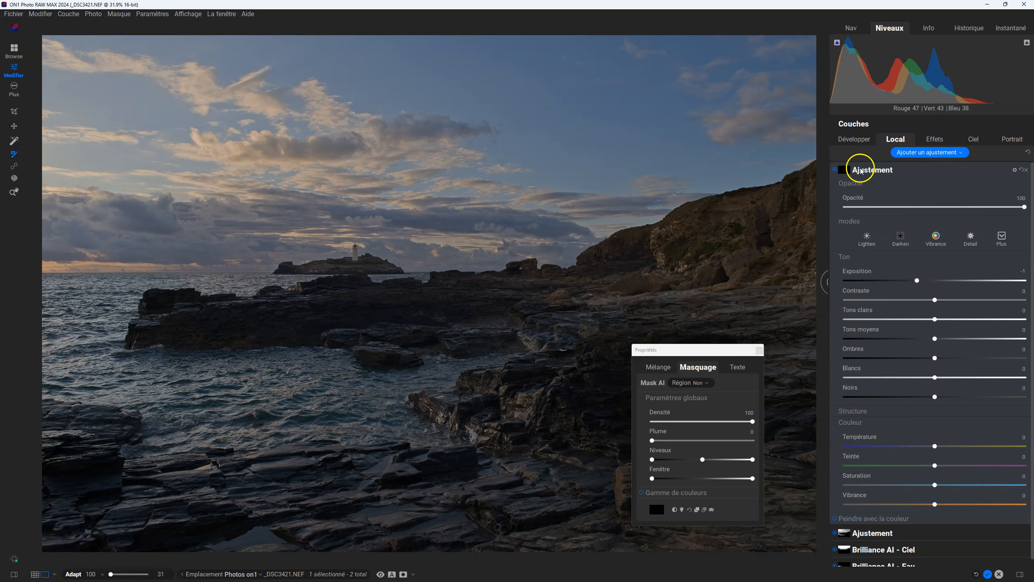
{"action": "left_click", "coordinate": [682, 510]}
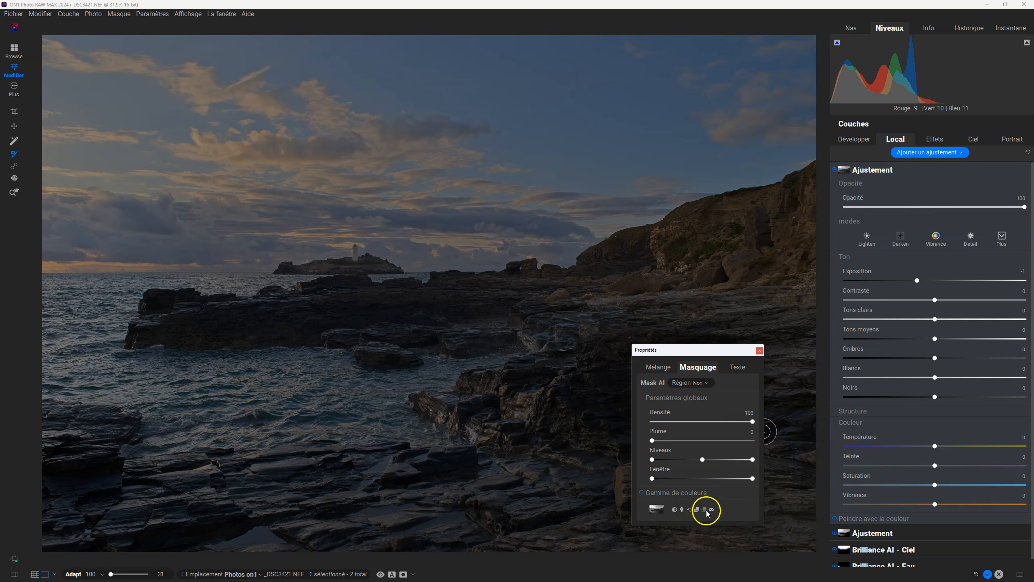
{"action": "key", "text": "o"}
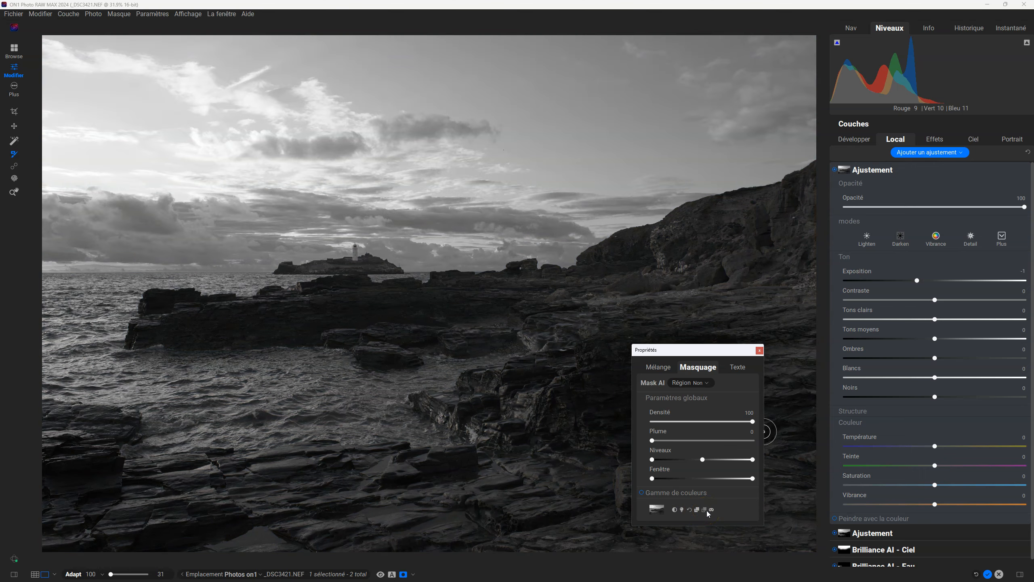
{"action": "left_click", "coordinate": [675, 510]}
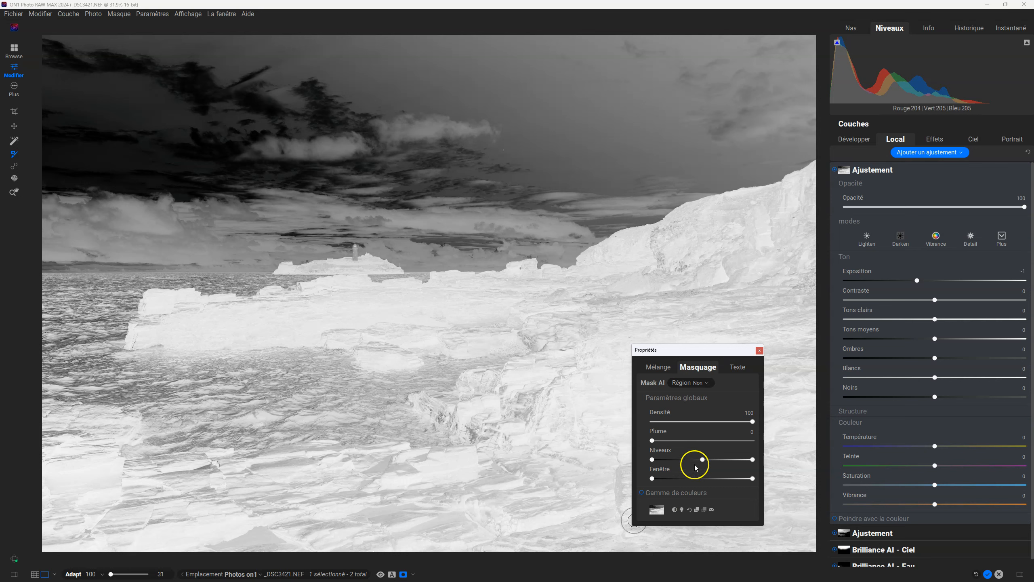
Try raising the Niveaux black point of the inverted mask in stages and return it to its minimum
{"action": "mouse_move", "coordinate": [653, 460]}
{"action": "left_mouse_down"}
{"action": "mouse_move", "coordinate": [681, 459]}
{"action": "mouse_move", "coordinate": [657, 459]}
{"action": "mouse_move", "coordinate": [673, 456]}
{"action": "left_mouse_up"}
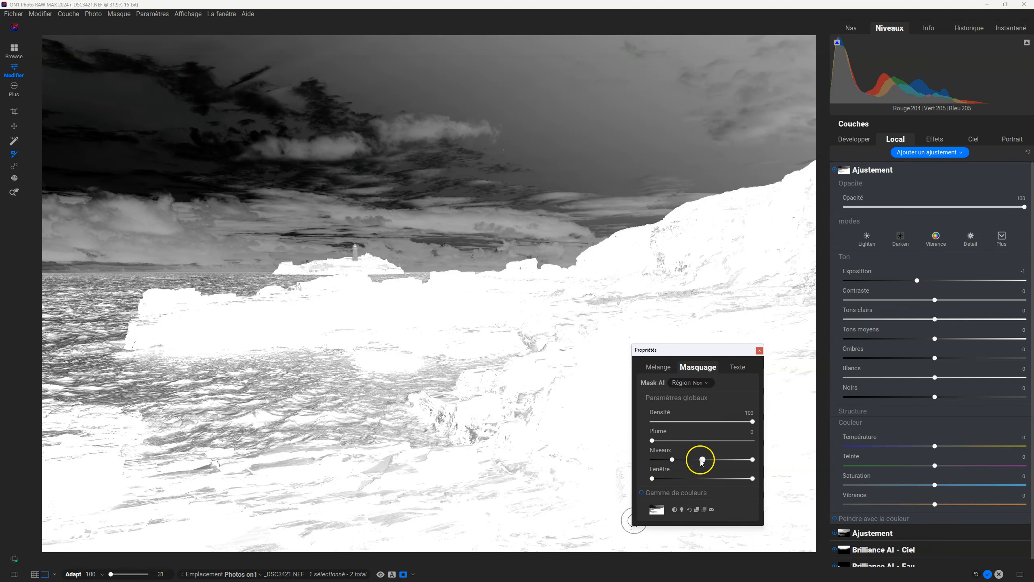
{"action": "left_click_drag", "start_coordinate": [673, 459], "coordinate": [693, 454]}
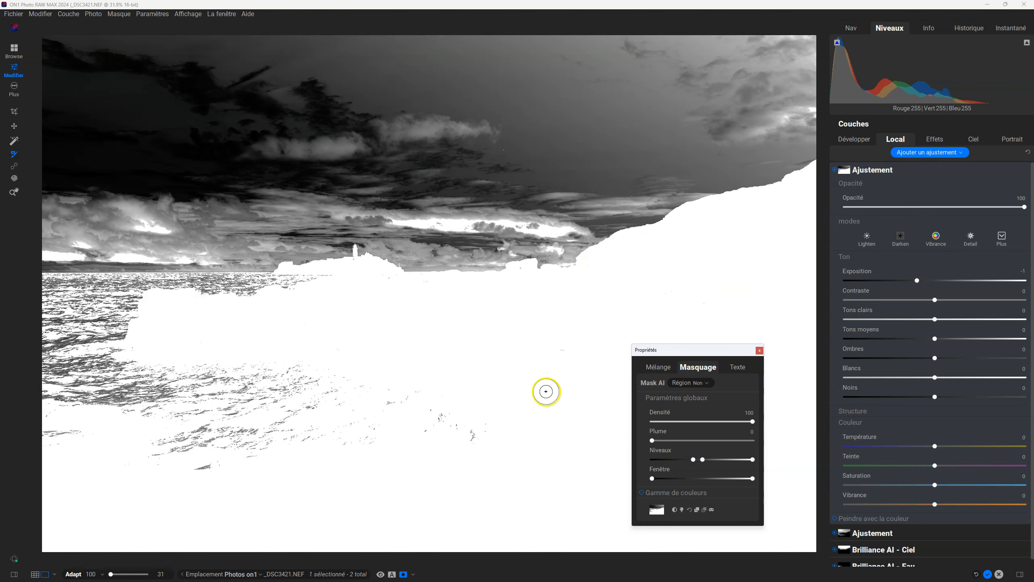
{"action": "left_click_drag", "start_coordinate": [695, 460], "coordinate": [658, 460]}
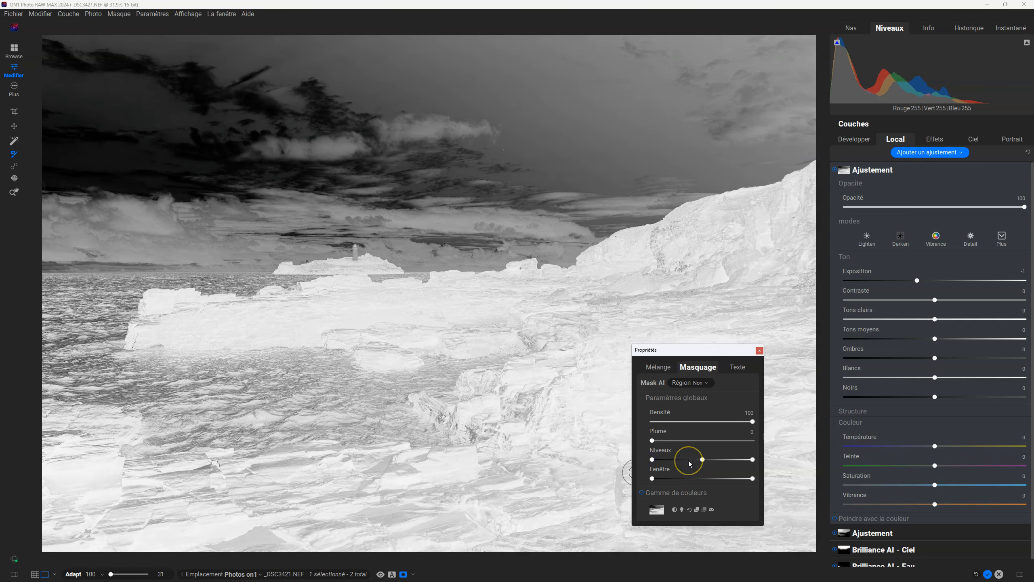
Lower the inverted mask's Niveaux white point and midpoint, set its Densité to 71, and hide the mask display
{"action": "mouse_move", "coordinate": [703, 459]}
{"action": "left_mouse_down"}
{"action": "mouse_move", "coordinate": [720, 460]}
{"action": "mouse_move", "coordinate": [687, 456]}
{"action": "left_mouse_up"}
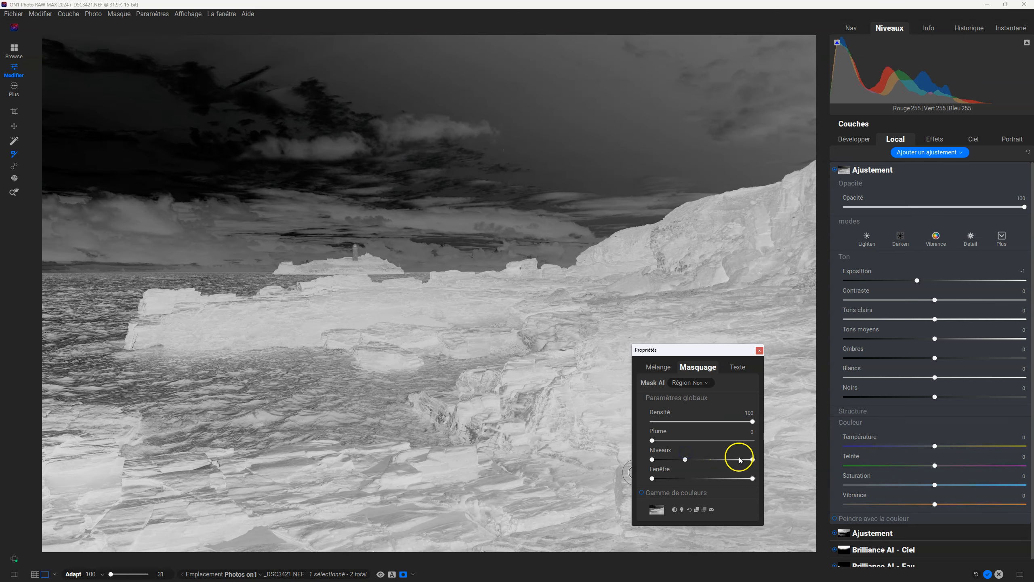
{"action": "left_click_drag", "start_coordinate": [748, 460], "coordinate": [690, 458]}
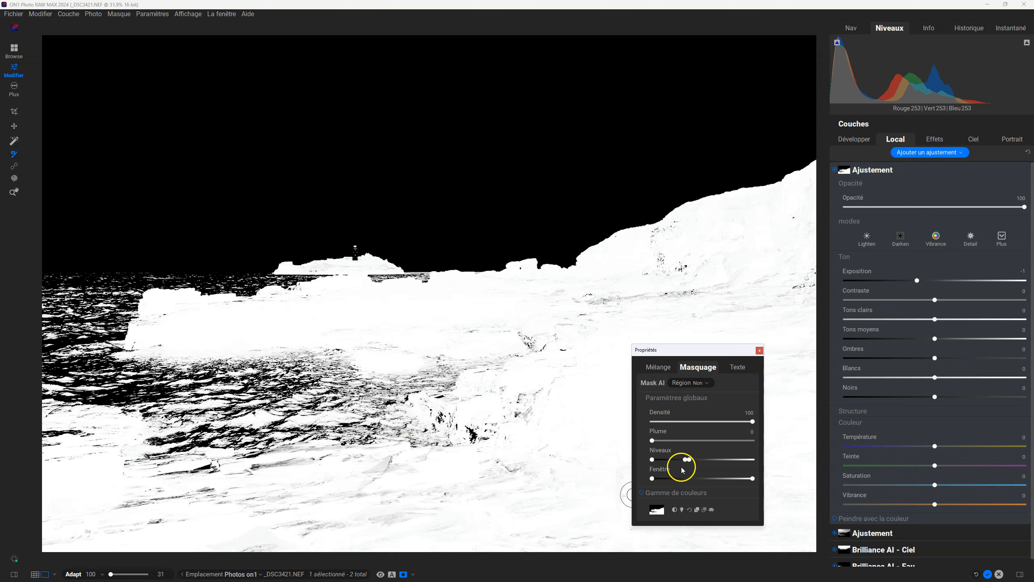
{"action": "left_click_drag", "start_coordinate": [685, 463], "coordinate": [675, 460]}
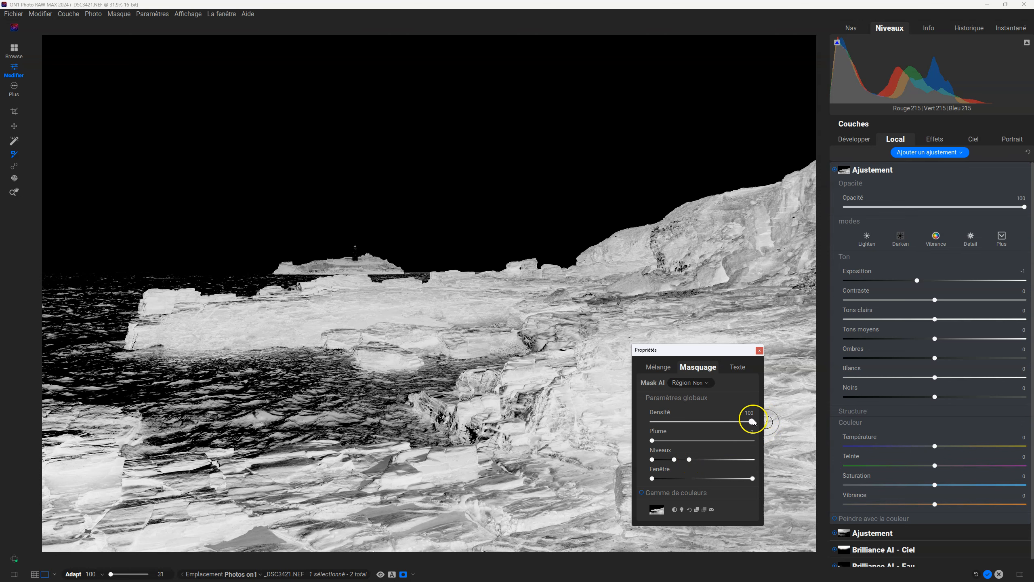
{"action": "left_click_drag", "start_coordinate": [752, 423], "coordinate": [724, 420]}
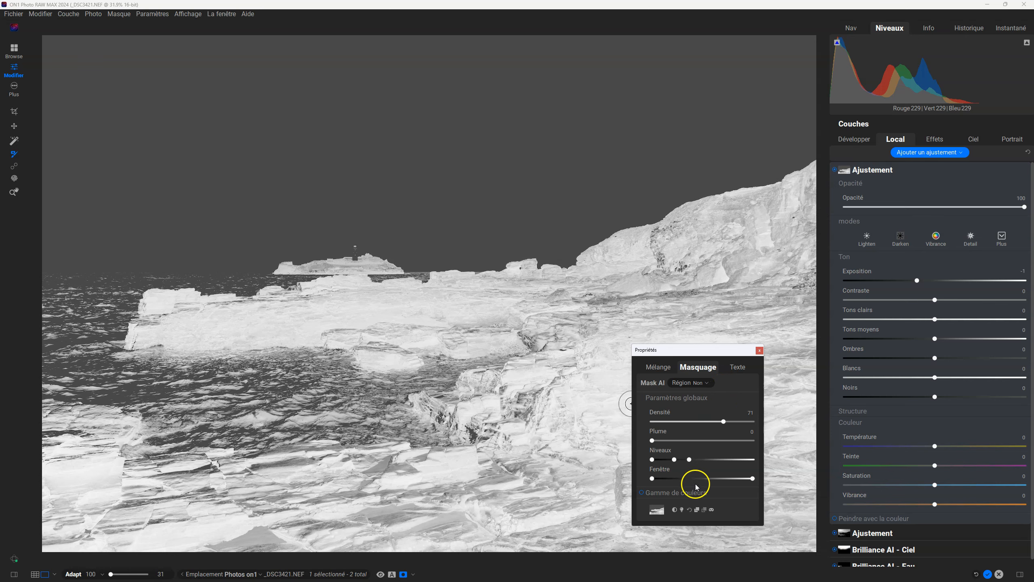
{"action": "left_click", "coordinate": [693, 470]}
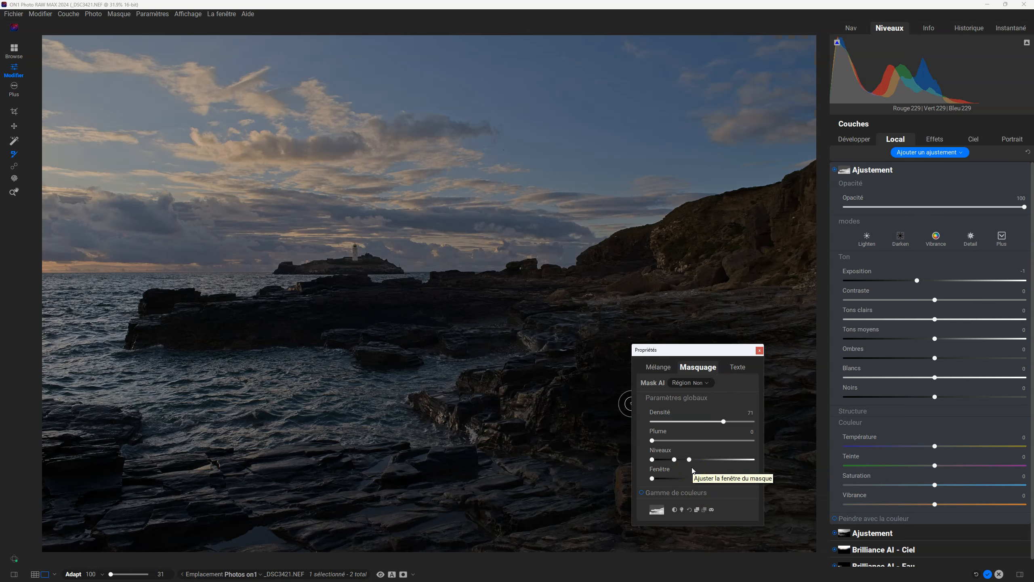
Try raising the masked adjustment's Exposition to 1.1, then reset it to 0
{"action": "double_click", "coordinate": [919, 281]}
{"action": "left_click_drag", "start_coordinate": [935, 280], "coordinate": [954, 279]}
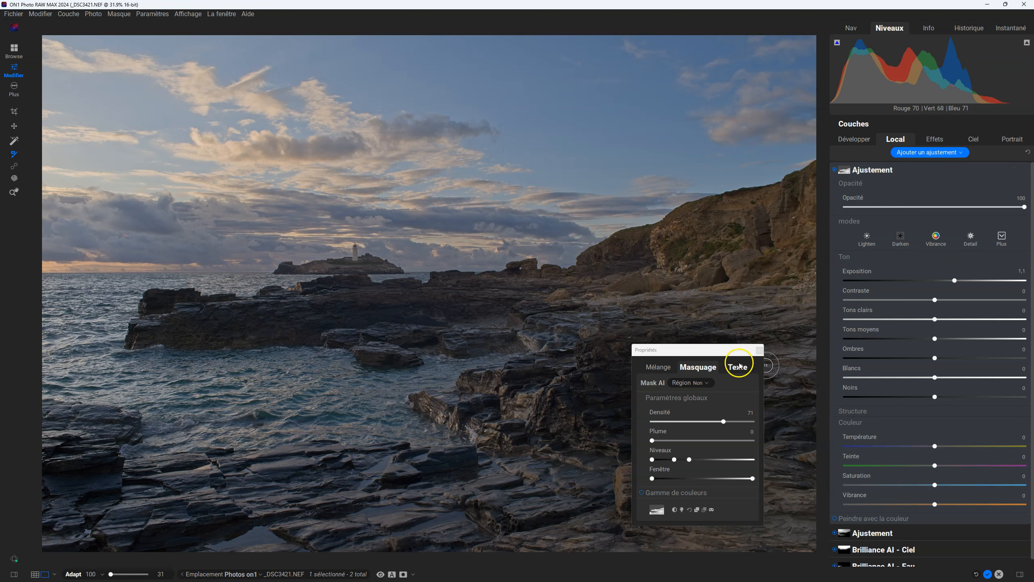
{"action": "left_click_drag", "start_coordinate": [727, 351], "coordinate": [795, 417]}
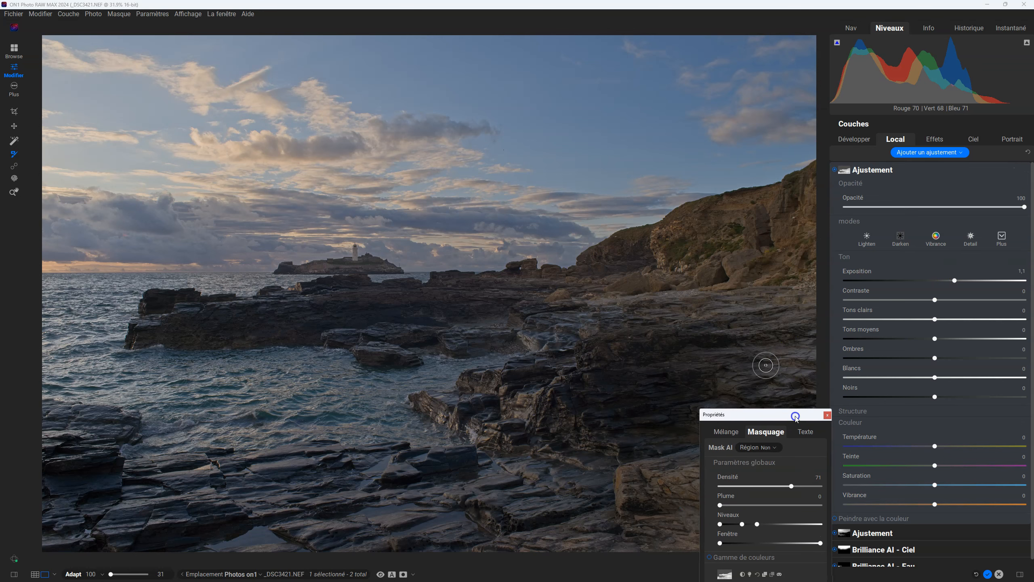
{"action": "double_click", "coordinate": [953, 281]}
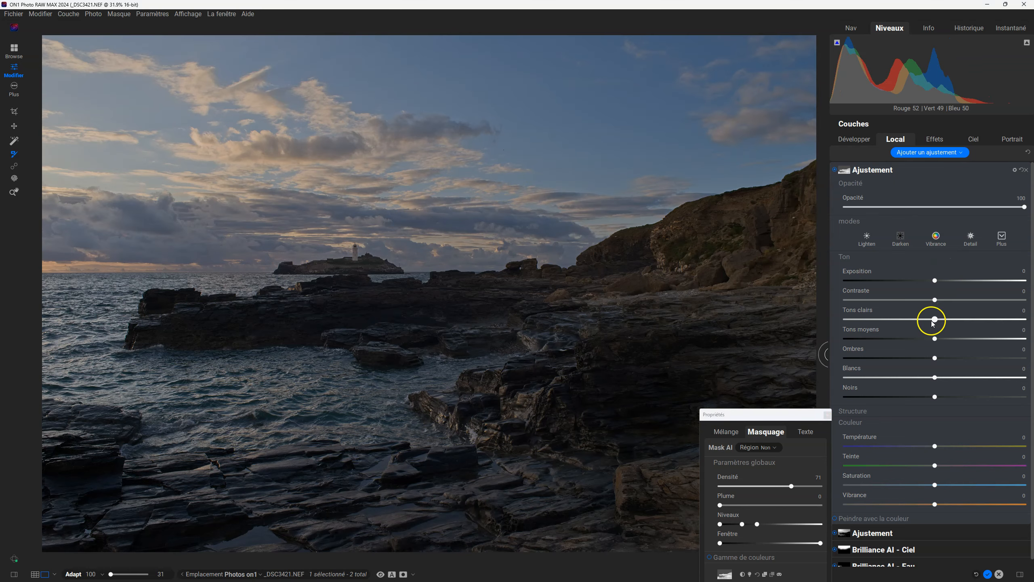
Set the dark-area adjustment's Exposition to 0.75, Contraste to 18 and Ombres to 25
{"action": "left_click_drag", "start_coordinate": [934, 357], "coordinate": [965, 358]}
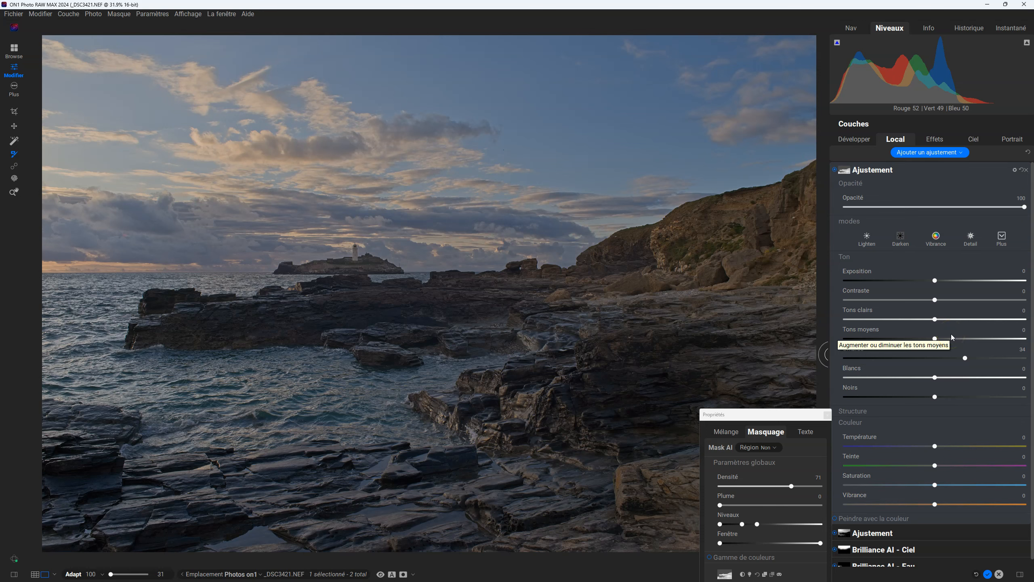
{"action": "left_click", "coordinate": [966, 359]}
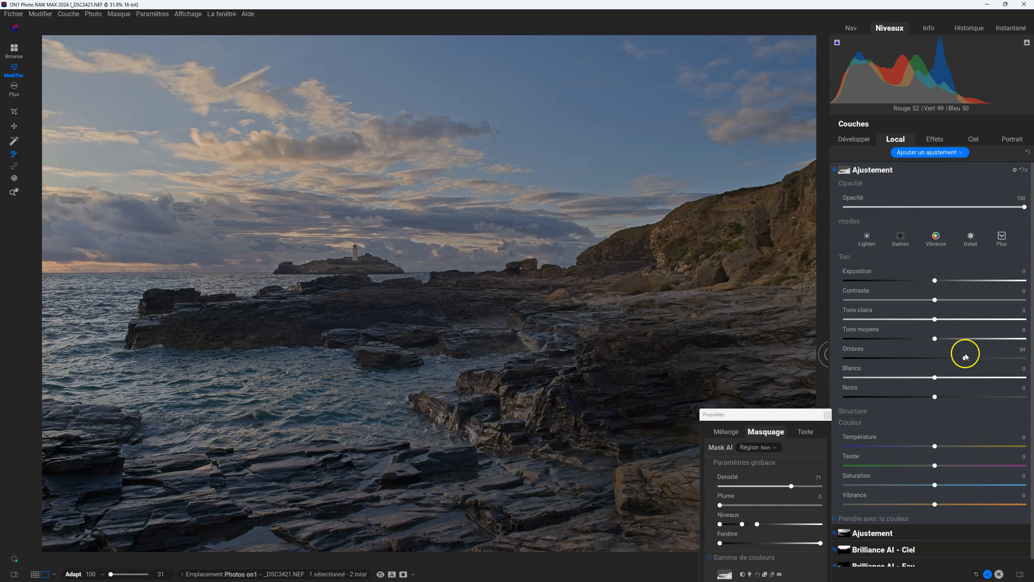
{"action": "left_click_drag", "start_coordinate": [965, 358], "coordinate": [941, 359]}
{"action": "left_click_drag", "start_coordinate": [934, 280], "coordinate": [955, 299]}
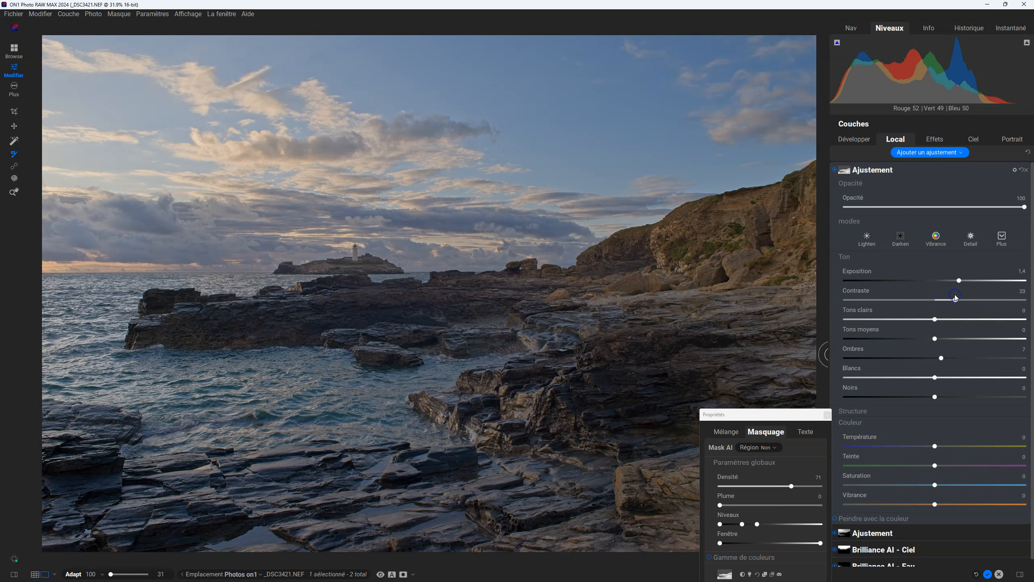
{"action": "left_click_drag", "start_coordinate": [959, 281], "coordinate": [938, 280]}
{"action": "mouse_move", "coordinate": [940, 358]}
{"action": "left_mouse_down"}
{"action": "mouse_move", "coordinate": [977, 357]}
{"action": "mouse_move", "coordinate": [957, 357]}
{"action": "left_mouse_up"}
{"action": "left_click_drag", "start_coordinate": [957, 302], "coordinate": [949, 280]}
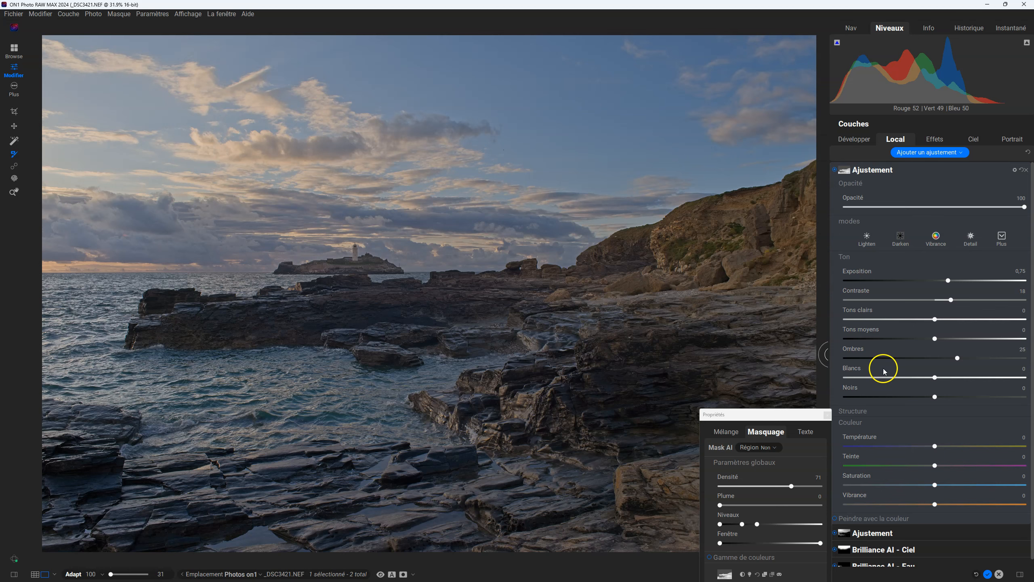
Compare the photo with and without the two local adjustments, and close the mask properties
{"action": "left_click_drag", "start_coordinate": [785, 411], "coordinate": [647, 379]}
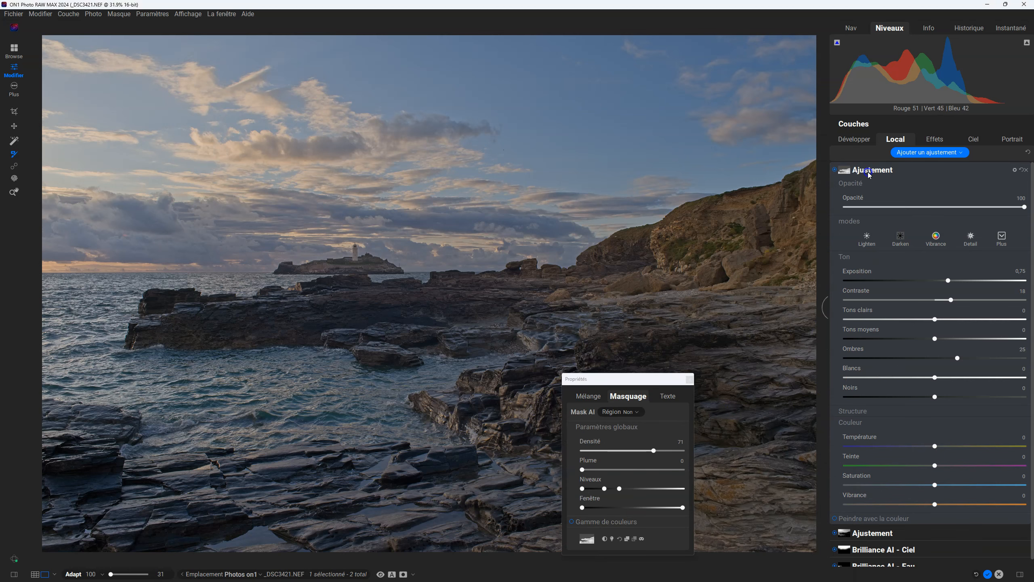
{"action": "left_click", "coordinate": [866, 172]}
{"action": "left_click", "coordinate": [834, 172]}
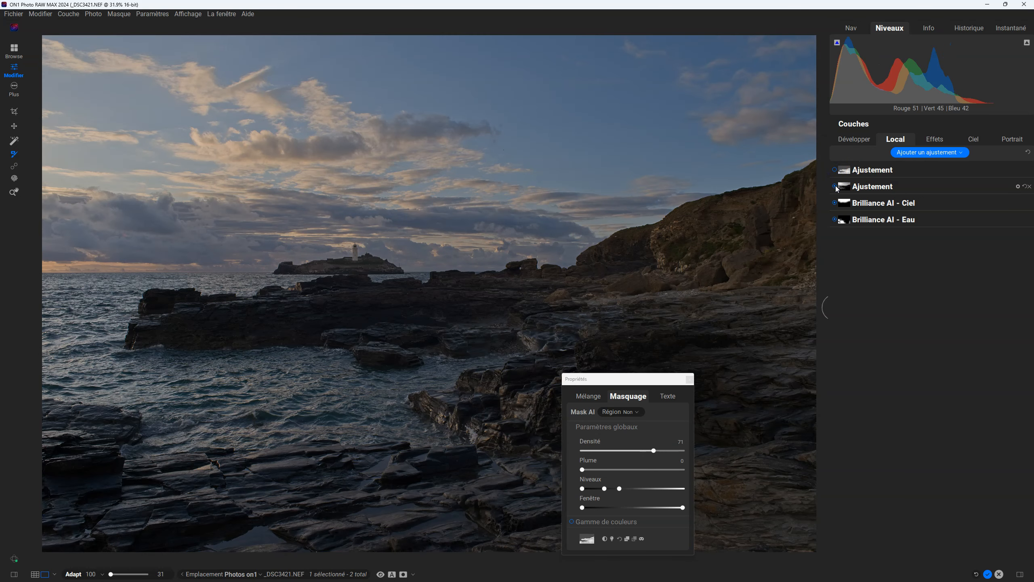
{"action": "left_click", "coordinate": [835, 187]}
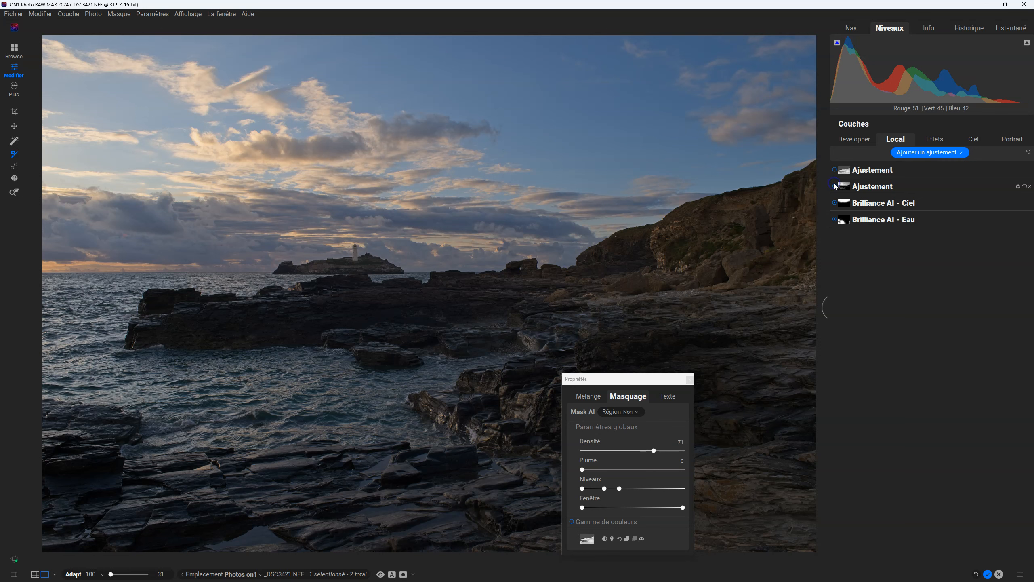
{"action": "left_click", "coordinate": [834, 182]}
{"action": "left_click", "coordinate": [837, 180]}
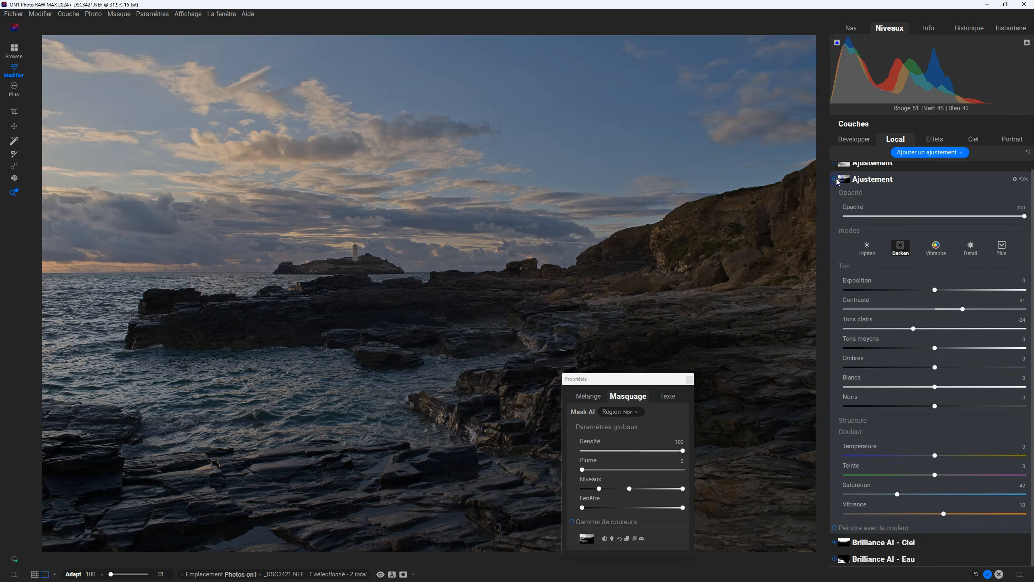
{"action": "scroll", "coordinate": [836, 180], "scroll_direction": "up", "scroll_amount": 1}
{"action": "left_click", "coordinate": [834, 171]}
{"action": "left_click", "coordinate": [834, 170]}
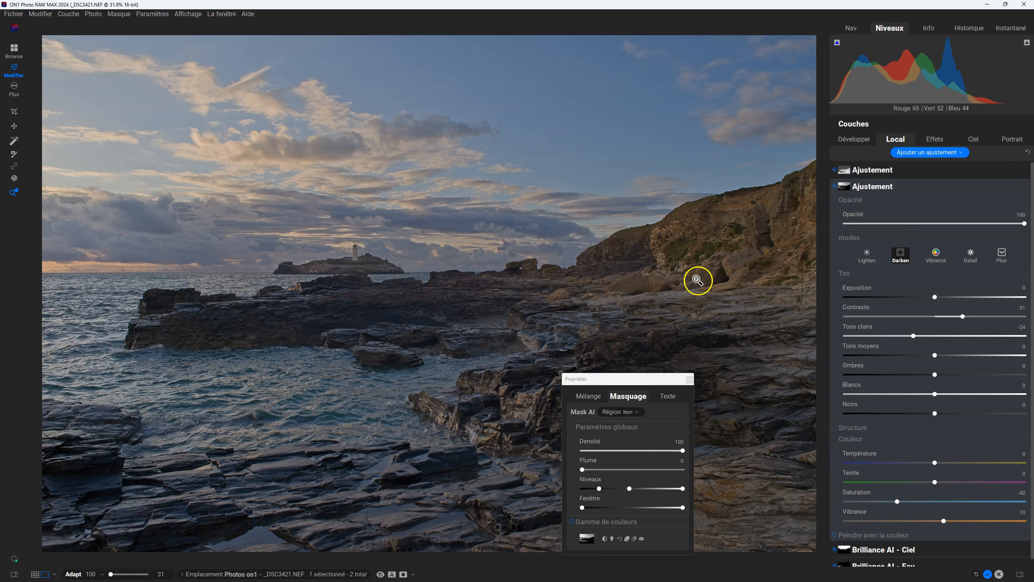
{"action": "left_click", "coordinate": [690, 380]}
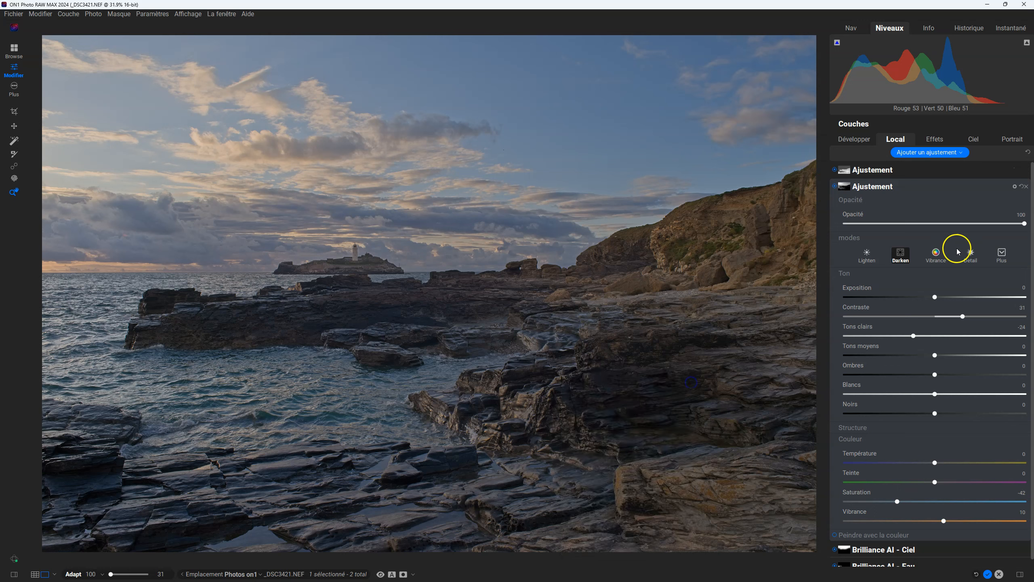
Rename the darkening sky adjustment as Ciel and the adjustment with the inverted mask as Falaise
{"action": "double_click", "coordinate": [876, 188]}
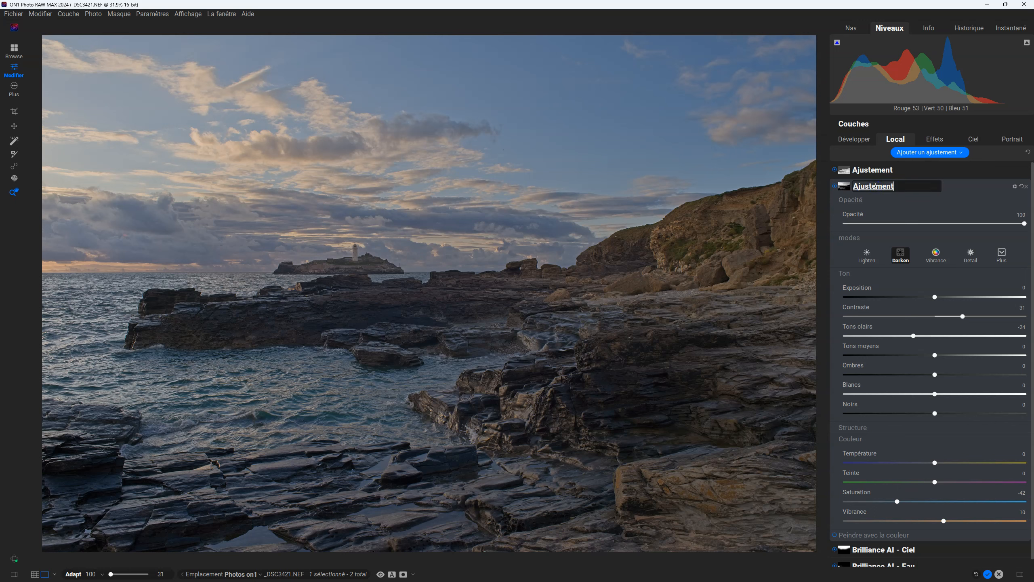
{"action": "key", "text": "BackSpace"}
{"action": "key", "text": "Return"}
{"action": "double_click", "coordinate": [880, 171]}
{"action": "key", "text": "BackSpace"}
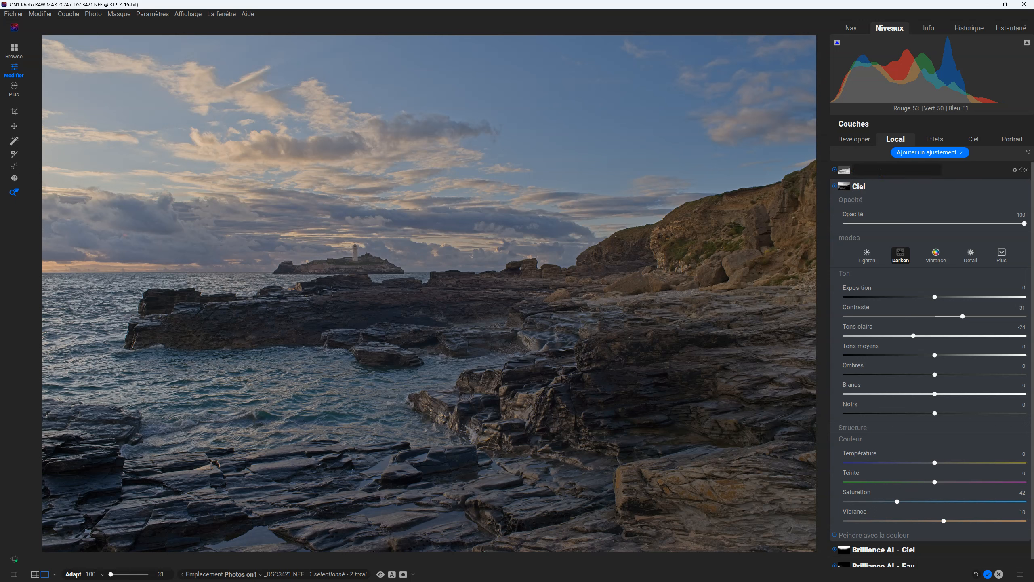
{"action": "type", "text": "Falaise"}
{"action": "key", "text": "Return"}
{"action": "left_click", "coordinate": [356, 61]}
{"action": "left_click", "coordinate": [846, 364]}
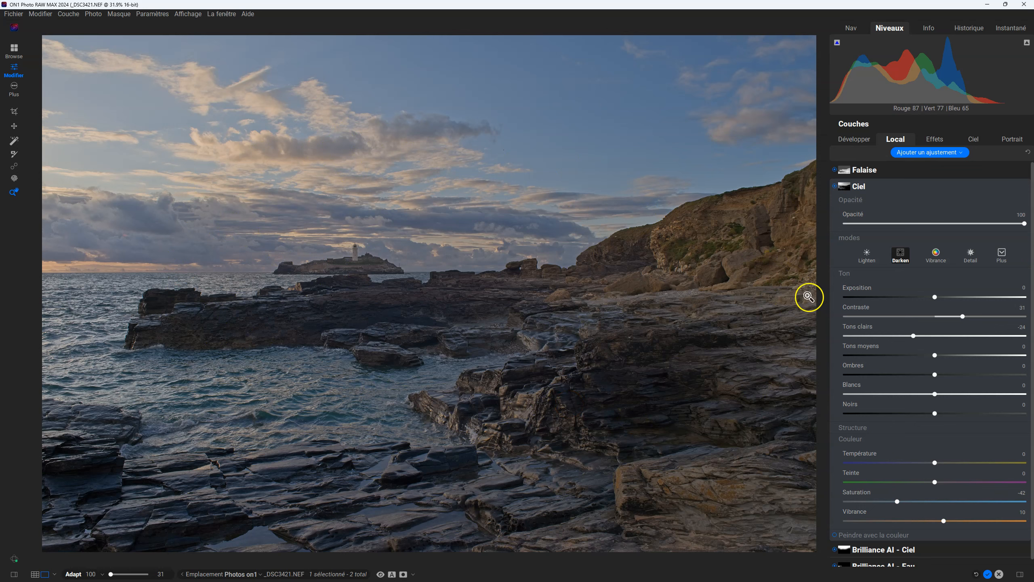
Add a Contraste dynamique effect filter to the photo
{"action": "left_click", "coordinate": [942, 139]}
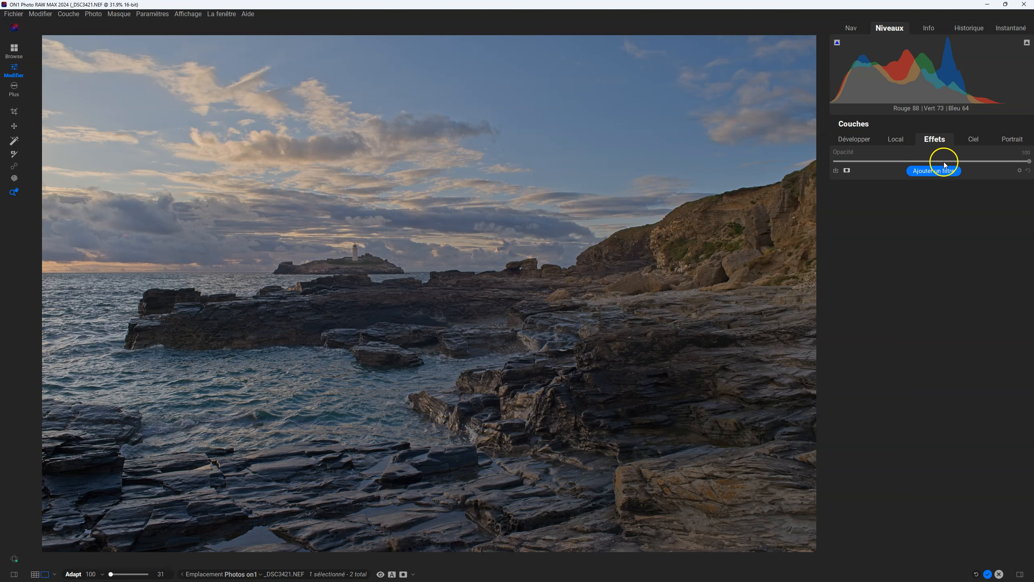
{"action": "left_click", "coordinate": [932, 172]}
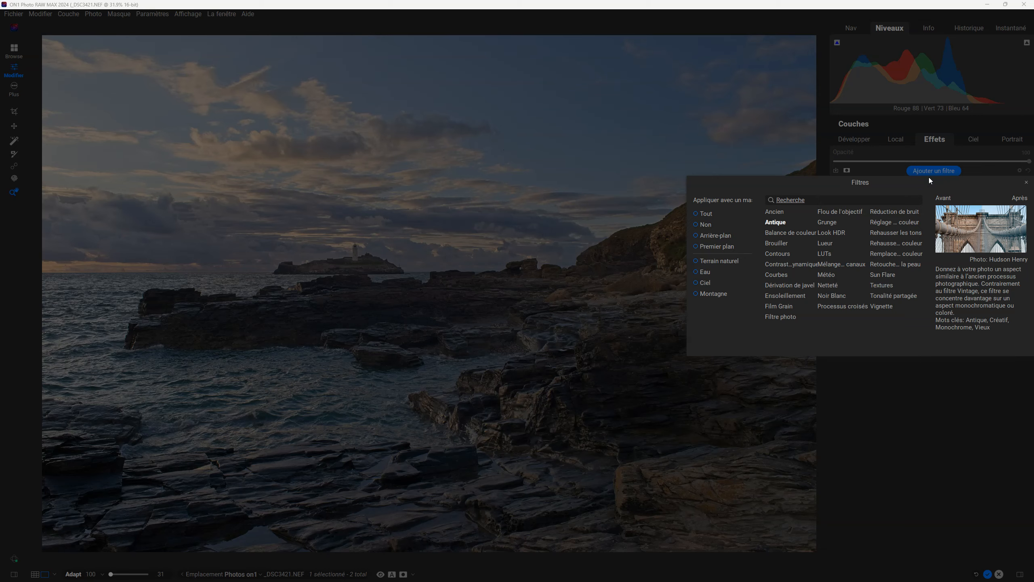
{"action": "left_click", "coordinate": [787, 264]}
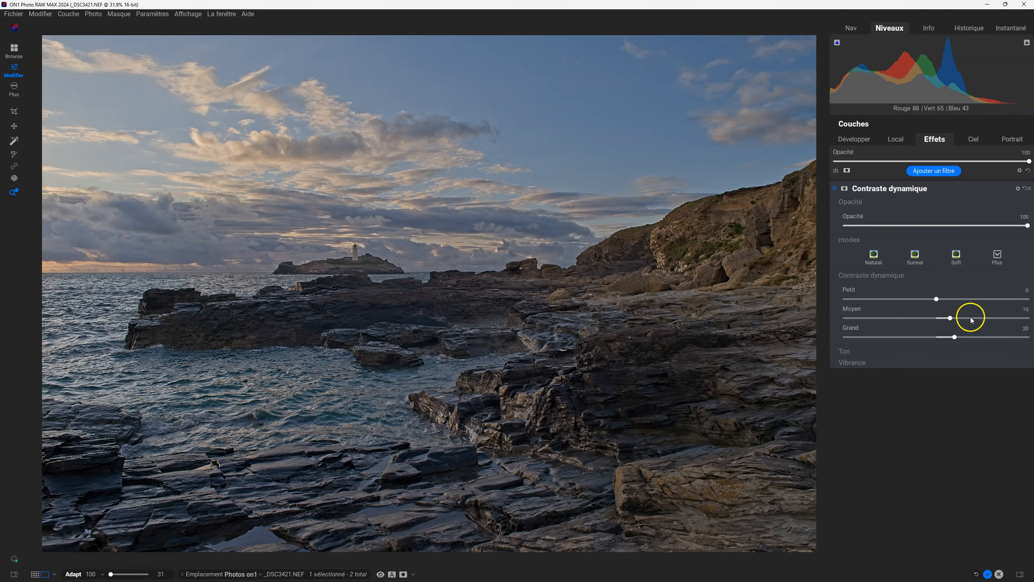
Compare the photo with and without the Contraste dynamique filter
{"action": "left_click", "coordinate": [836, 188]}
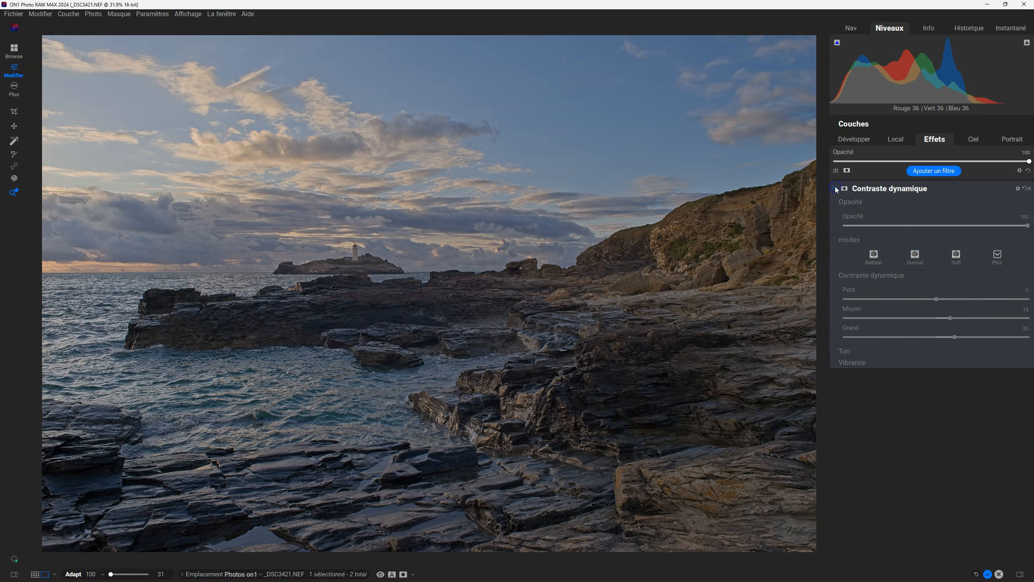
{"action": "left_click", "coordinate": [836, 188]}
{"action": "left_click", "coordinate": [836, 189]}
{"action": "left_click", "coordinate": [836, 188]}
{"action": "left_click", "coordinate": [836, 189]}
{"action": "left_click", "coordinate": [836, 189]}
{"action": "left_click", "coordinate": [836, 189]}
{"action": "left_click", "coordinate": [836, 188]}
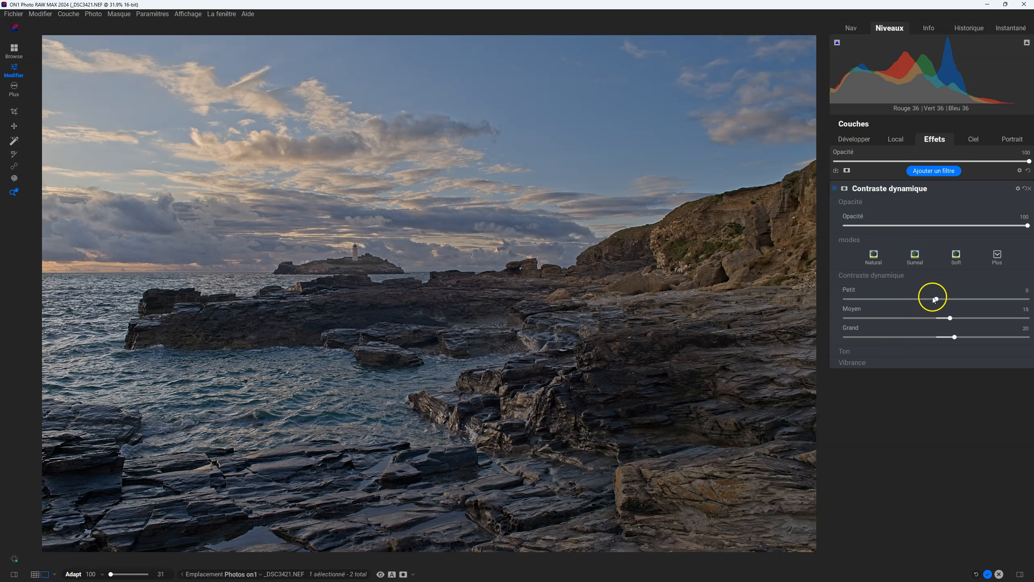
Set the Contraste dynamique filter's Tons clairs to -15, Ombres to 20, Blancs to 2 and Noirs to 8
{"action": "left_click", "coordinate": [844, 351]}
{"action": "left_click", "coordinate": [858, 446]}
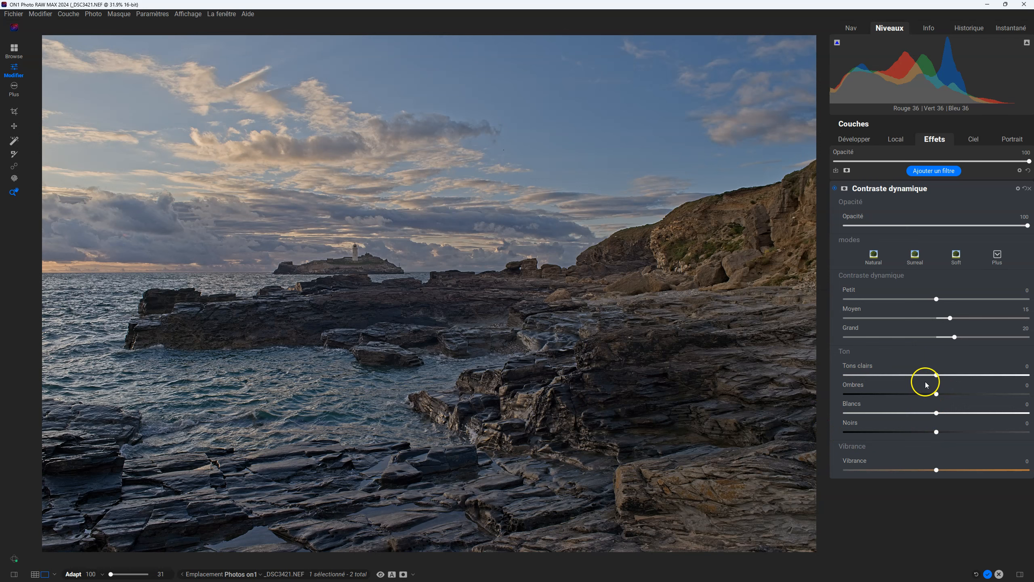
{"action": "left_click", "coordinate": [942, 375]}
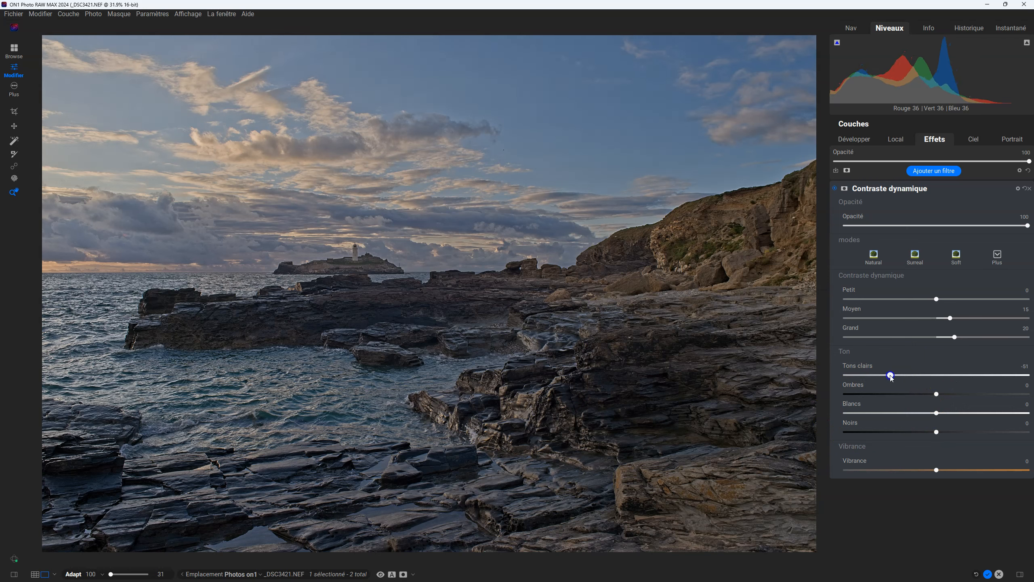
{"action": "mouse_move", "coordinate": [941, 376]}
{"action": "left_mouse_down"}
{"action": "mouse_move", "coordinate": [902, 374]}
{"action": "mouse_move", "coordinate": [923, 375]}
{"action": "left_mouse_up"}
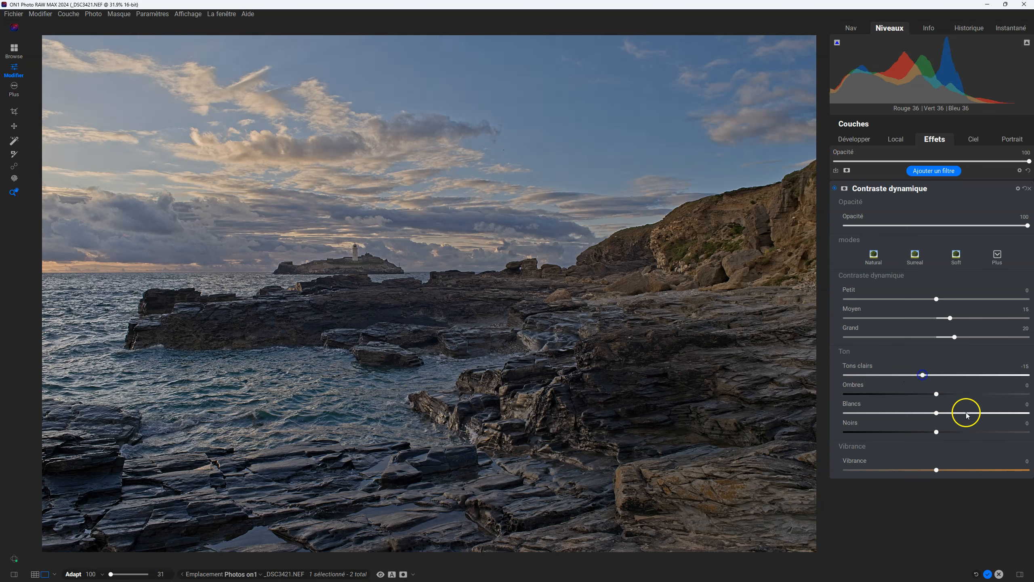
{"action": "left_click_drag", "start_coordinate": [930, 411], "coordinate": [953, 432]}
{"action": "mouse_move", "coordinate": [936, 394]}
{"action": "left_mouse_down"}
{"action": "mouse_move", "coordinate": [971, 393]}
{"action": "mouse_move", "coordinate": [954, 391]}
{"action": "left_mouse_up"}
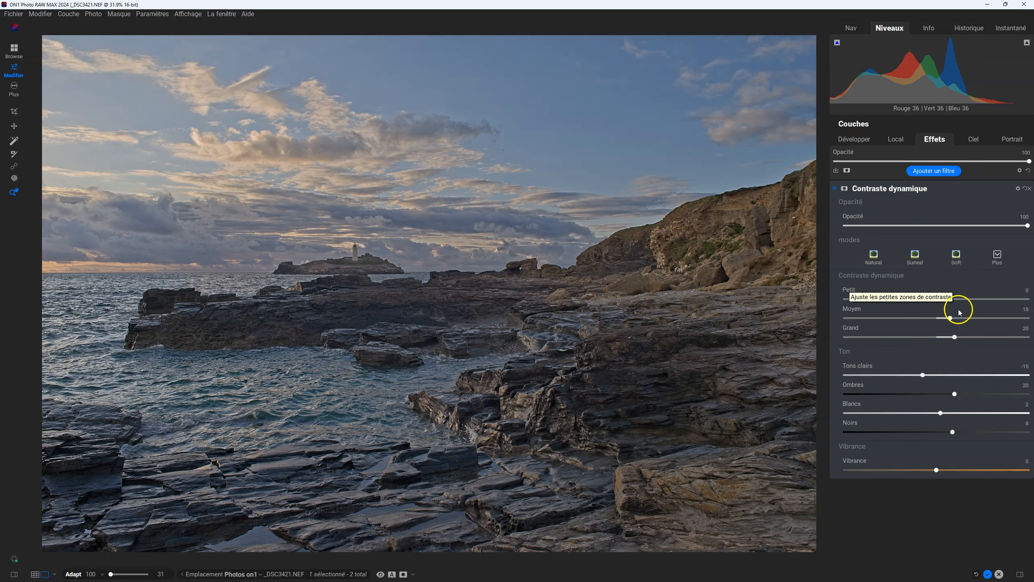
Set the Contraste dynamique filter's Petit to 25, Moyen to 23, Vibrance to 9 and Opacité to 39
{"action": "left_click_drag", "start_coordinate": [937, 299], "coordinate": [960, 300]}
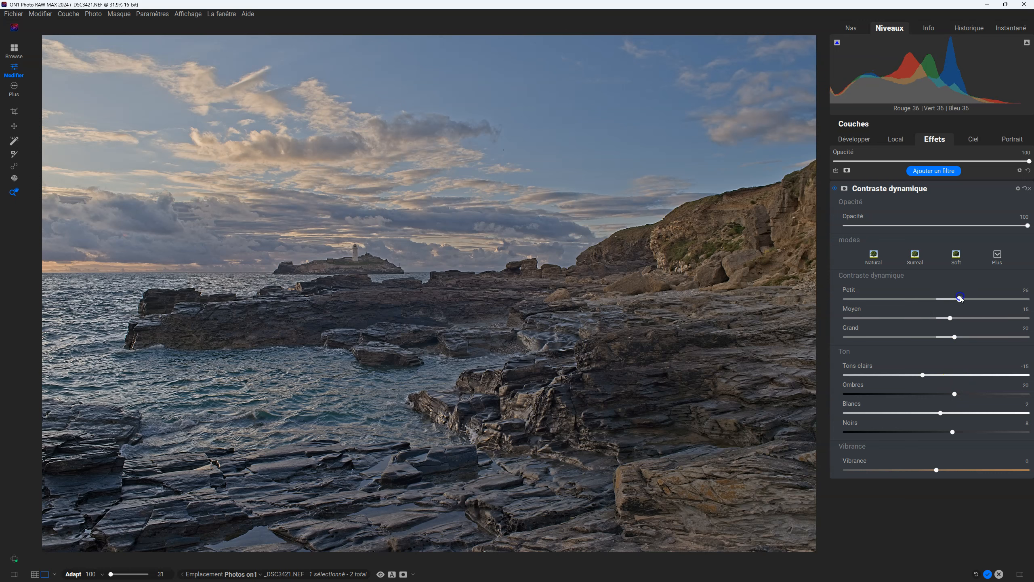
{"action": "left_click_drag", "start_coordinate": [959, 341], "coordinate": [959, 319]}
{"action": "left_click", "coordinate": [941, 300]}
{"action": "mouse_move", "coordinate": [936, 471]}
{"action": "left_mouse_down"}
{"action": "mouse_move", "coordinate": [959, 470]}
{"action": "mouse_move", "coordinate": [945, 466]}
{"action": "left_mouse_up"}
{"action": "left_click_drag", "start_coordinate": [1027, 227], "coordinate": [907, 220]}
{"action": "left_click", "coordinate": [921, 220]}
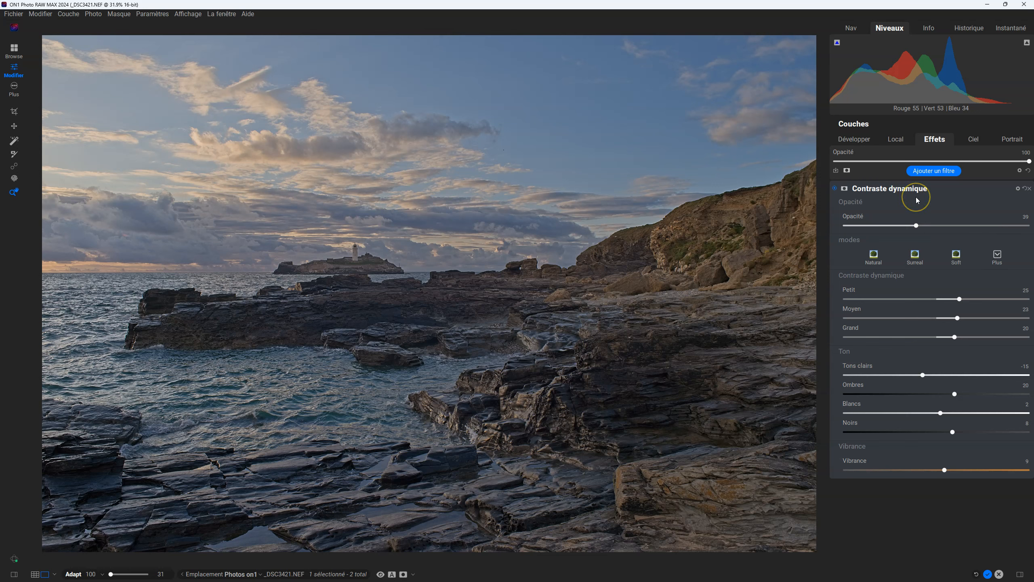
Add an Ensoleillement effect filter to the photo
{"action": "left_click", "coordinate": [938, 173]}
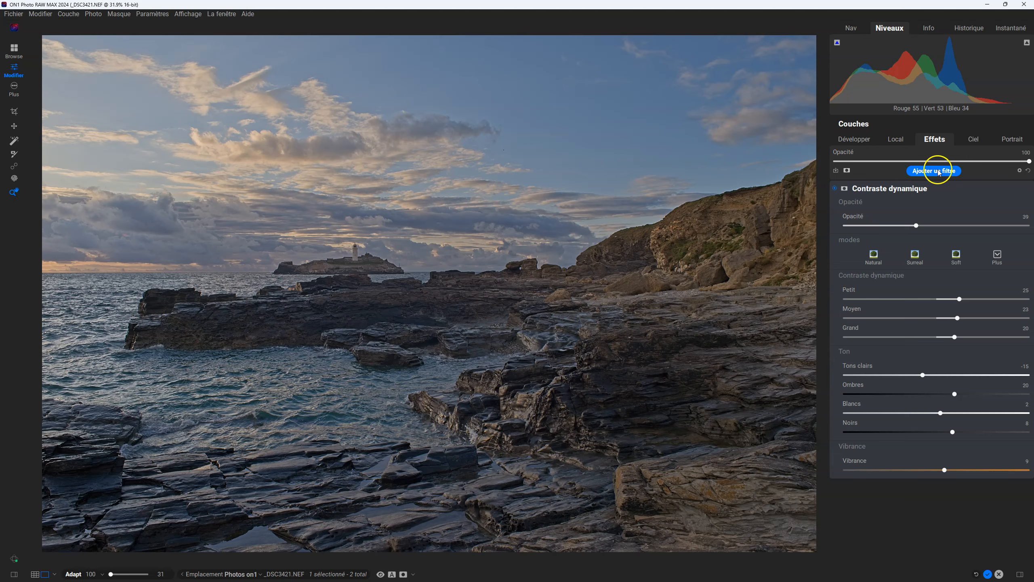
{"action": "left_click", "coordinate": [939, 172]}
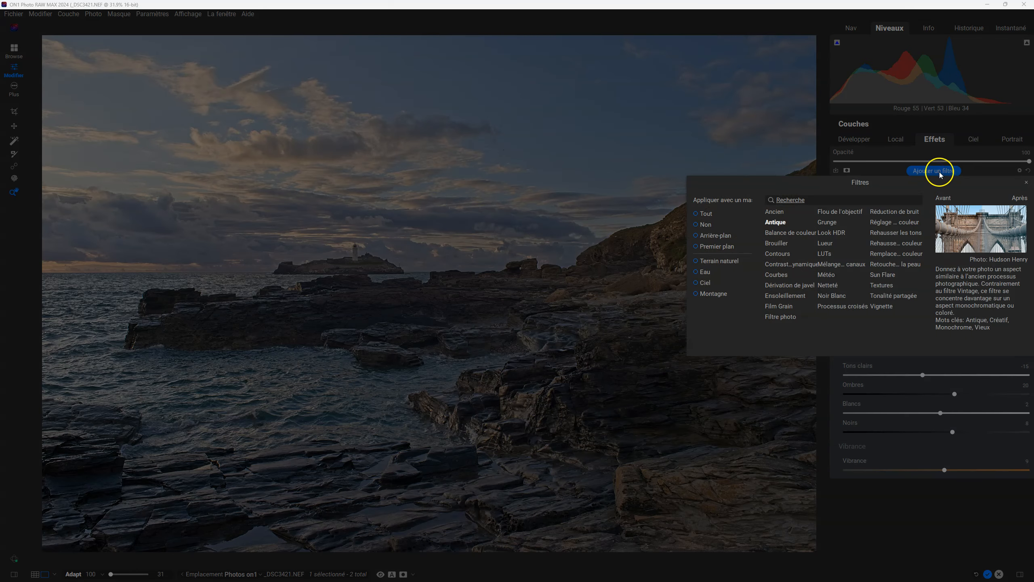
{"action": "left_click", "coordinate": [787, 295]}
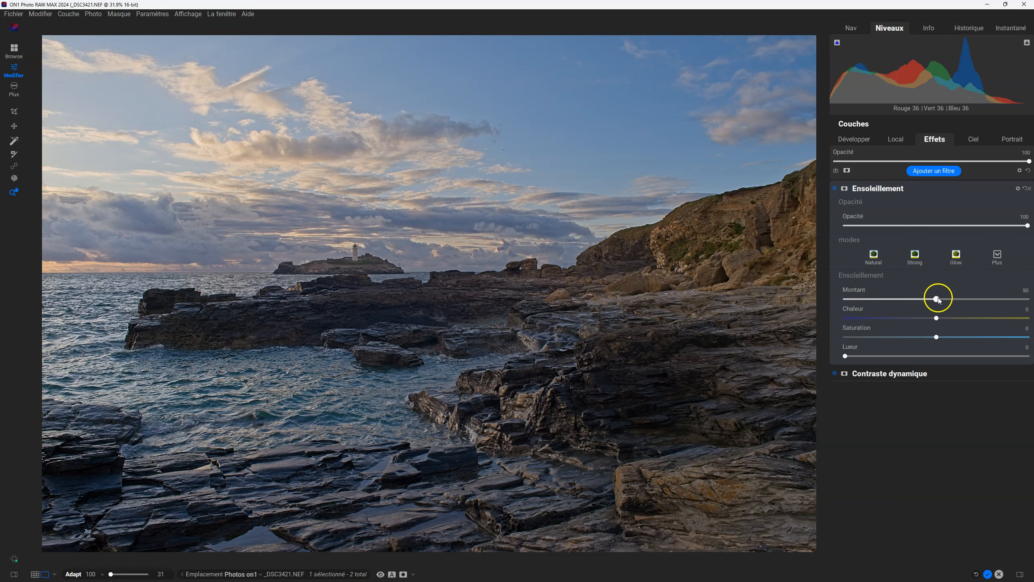
Set the Ensoleillement filter's Montant to 62, Chaleur to 22, Lueur to 32 and Opacité to 100
{"action": "left_click_drag", "start_coordinate": [938, 299], "coordinate": [962, 283]}
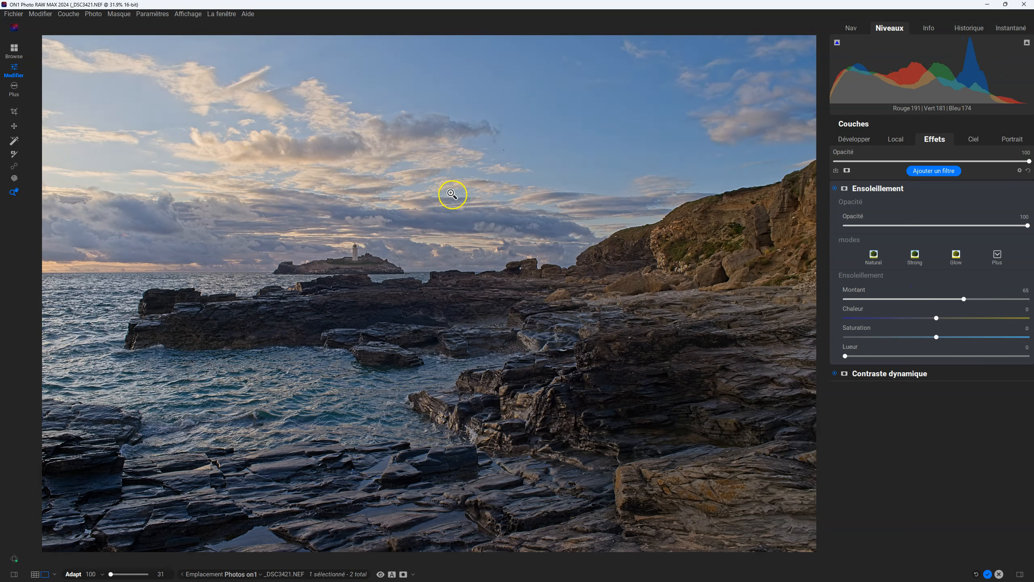
{"action": "left_click_drag", "start_coordinate": [936, 318], "coordinate": [969, 315]}
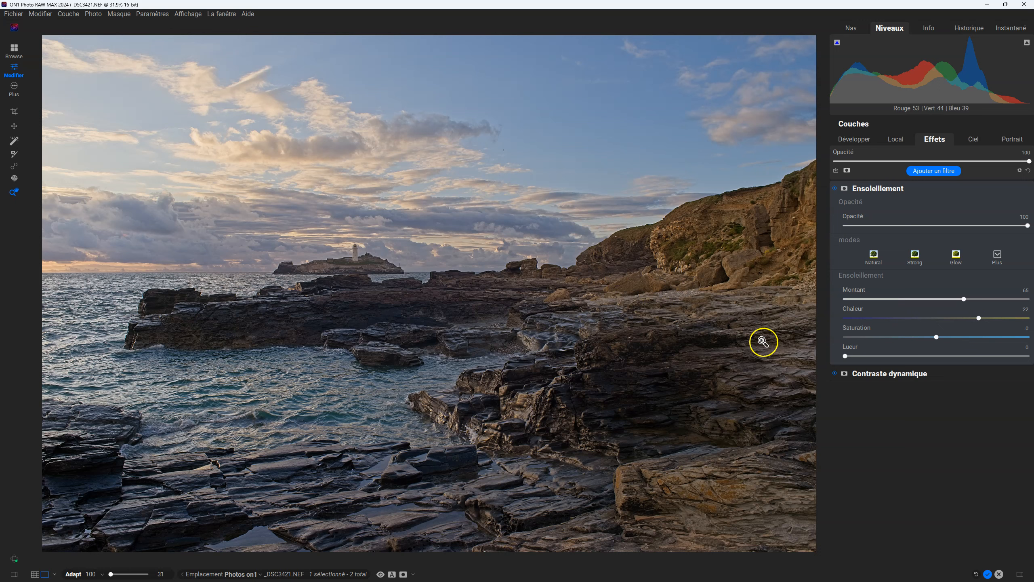
{"action": "left_click_drag", "start_coordinate": [846, 356], "coordinate": [904, 351]}
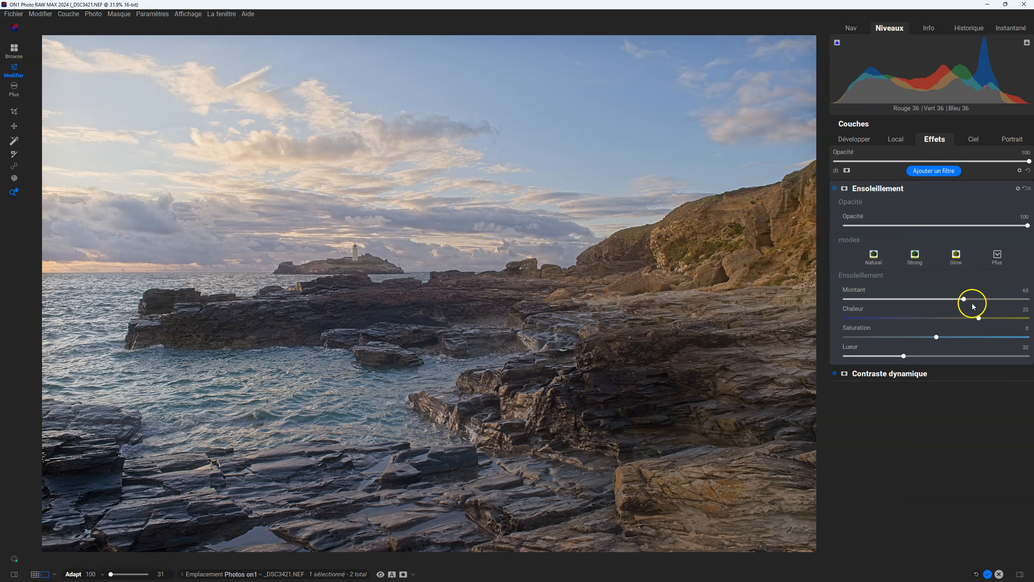
{"action": "mouse_move", "coordinate": [963, 298]}
{"action": "left_mouse_down"}
{"action": "mouse_move", "coordinate": [872, 299]}
{"action": "mouse_move", "coordinate": [994, 292]}
{"action": "mouse_move", "coordinate": [947, 291]}
{"action": "mouse_move", "coordinate": [969, 286]}
{"action": "mouse_move", "coordinate": [960, 285]}
{"action": "left_mouse_up"}
{"action": "left_click_drag", "start_coordinate": [1024, 225], "coordinate": [956, 234]}
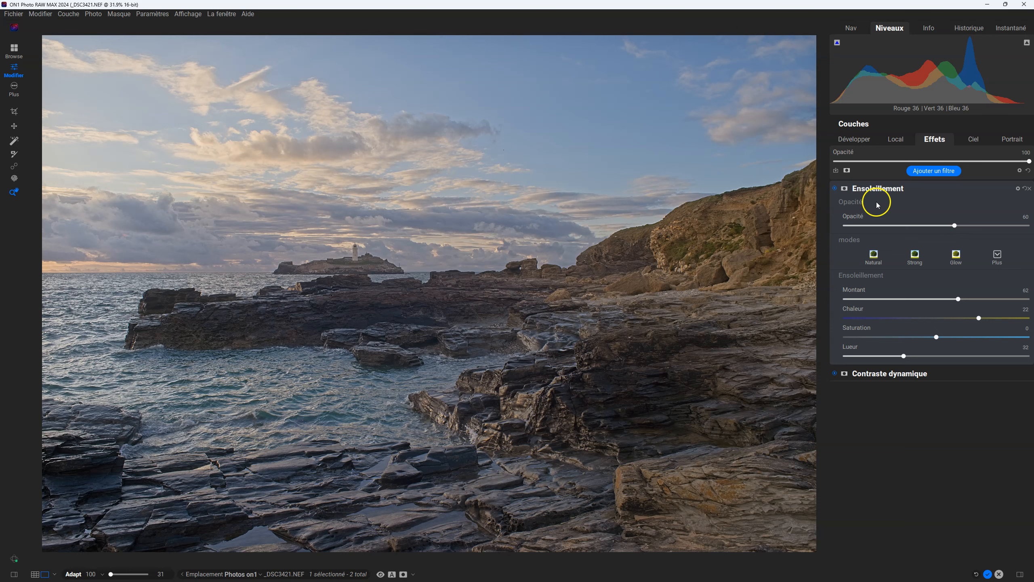
{"action": "left_click_drag", "start_coordinate": [954, 226], "coordinate": [1032, 228]}
Apply a luminosity mask to the Ensoleillement filter
{"action": "left_click", "coordinate": [844, 188]}
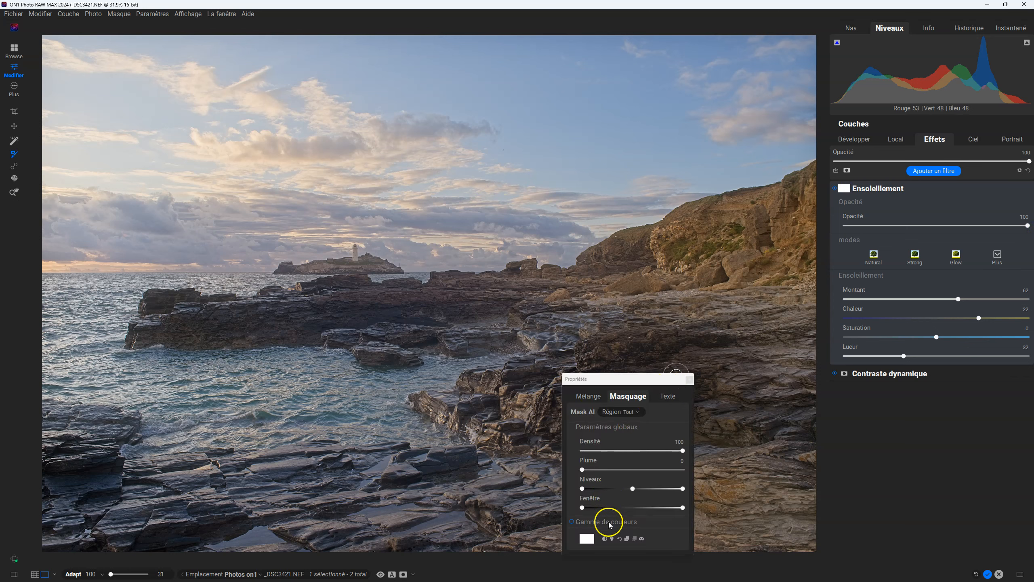
{"action": "left_click", "coordinate": [613, 539]}
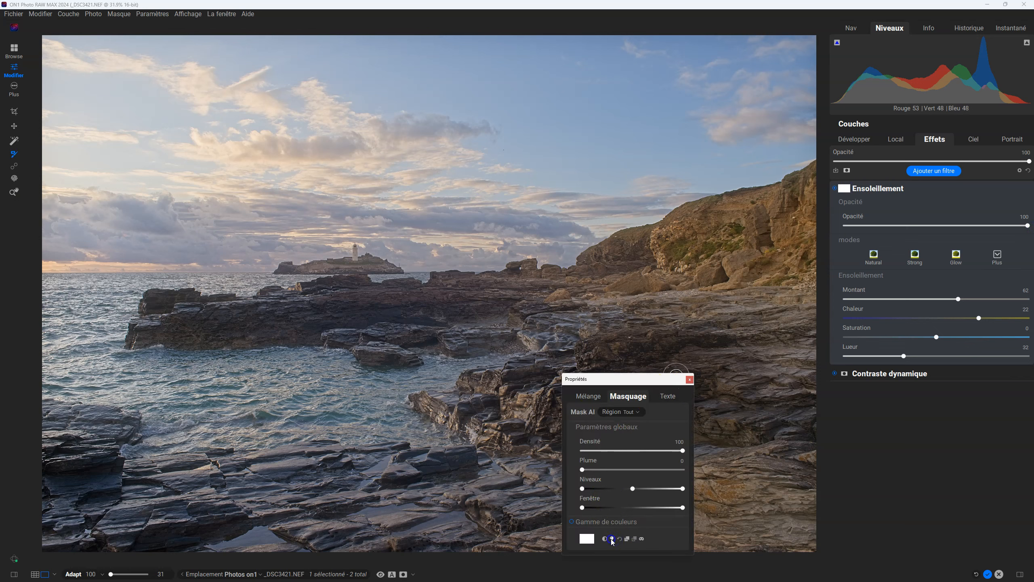
{"action": "left_click_drag", "start_coordinate": [634, 384], "coordinate": [725, 243]}
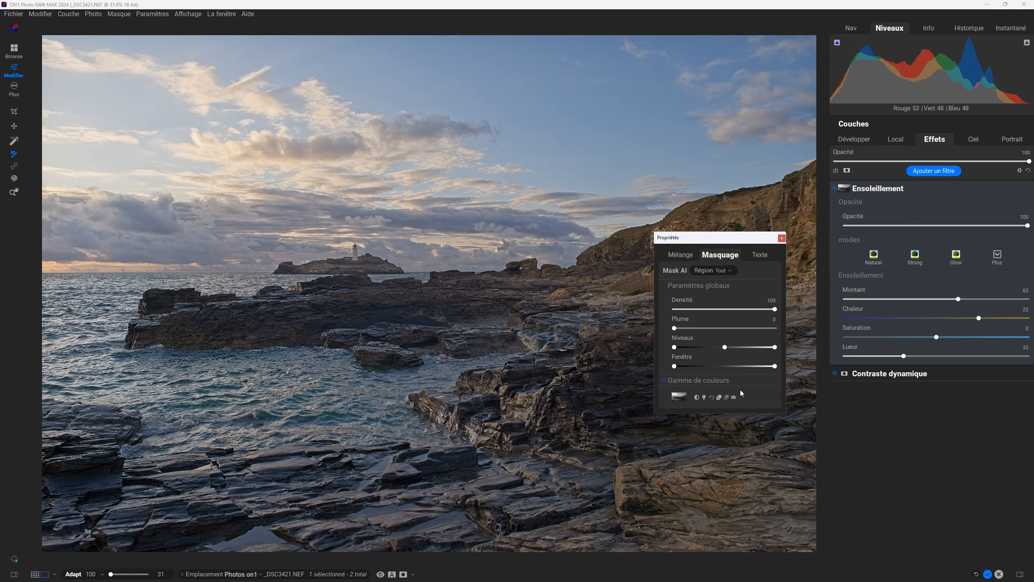
{"action": "left_click", "coordinate": [733, 391]}
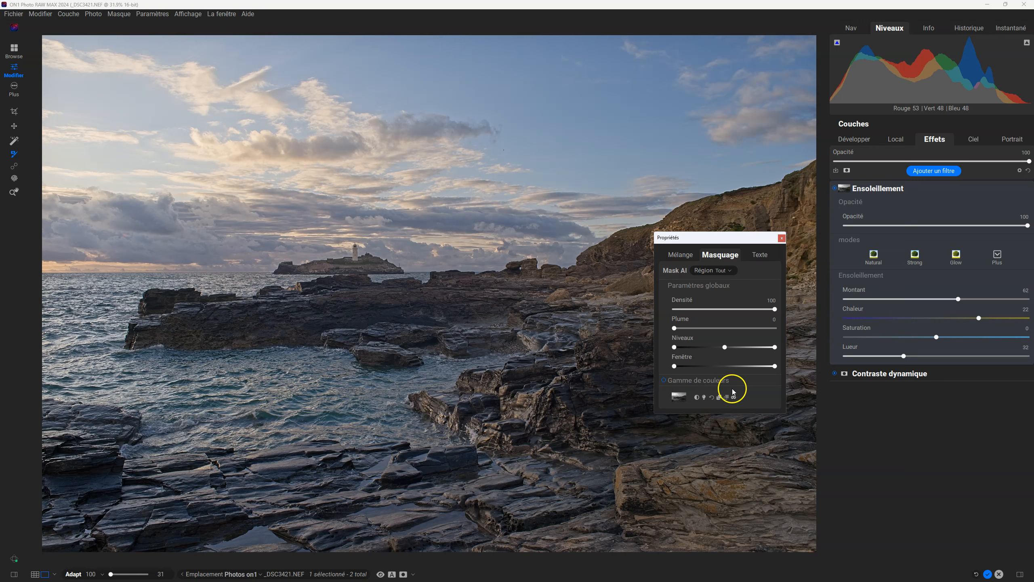
{"action": "left_click", "coordinate": [760, 406]}
Compare the photo with and without the masked Ensoleillement filter
{"action": "left_click", "coordinate": [835, 189]}
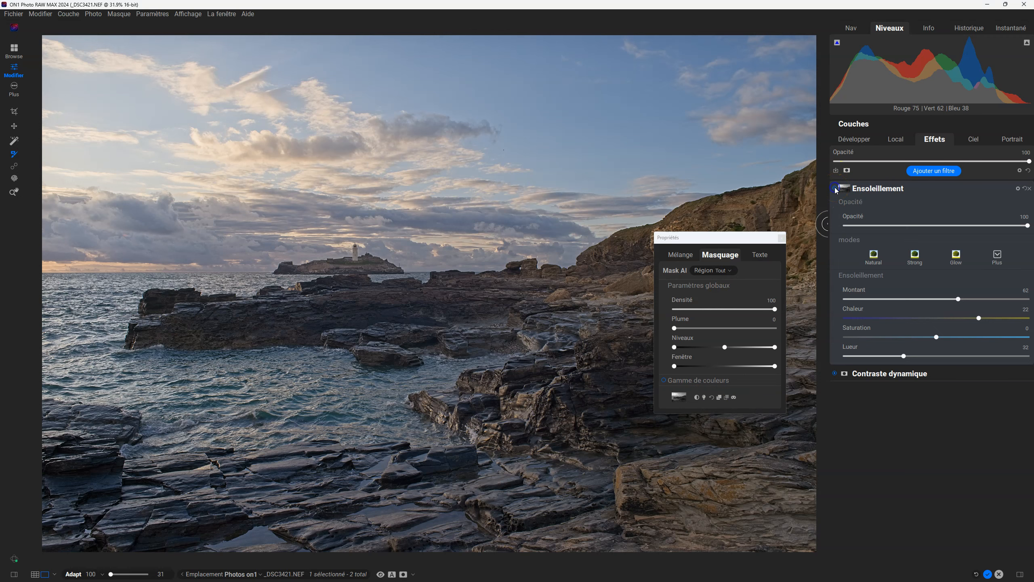
{"action": "left_click", "coordinate": [835, 189]}
{"action": "left_click", "coordinate": [835, 188]}
{"action": "left_click", "coordinate": [835, 188]}
Darken the midtones of the Ensoleillement mask with Niveaux, review the mask and set its Densité to 77
{"action": "mouse_move", "coordinate": [725, 346]}
{"action": "left_mouse_down"}
{"action": "mouse_move", "coordinate": [687, 347]}
{"action": "mouse_move", "coordinate": [753, 351]}
{"action": "mouse_move", "coordinate": [718, 347]}
{"action": "mouse_move", "coordinate": [737, 348]}
{"action": "left_mouse_up"}
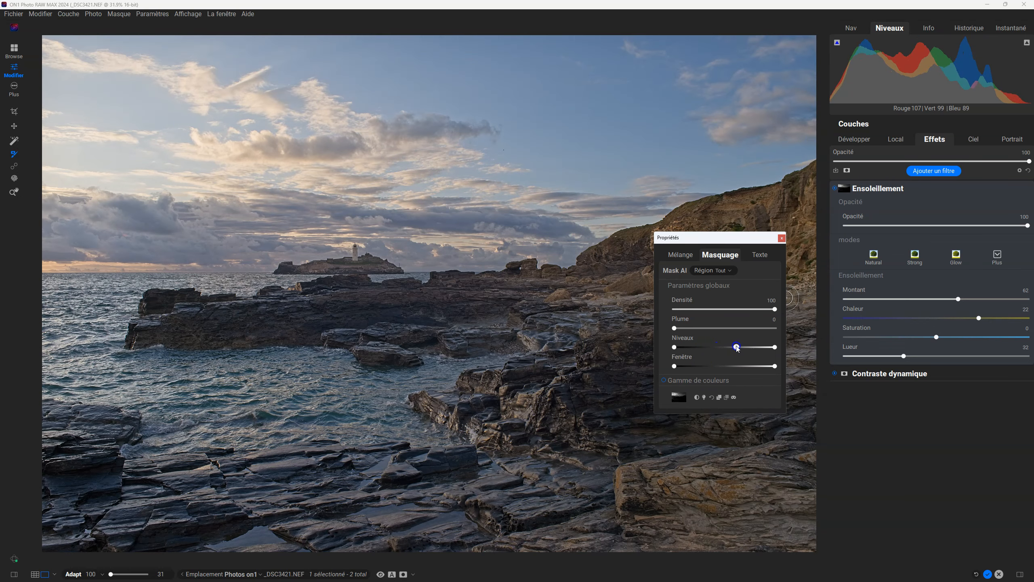
{"action": "left_click", "coordinate": [734, 398]}
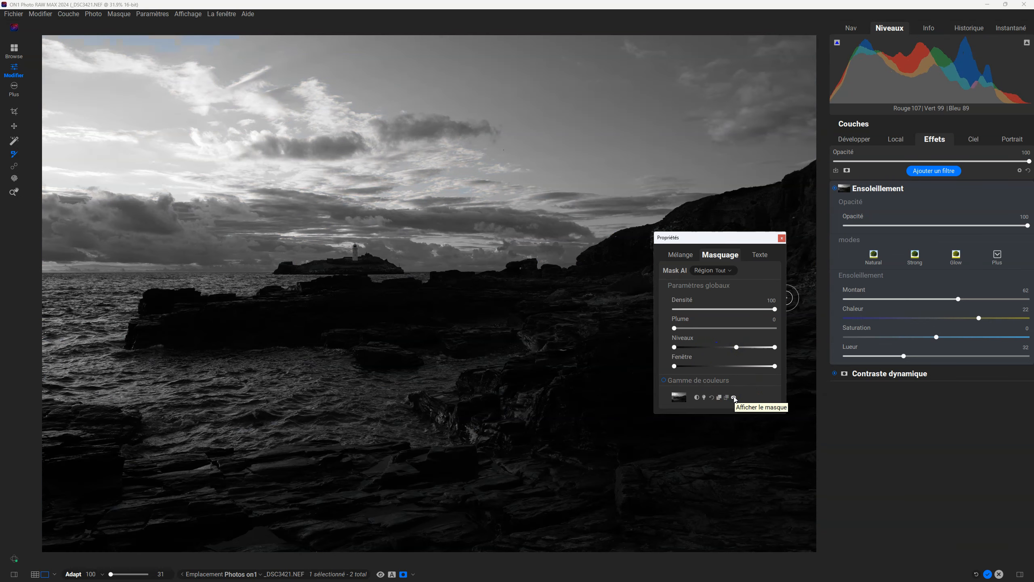
{"action": "mouse_move", "coordinate": [775, 308]}
{"action": "left_mouse_down"}
{"action": "mouse_move", "coordinate": [731, 308]}
{"action": "mouse_move", "coordinate": [775, 308]}
{"action": "left_mouse_up"}
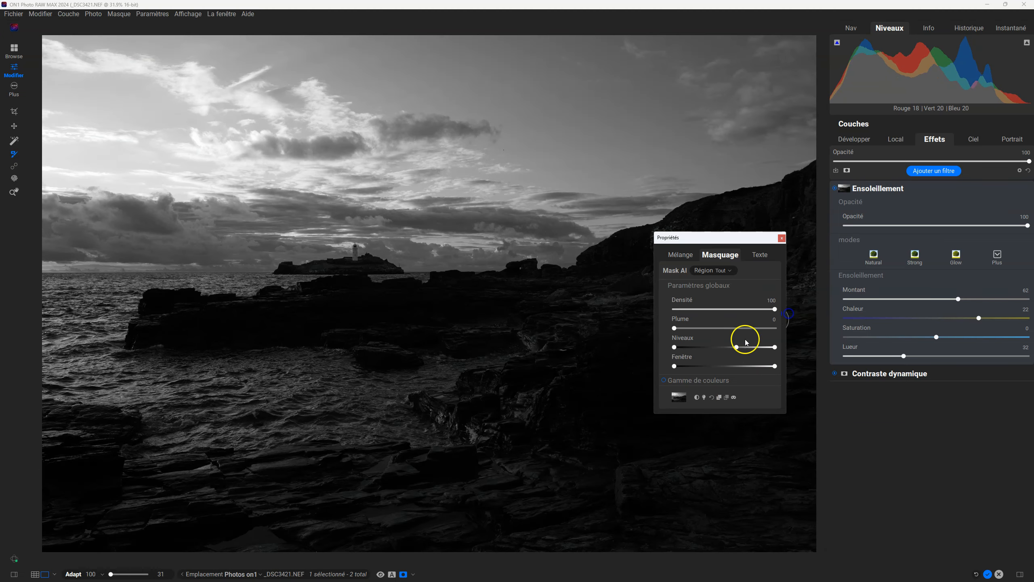
{"action": "left_click", "coordinate": [735, 398]}
{"action": "left_click_drag", "start_coordinate": [761, 310], "coordinate": [750, 301]}
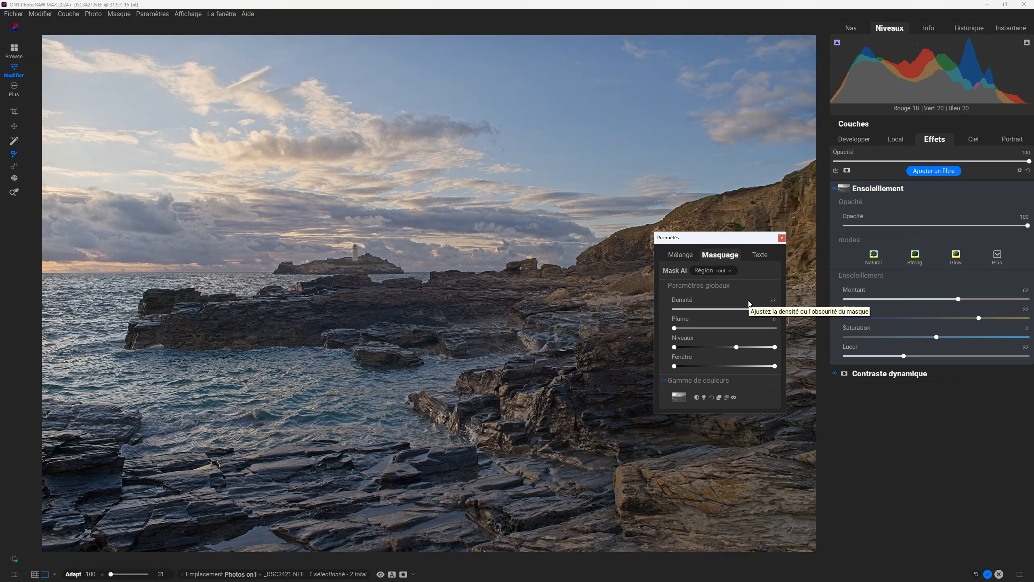
{"action": "left_click", "coordinate": [781, 239]}
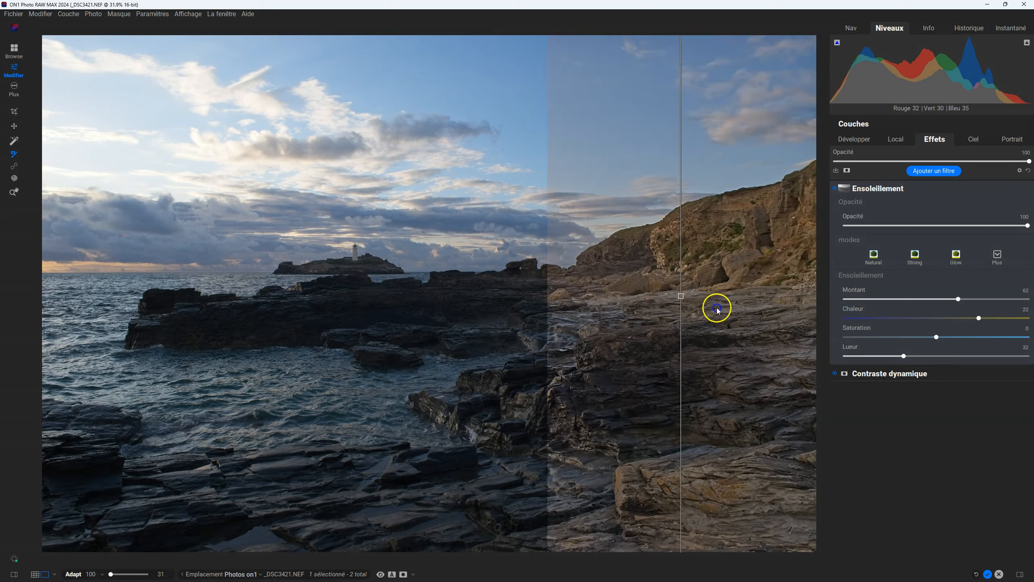
Compare the original and edited photo by sweeping a split before/after view across it
{"action": "left_click_drag", "start_coordinate": [716, 307], "coordinate": [46, 295]}
{"action": "left_click_drag", "start_coordinate": [2, 242], "coordinate": [45, 338]}
{"action": "left_click_drag", "start_coordinate": [17, 280], "coordinate": [460, 296]}
{"action": "left_click", "coordinate": [383, 575]}
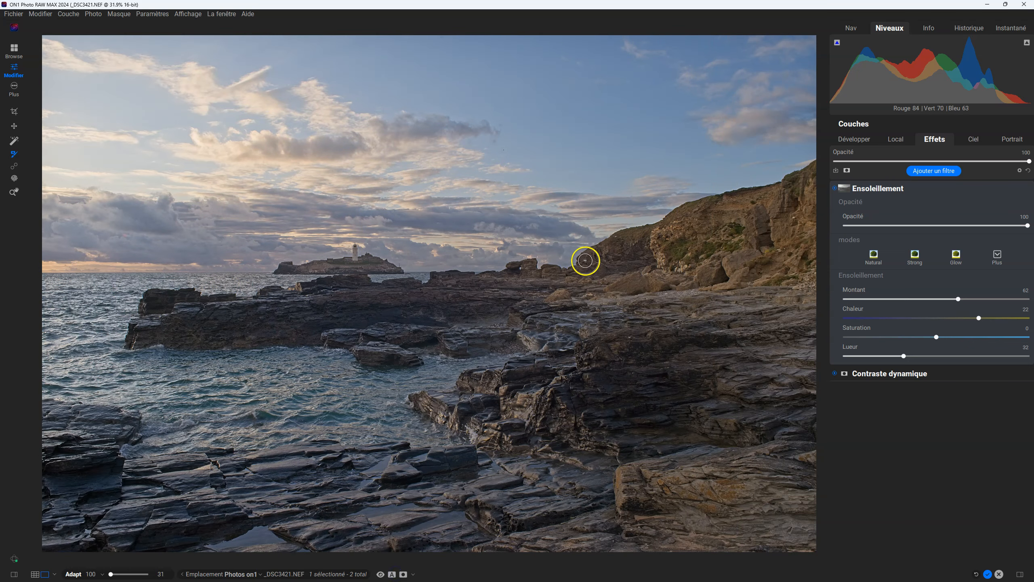
{"action": "left_click", "coordinate": [13, 154]}
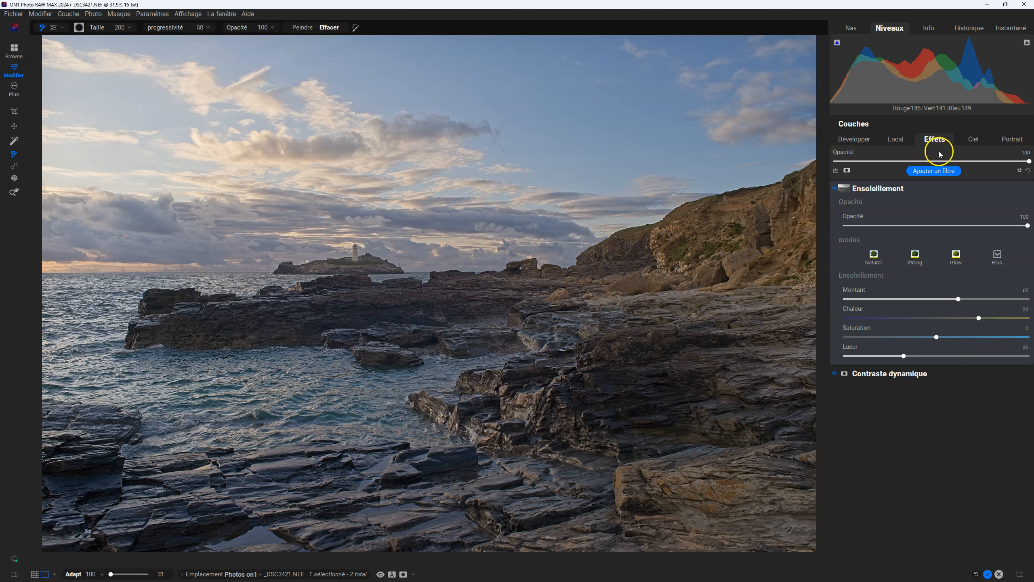
Add a Vignette effect filter with the Subtle mode and centre it on the clouds above the sea, left of the lighthouse
{"action": "left_click", "coordinate": [898, 140]}
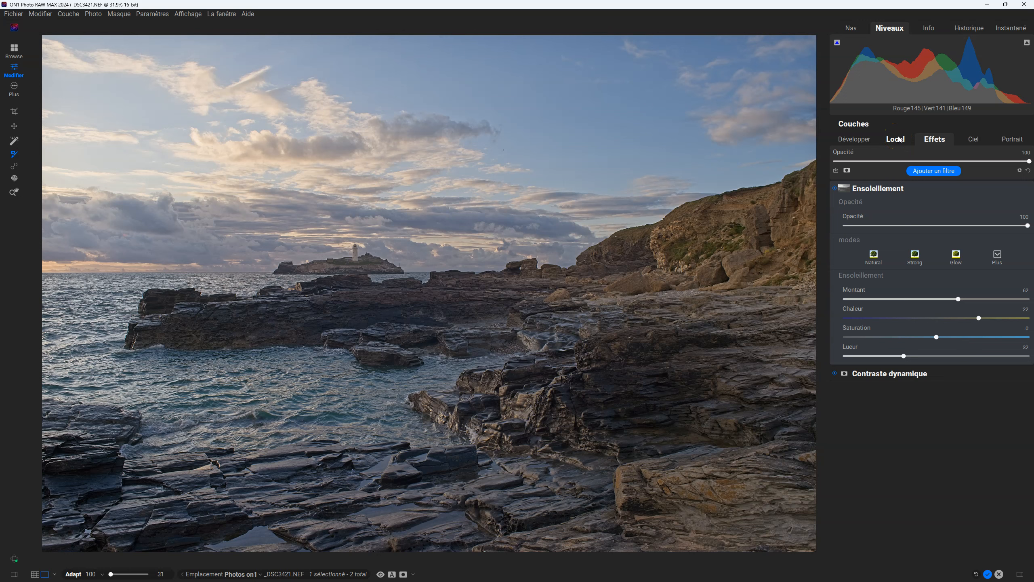
{"action": "left_click", "coordinate": [884, 189]}
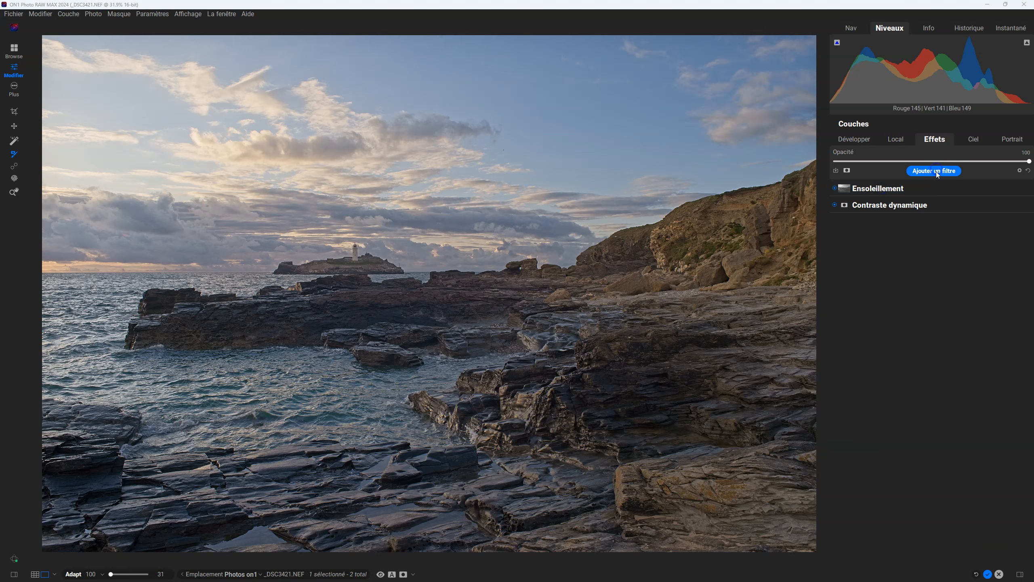
{"action": "left_click", "coordinate": [937, 172]}
{"action": "left_click", "coordinate": [882, 305]}
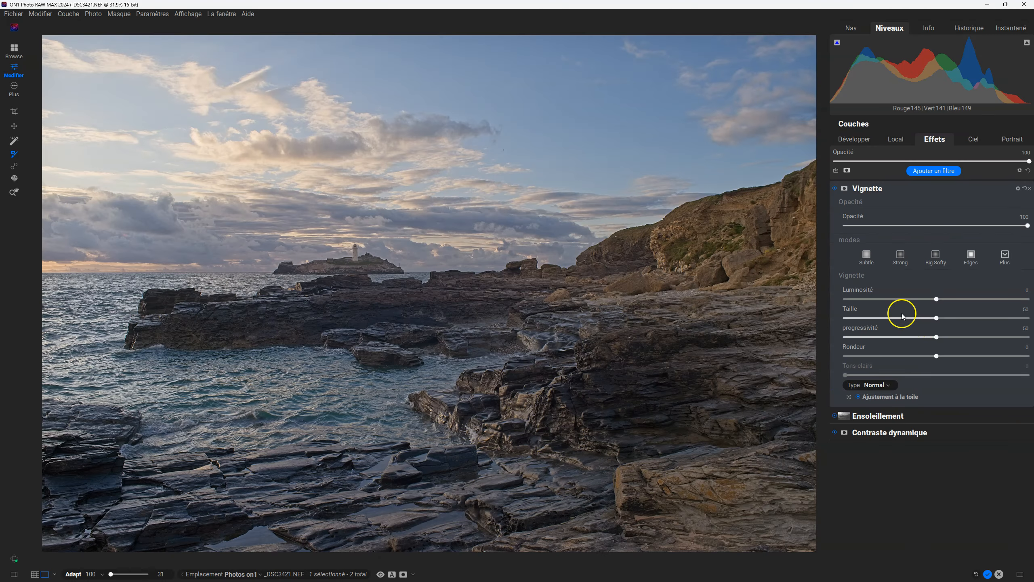
{"action": "left_click", "coordinate": [867, 255]}
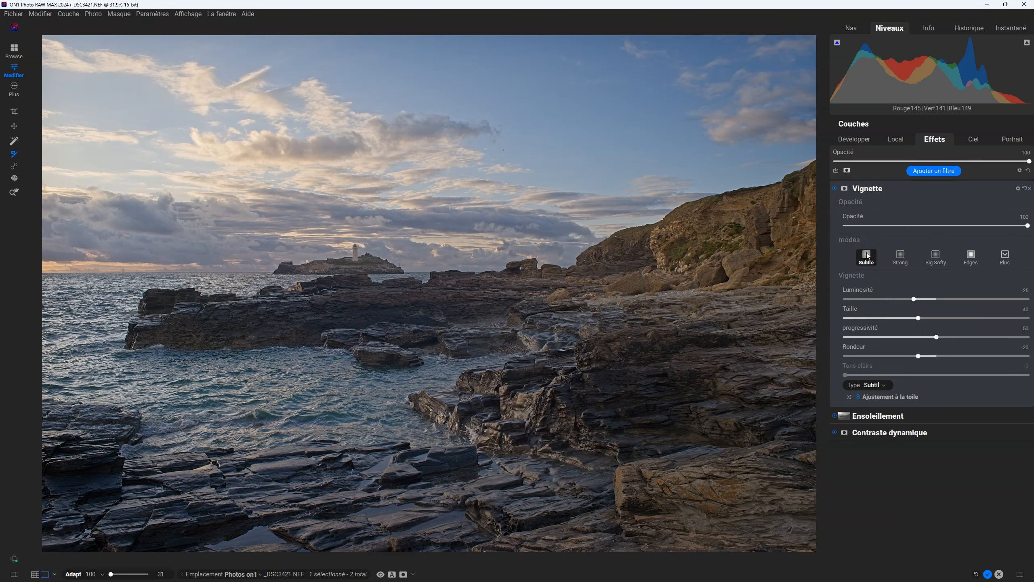
{"action": "left_click", "coordinate": [847, 396]}
{"action": "left_click", "coordinate": [233, 187]}
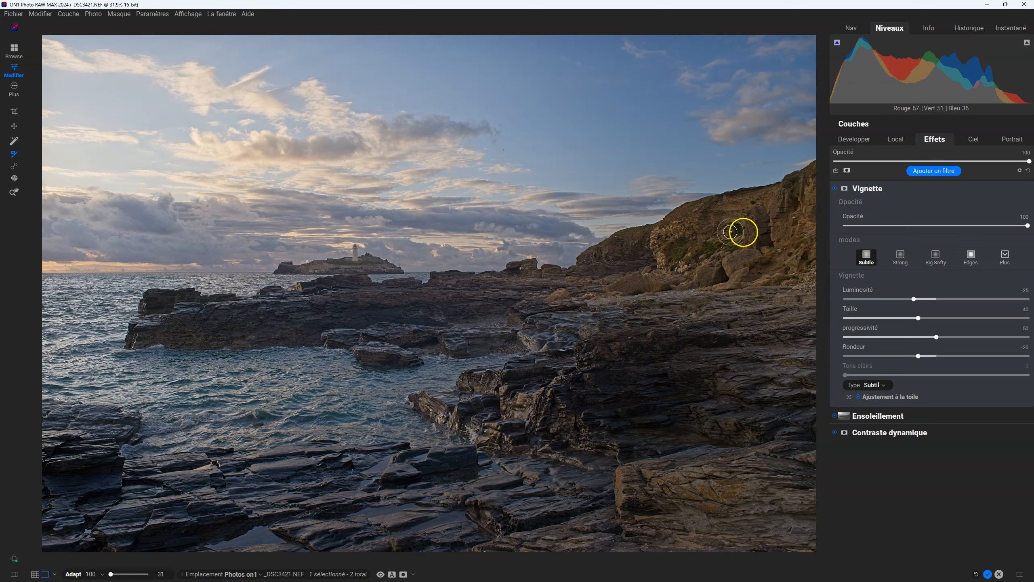
Set the Vignette filter's Luminosité to -100, Taille to 42, progressivité to 100, Rondeur to 0 and Opacité to 33
{"action": "left_click_drag", "start_coordinate": [918, 299], "coordinate": [743, 334]}
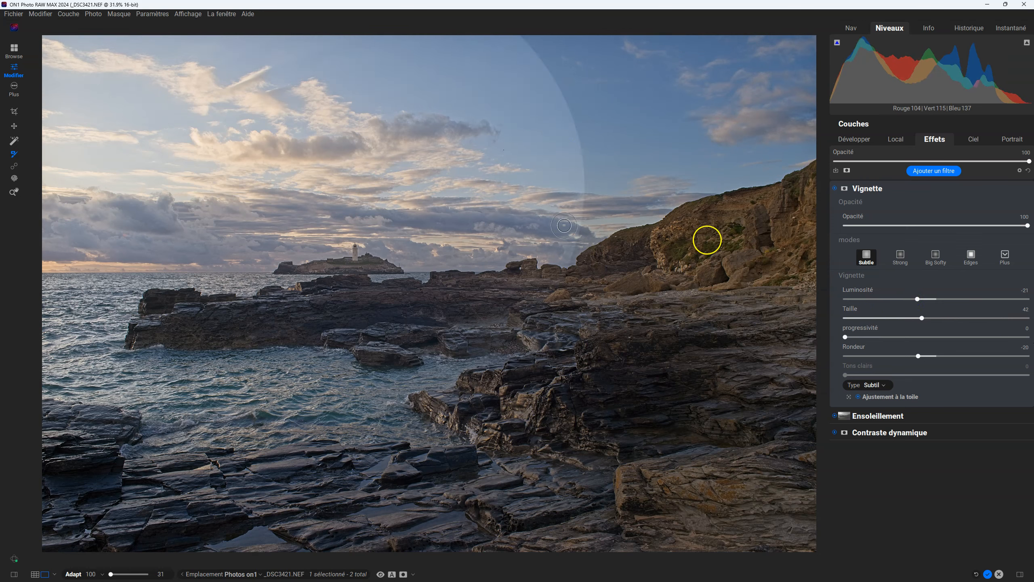
{"action": "left_click_drag", "start_coordinate": [857, 335], "coordinate": [1033, 326]}
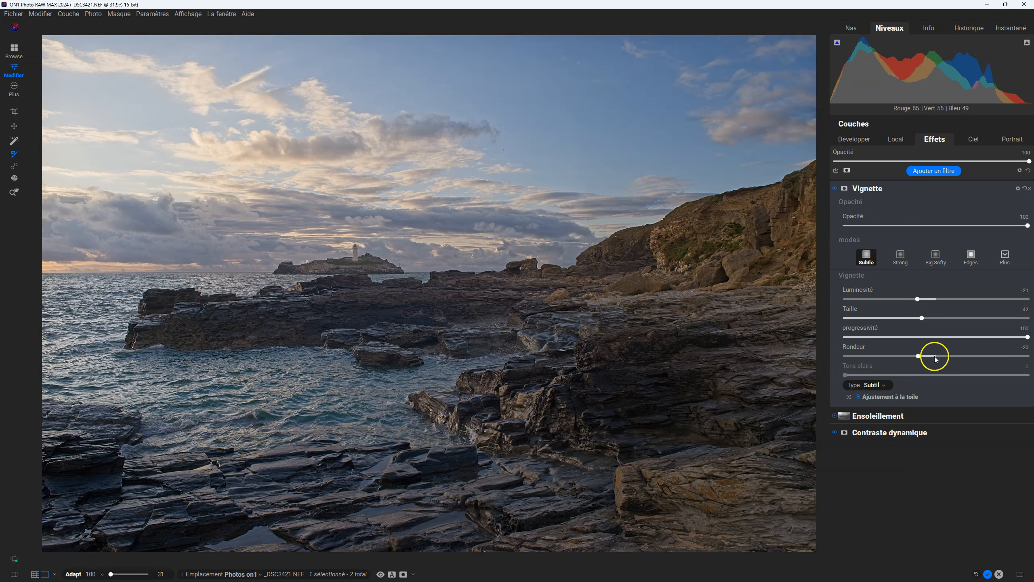
{"action": "mouse_move", "coordinate": [918, 357]}
{"action": "left_mouse_down"}
{"action": "mouse_move", "coordinate": [870, 357]}
{"action": "mouse_move", "coordinate": [946, 357]}
{"action": "mouse_move", "coordinate": [837, 347]}
{"action": "mouse_move", "coordinate": [931, 350]}
{"action": "left_mouse_up"}
{"action": "left_click_drag", "start_coordinate": [923, 299], "coordinate": [781, 293]}
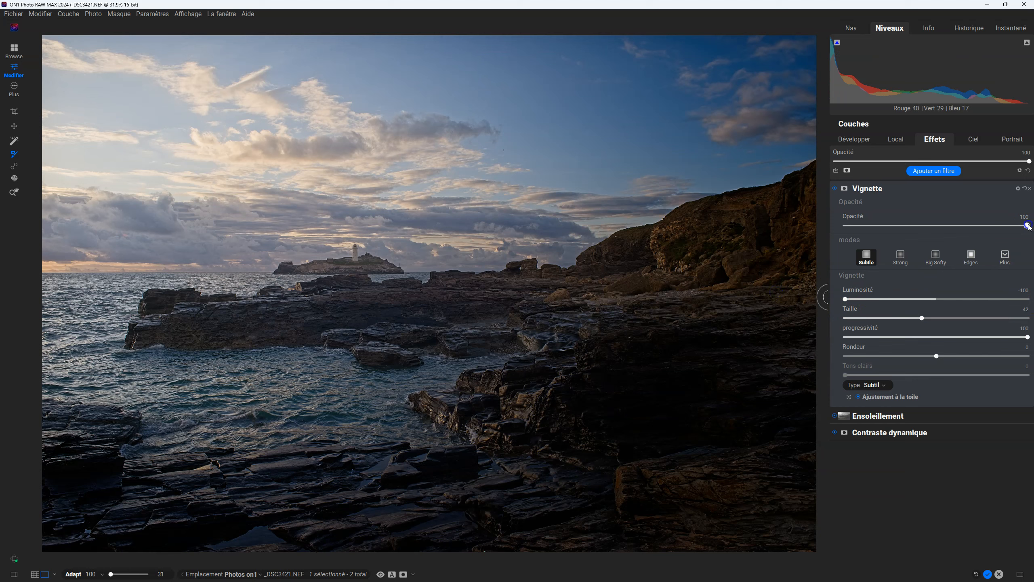
{"action": "left_click_drag", "start_coordinate": [1028, 226], "coordinate": [907, 222]}
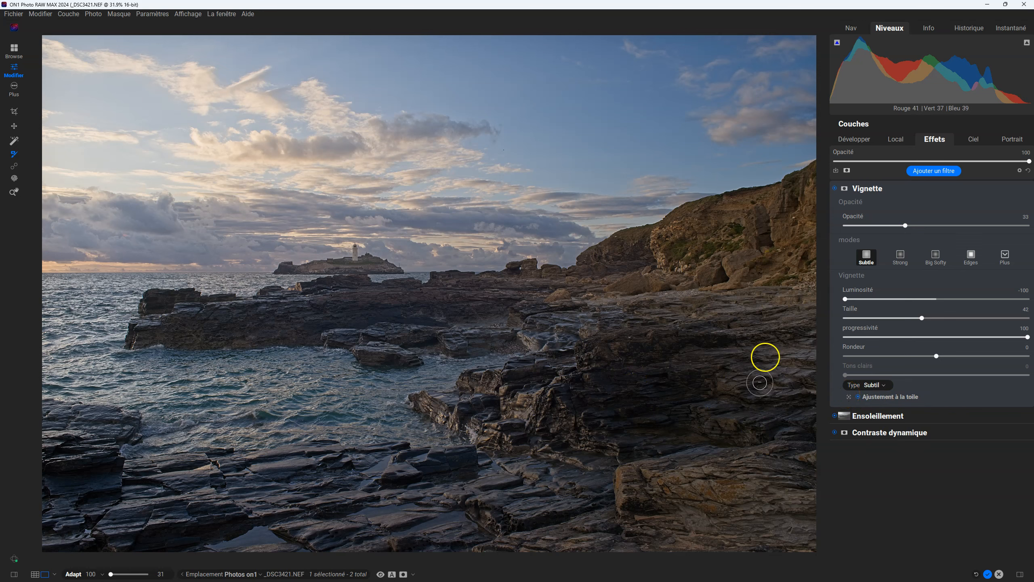
Recentre the vignette on the rocks below the cliff, with Opacité at 100 and Luminosité at -86
{"action": "left_click", "coordinate": [846, 398]}
{"action": "left_click", "coordinate": [630, 327]}
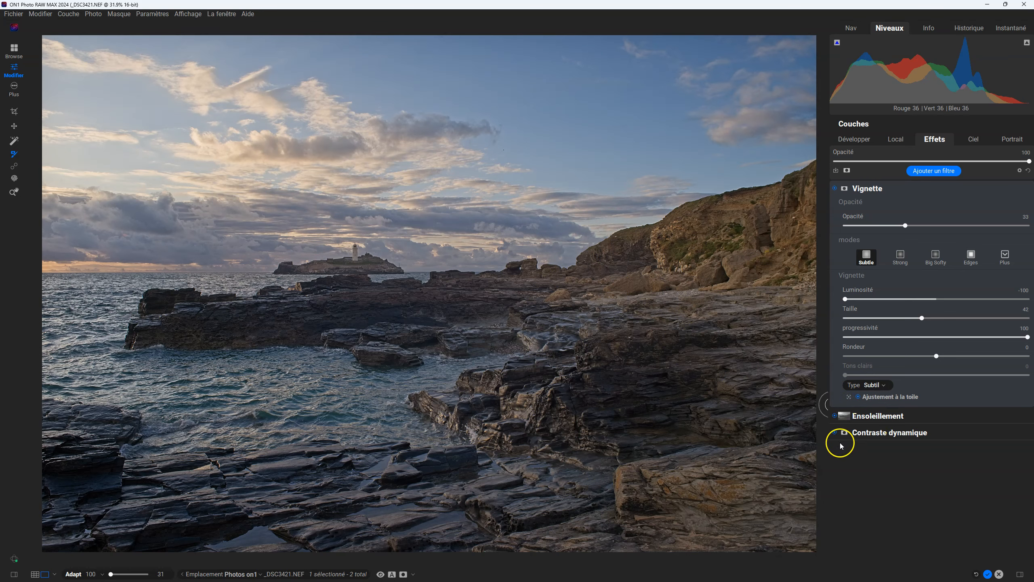
{"action": "left_click_drag", "start_coordinate": [845, 299], "coordinate": [769, 295]}
{"action": "left_click_drag", "start_coordinate": [905, 225], "coordinate": [1030, 224]}
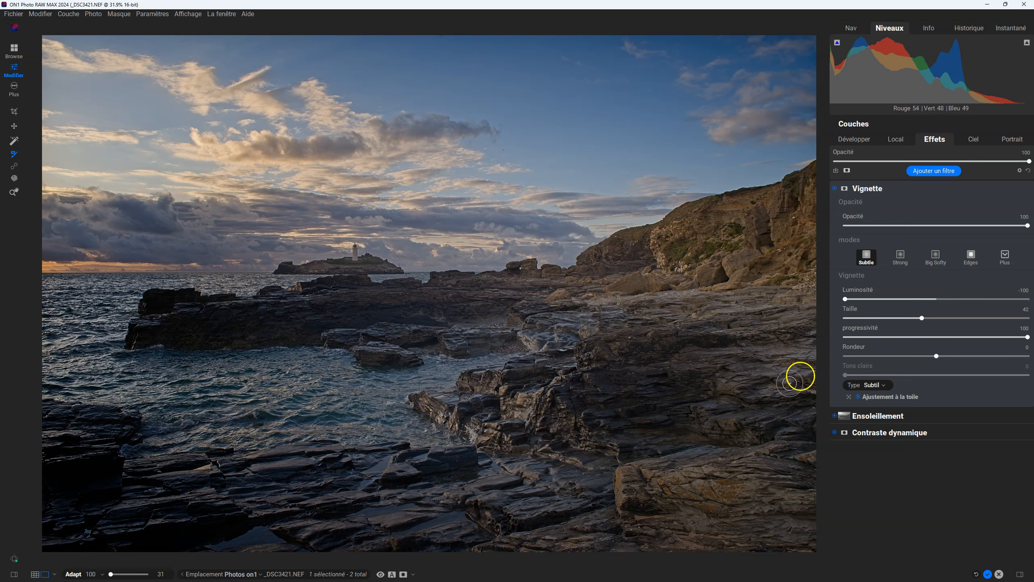
{"action": "left_click_drag", "start_coordinate": [846, 298], "coordinate": [859, 279]}
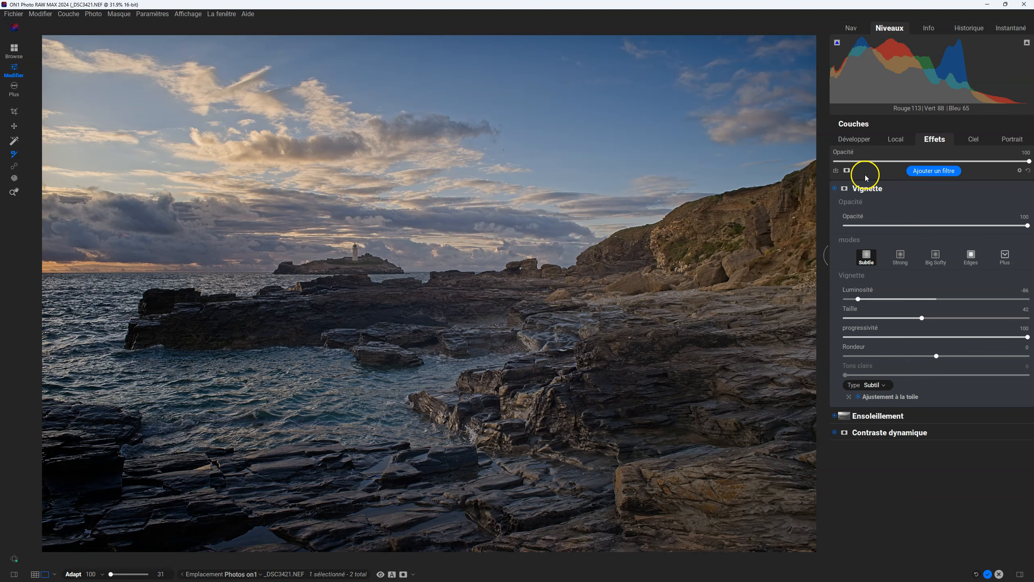
Compare the unedited photo with the fully edited version
{"action": "left_click", "coordinate": [379, 575]}
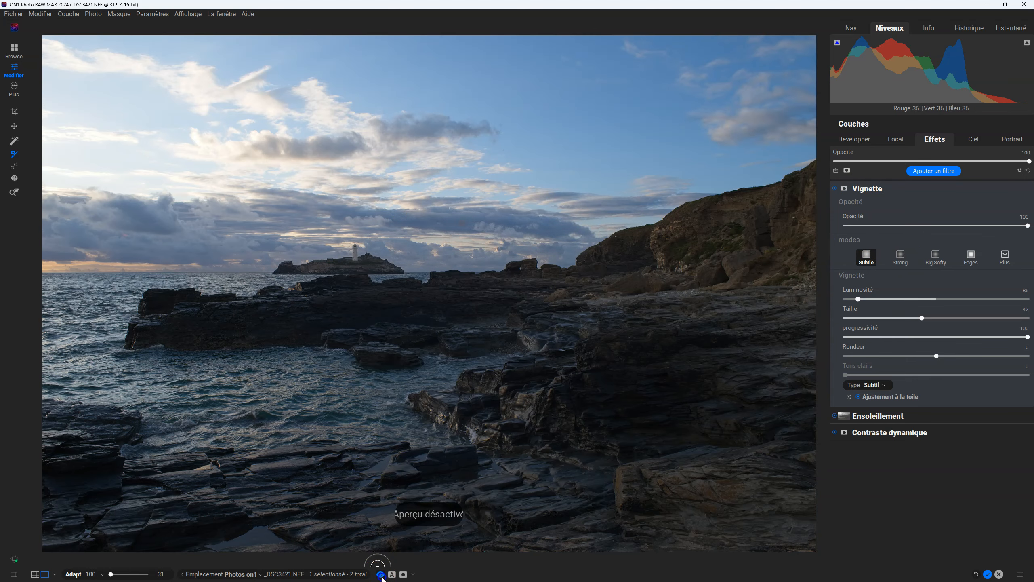
{"action": "left_click", "coordinate": [380, 575]}
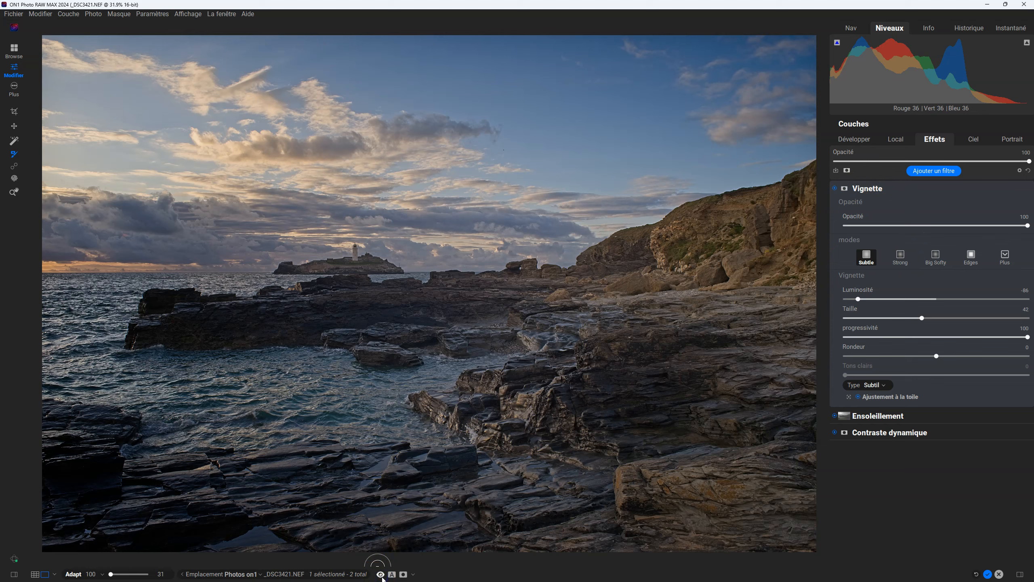
{"action": "left_click", "coordinate": [380, 575]}
{"action": "left_click", "coordinate": [380, 574]}
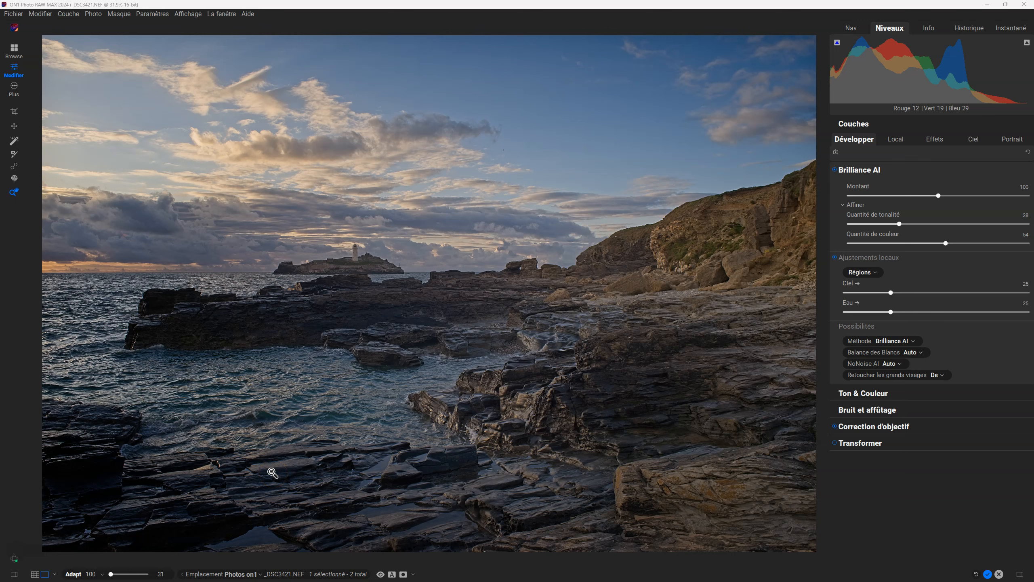
Add a Balance de couleur effect filter and disable the Vignette filter
{"action": "left_click", "coordinate": [342, 427]}
{"action": "left_click", "coordinate": [938, 139]}
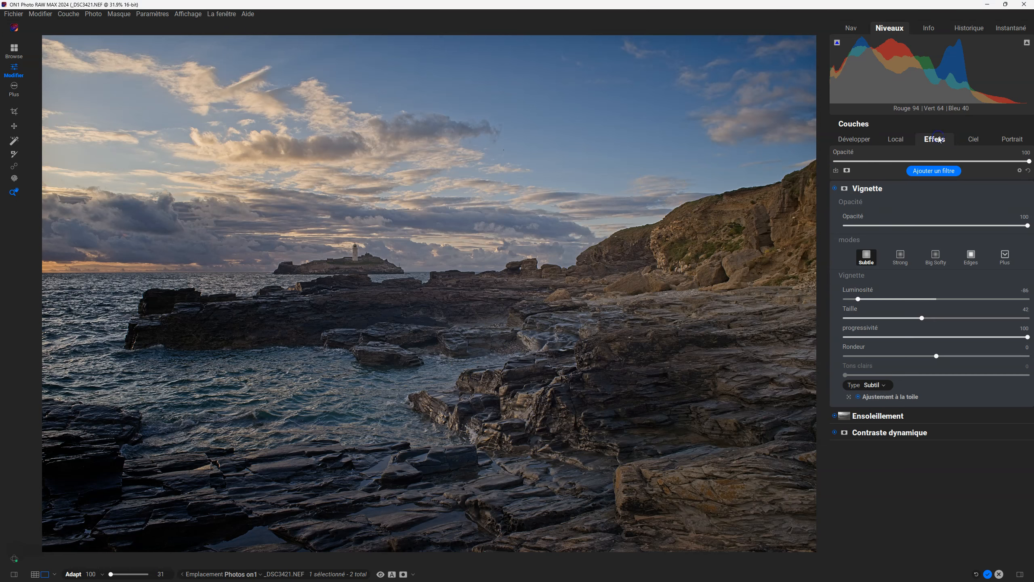
{"action": "left_click", "coordinate": [935, 172]}
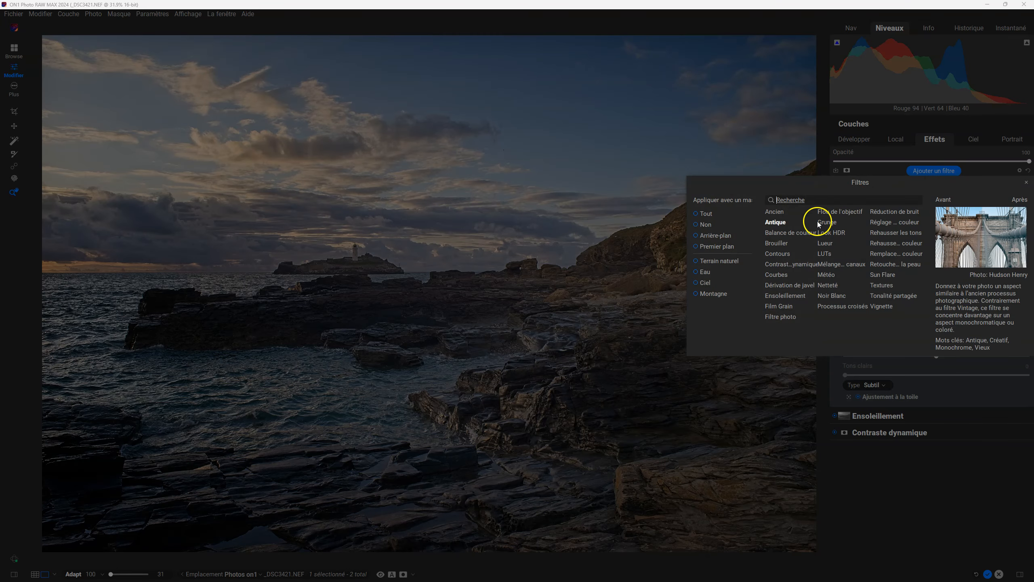
{"action": "left_click", "coordinate": [802, 236]}
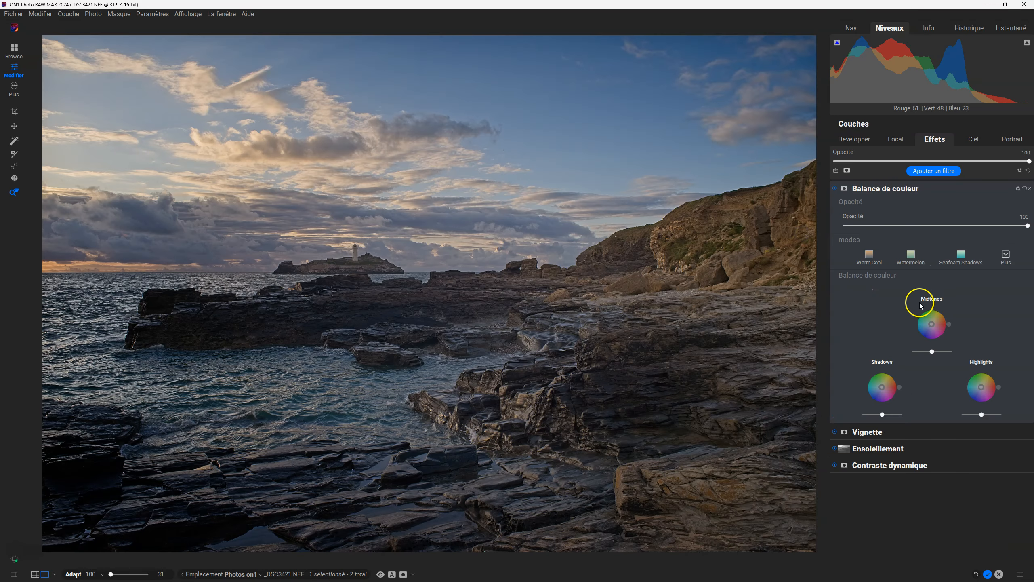
{"action": "left_click", "coordinate": [834, 432]}
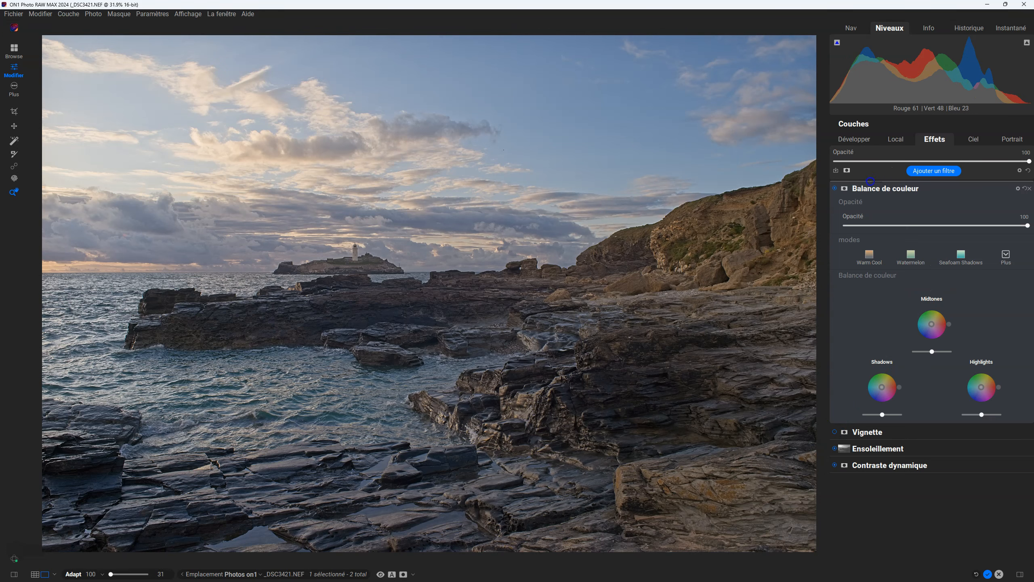
Place the Balance de couleur filter below Vignette, tint its shadows green with hue 80 and saturation 64, and compare with the filter off
{"action": "left_click_drag", "start_coordinate": [871, 181], "coordinate": [870, 181]}
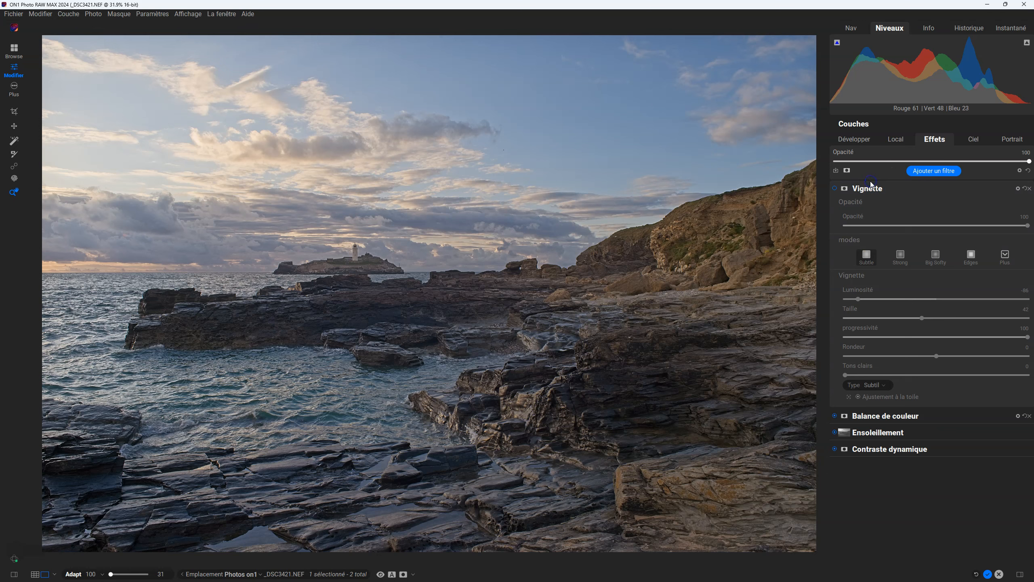
{"action": "left_click", "coordinate": [904, 414]}
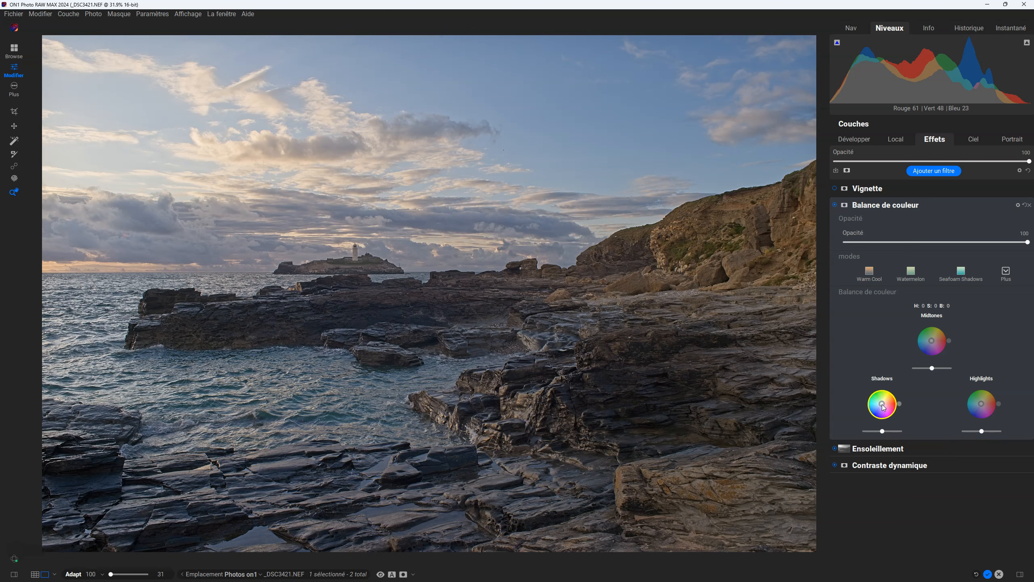
{"action": "mouse_move", "coordinate": [882, 405]}
{"action": "left_mouse_down"}
{"action": "mouse_move", "coordinate": [898, 399]}
{"action": "mouse_move", "coordinate": [901, 414]}
{"action": "mouse_move", "coordinate": [878, 425]}
{"action": "mouse_move", "coordinate": [863, 415]}
{"action": "mouse_move", "coordinate": [901, 421]}
{"action": "mouse_move", "coordinate": [890, 426]}
{"action": "mouse_move", "coordinate": [863, 406]}
{"action": "mouse_move", "coordinate": [871, 382]}
{"action": "mouse_move", "coordinate": [888, 387]}
{"action": "mouse_move", "coordinate": [886, 398]}
{"action": "mouse_move", "coordinate": [898, 391]}
{"action": "mouse_move", "coordinate": [904, 409]}
{"action": "mouse_move", "coordinate": [887, 424]}
{"action": "mouse_move", "coordinate": [867, 420]}
{"action": "mouse_move", "coordinate": [863, 393]}
{"action": "mouse_move", "coordinate": [884, 384]}
{"action": "left_mouse_up"}
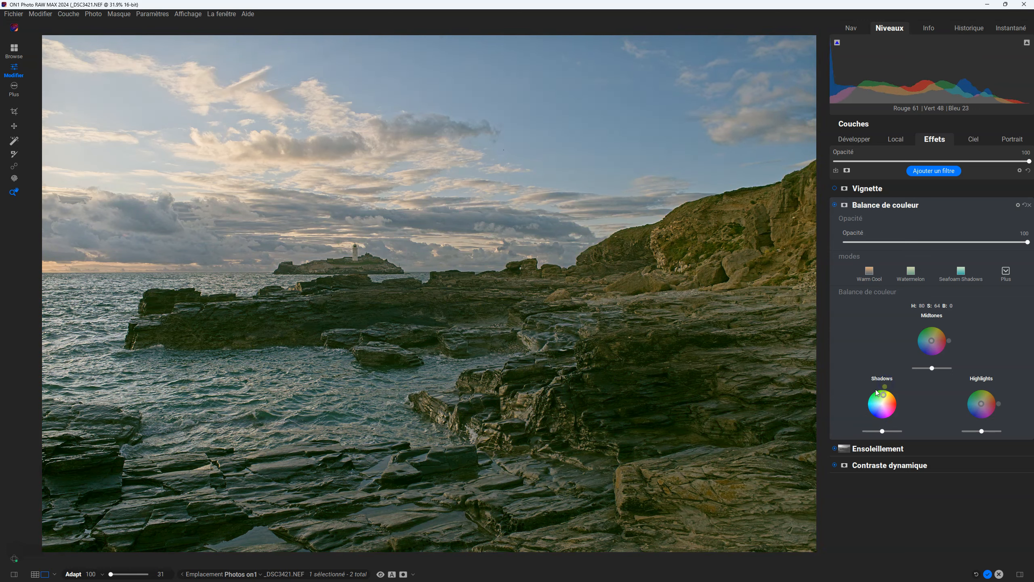
{"action": "left_click", "coordinate": [836, 205]}
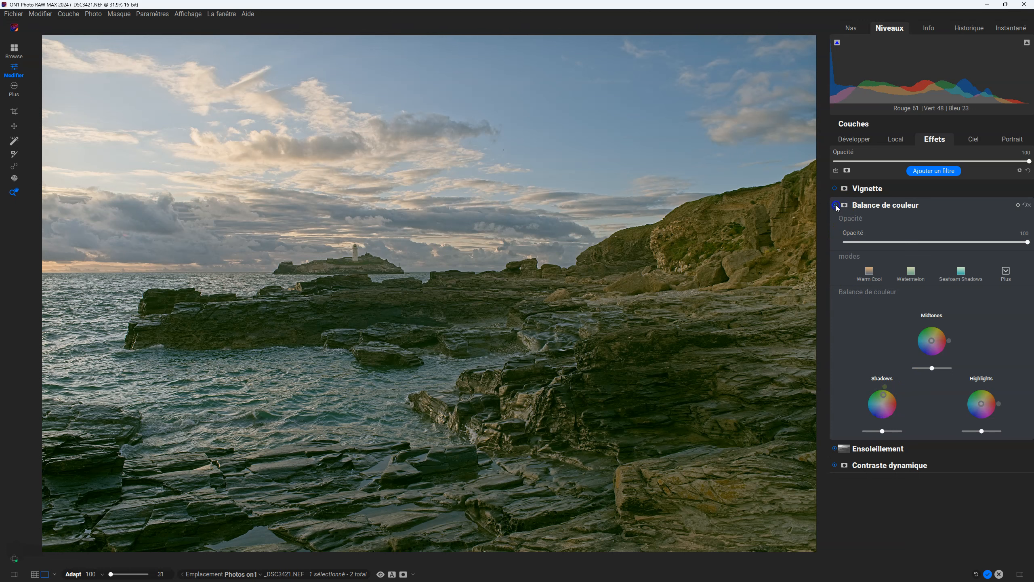
{"action": "left_click", "coordinate": [836, 205]}
Tint the Balance de couleur highlights red and its midtones pink, with midtones hue 333 and saturation 38
{"action": "left_click_drag", "start_coordinate": [982, 404], "coordinate": [1000, 403]}
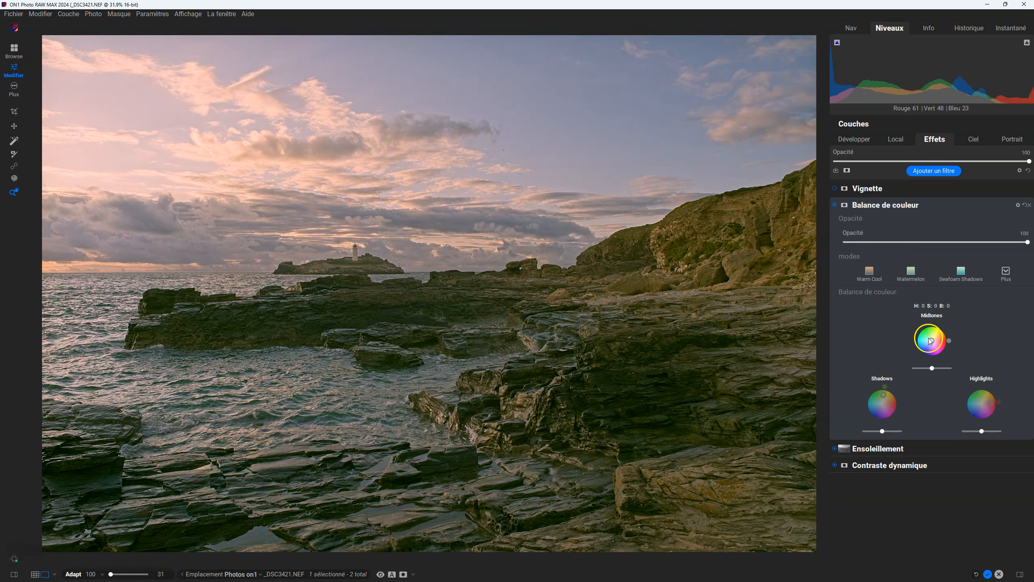
{"action": "mouse_move", "coordinate": [933, 342]}
{"action": "left_mouse_down"}
{"action": "mouse_move", "coordinate": [948, 354]}
{"action": "mouse_move", "coordinate": [939, 346]}
{"action": "left_mouse_up"}
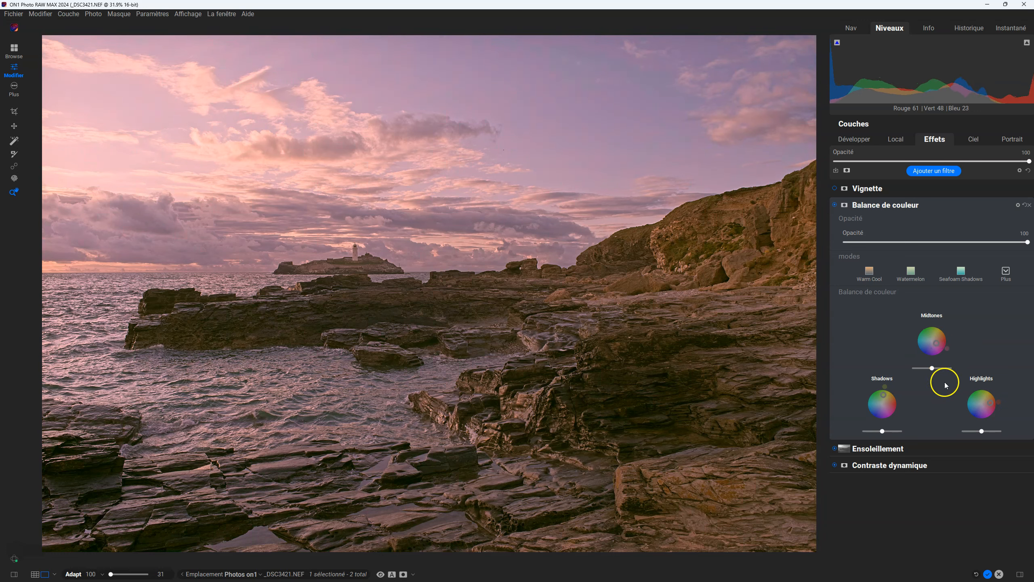
Darken the shadows, highlights and midtones in Balance de couleur, lowering the highlights most
{"action": "mouse_move", "coordinate": [882, 431]}
{"action": "left_mouse_down"}
{"action": "mouse_move", "coordinate": [865, 427]}
{"action": "mouse_move", "coordinate": [875, 432]}
{"action": "left_mouse_up"}
{"action": "left_click_drag", "start_coordinate": [979, 431], "coordinate": [963, 430]}
{"action": "mouse_move", "coordinate": [933, 369]}
{"action": "left_mouse_down"}
{"action": "mouse_move", "coordinate": [911, 369]}
{"action": "mouse_move", "coordinate": [923, 369]}
{"action": "left_mouse_up"}
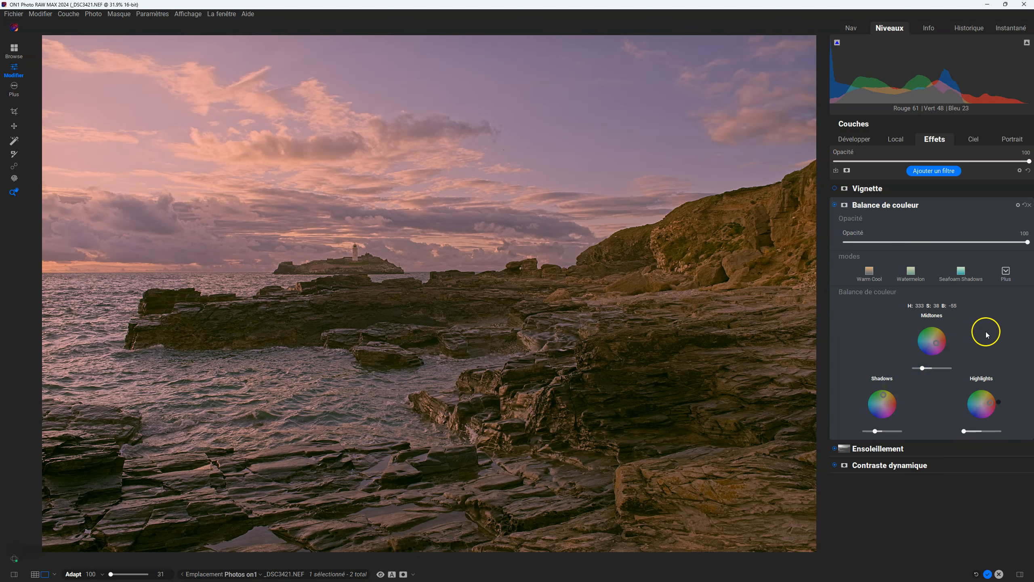
Fade the Balance de couleur effect out completely, and raise its Opacité to 62
{"action": "left_click_drag", "start_coordinate": [1023, 240], "coordinate": [756, 242]}
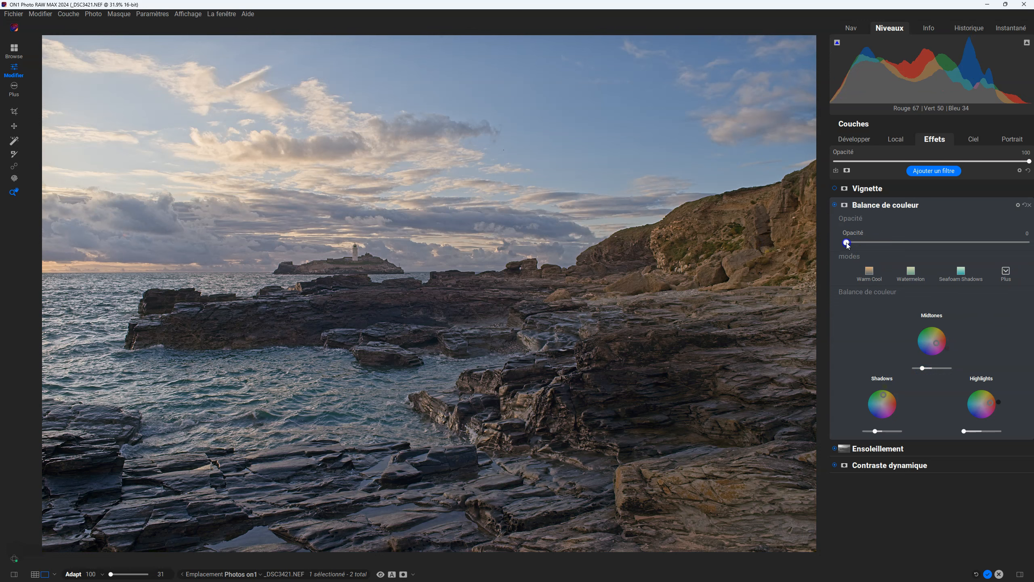
{"action": "left_click_drag", "start_coordinate": [868, 243], "coordinate": [942, 235]}
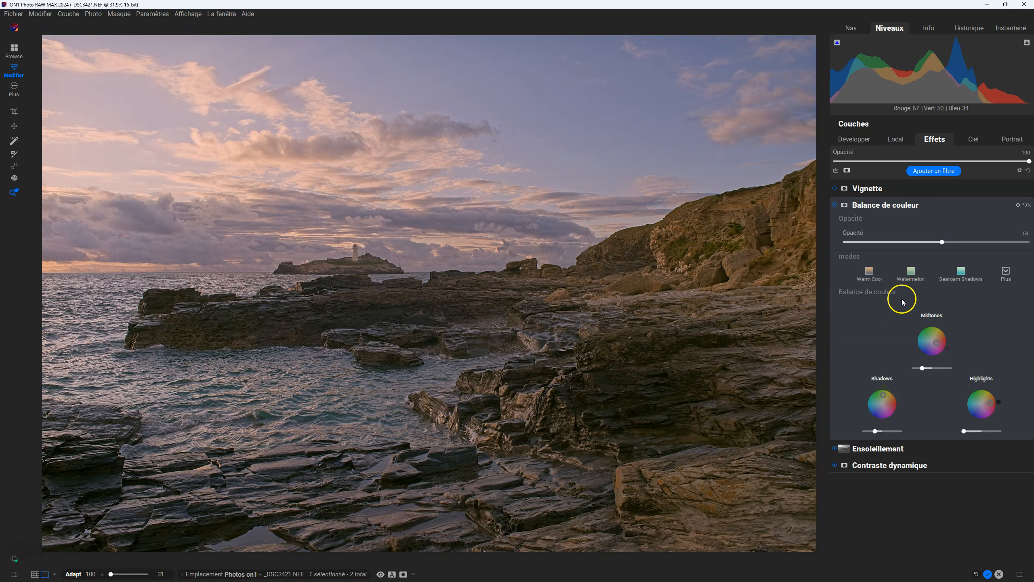
{"action": "left_click_drag", "start_coordinate": [952, 243], "coordinate": [958, 242]}
Re-enable the Vignette filter and compare the photo with and without Balance de couleur
{"action": "left_click", "coordinate": [834, 189]}
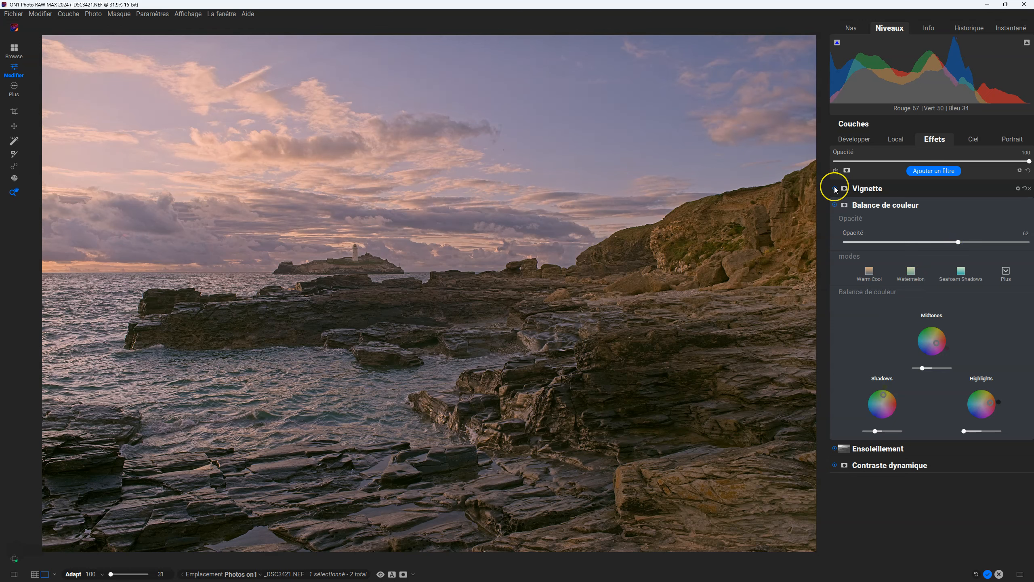
{"action": "left_click", "coordinate": [834, 188]}
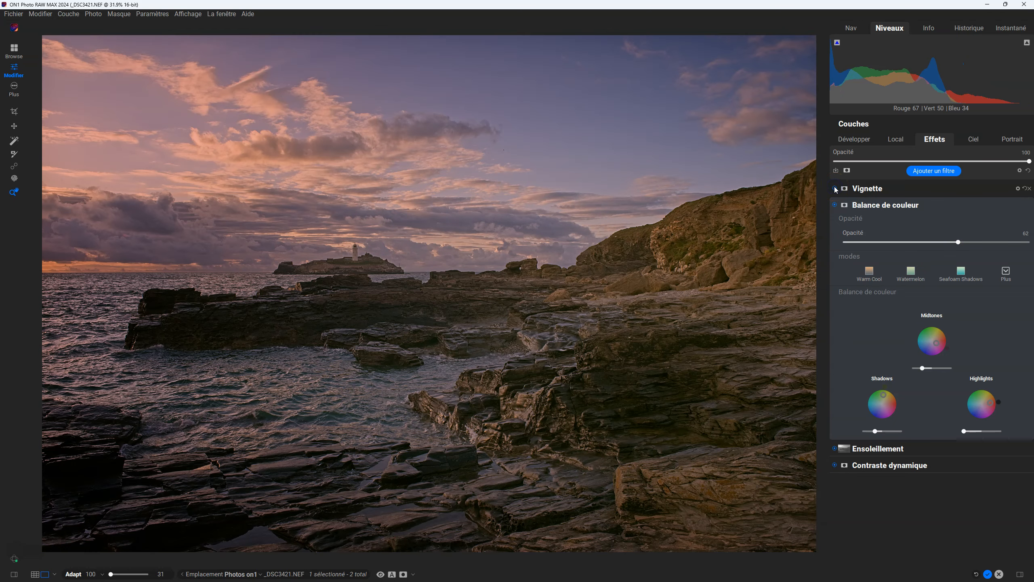
{"action": "left_click", "coordinate": [835, 205]}
{"action": "left_click", "coordinate": [834, 204]}
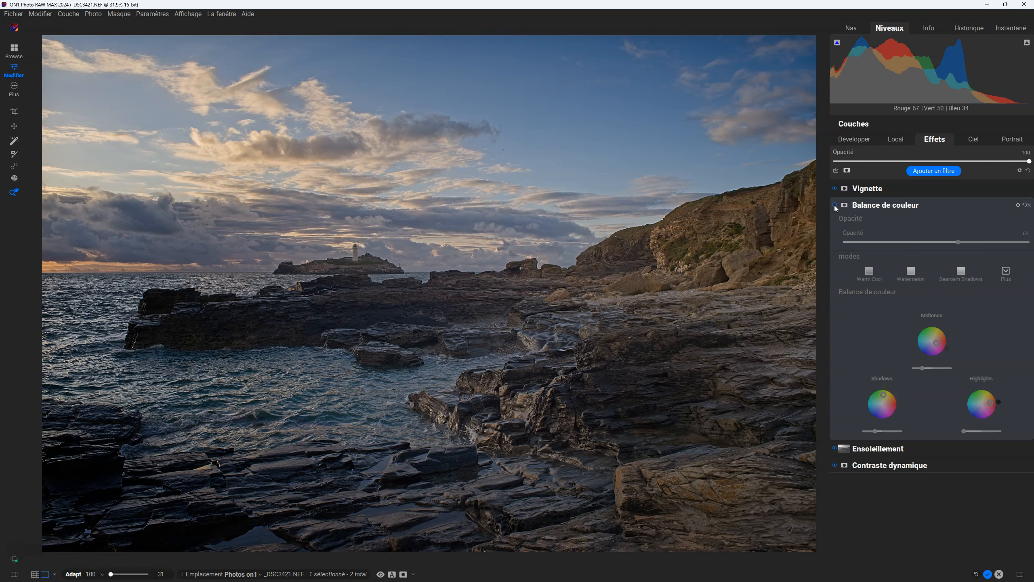
{"action": "left_click", "coordinate": [835, 205]}
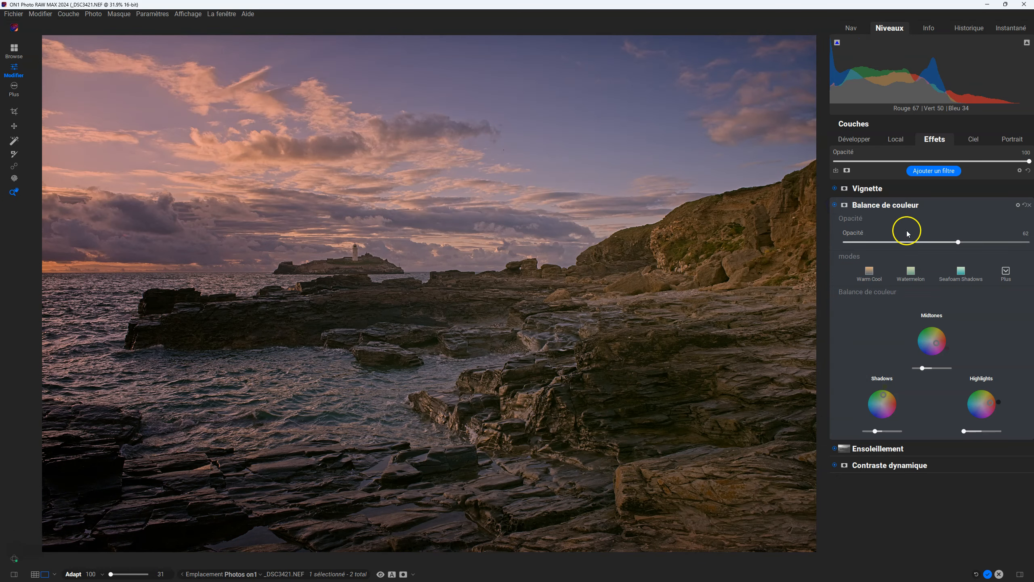
Set Balance de couleur's Opacité to 37, return highlights and midtones brightness to about neutral, and darken the shadows further
{"action": "left_click_drag", "start_coordinate": [957, 243], "coordinate": [913, 238]}
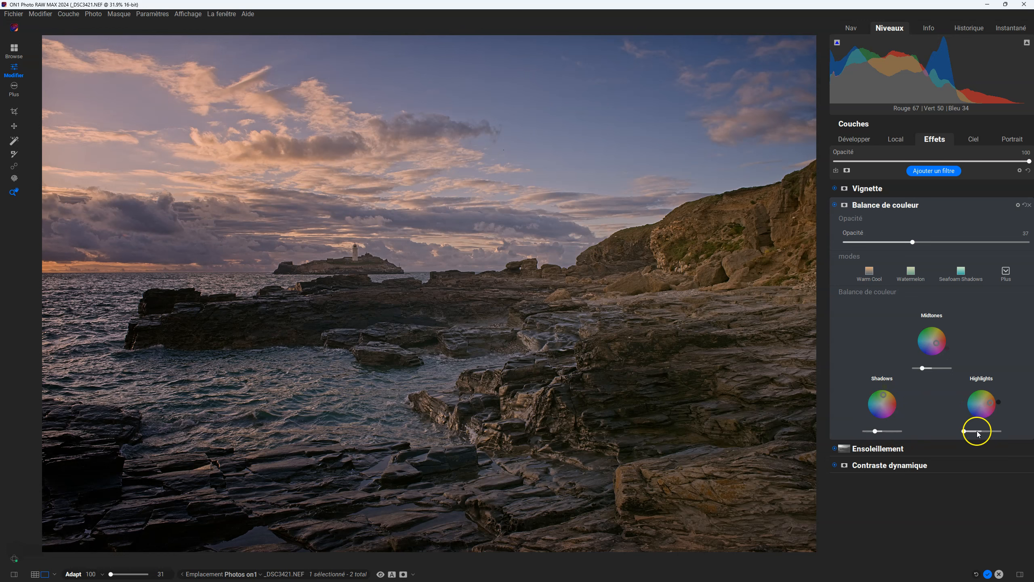
{"action": "mouse_move", "coordinate": [967, 432]}
{"action": "left_mouse_down"}
{"action": "mouse_move", "coordinate": [1017, 431]}
{"action": "mouse_move", "coordinate": [947, 429]}
{"action": "mouse_move", "coordinate": [982, 423]}
{"action": "left_mouse_up"}
{"action": "left_click_drag", "start_coordinate": [923, 368], "coordinate": [933, 366]}
{"action": "mouse_move", "coordinate": [876, 430]}
{"action": "left_mouse_down"}
{"action": "mouse_move", "coordinate": [900, 430]}
{"action": "mouse_move", "coordinate": [868, 428]}
{"action": "left_mouse_up"}
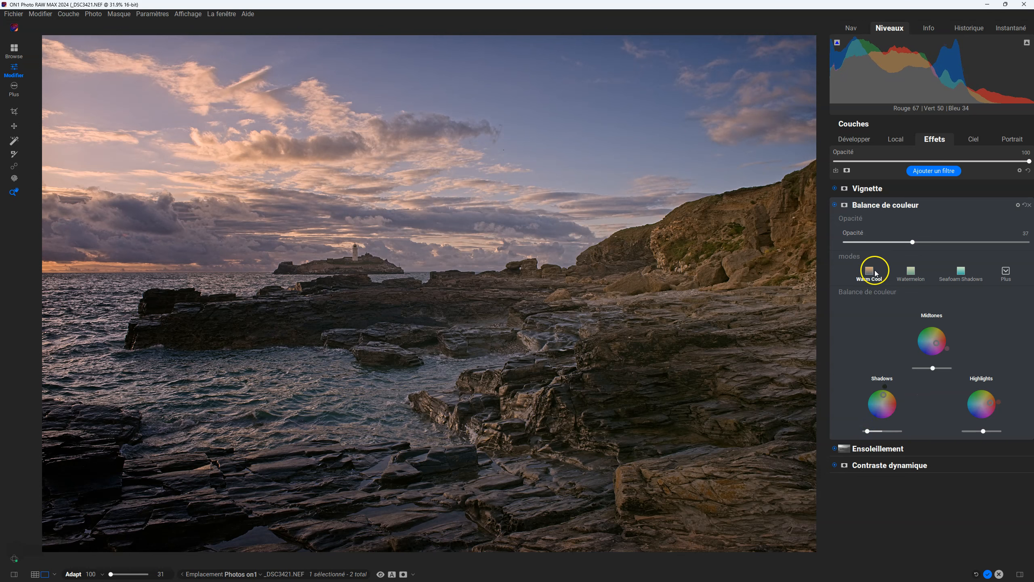
Compare the photo with and without the Vignette, and set Balance de couleur's Opacité to 42
{"action": "mouse_move", "coordinate": [913, 242]}
{"action": "left_mouse_down"}
{"action": "mouse_move", "coordinate": [972, 235]}
{"action": "mouse_move", "coordinate": [833, 229]}
{"action": "mouse_move", "coordinate": [852, 243]}
{"action": "mouse_move", "coordinate": [897, 238]}
{"action": "left_mouse_up"}
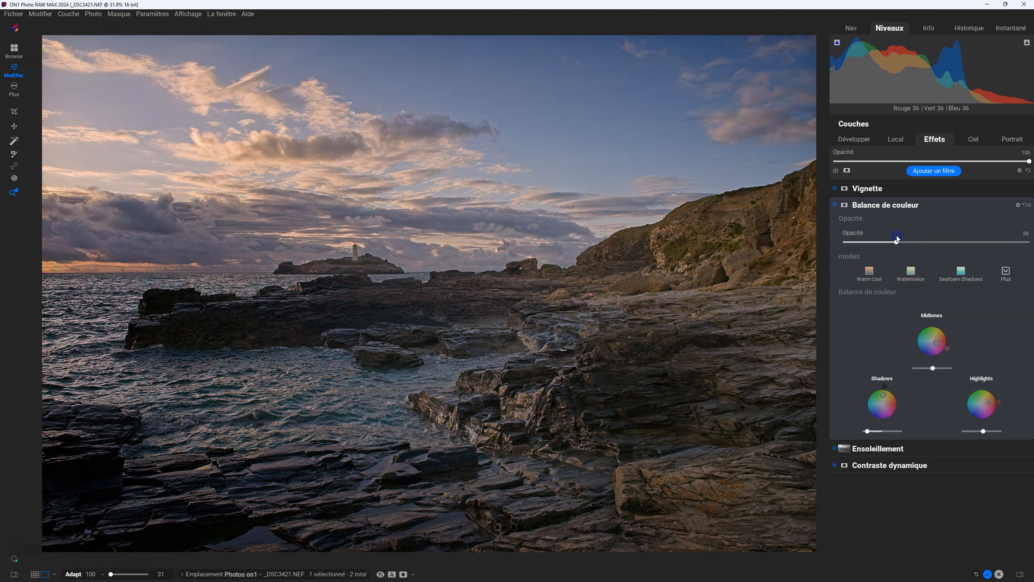
{"action": "left_click", "coordinate": [834, 188]}
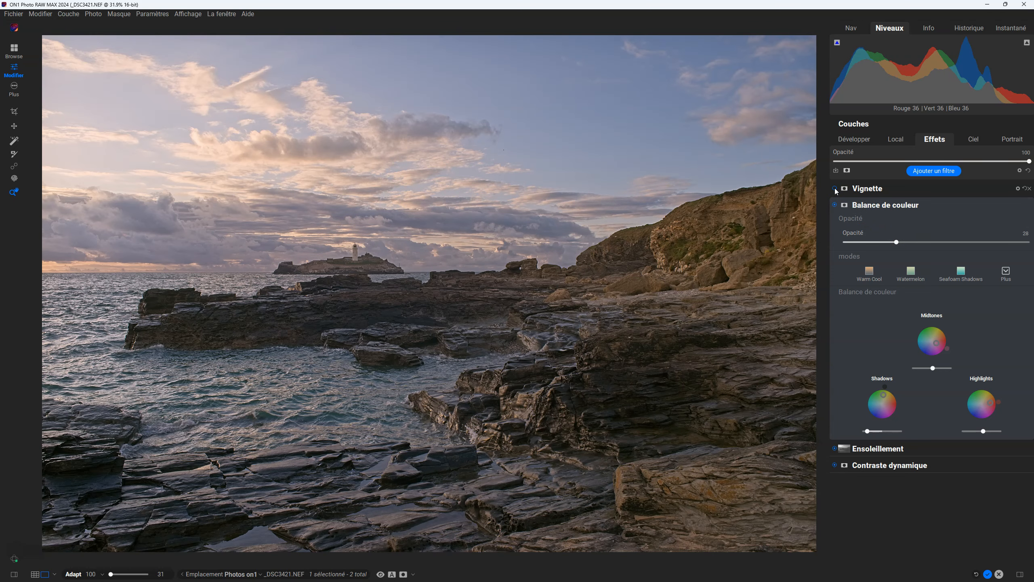
{"action": "left_click", "coordinate": [835, 189]}
{"action": "left_click_drag", "start_coordinate": [889, 249], "coordinate": [923, 234]}
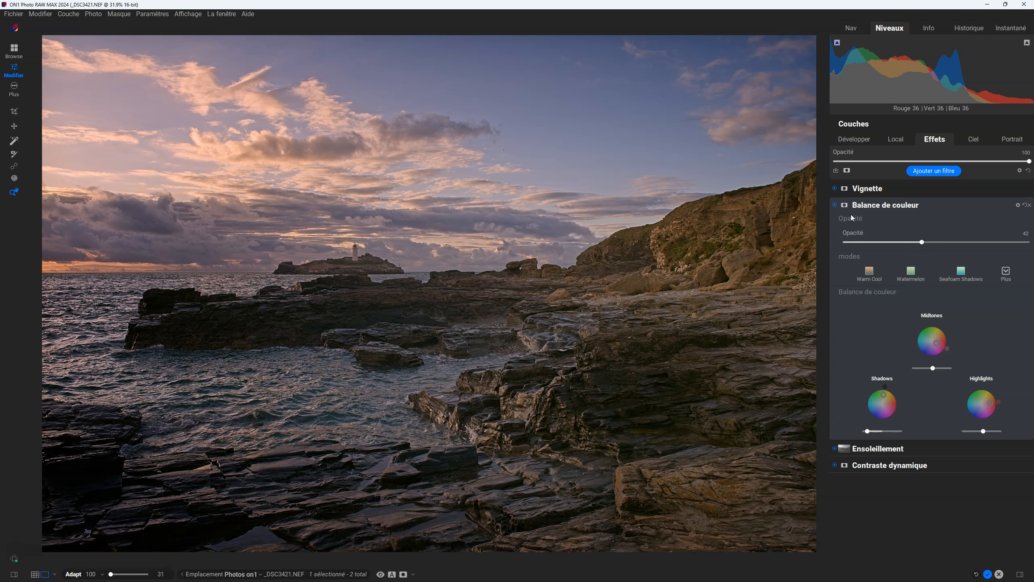
{"action": "left_click", "coordinate": [837, 219]}
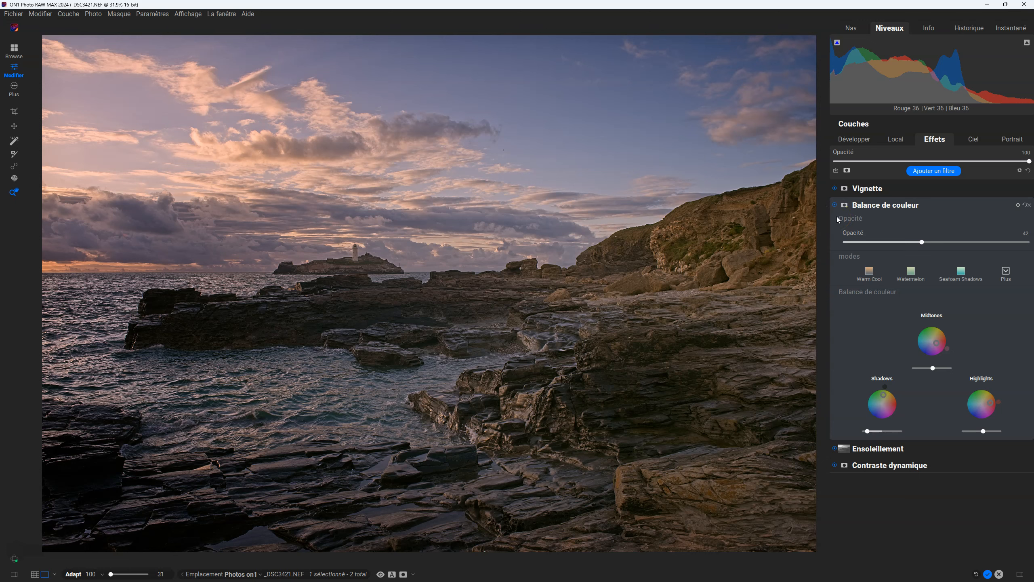